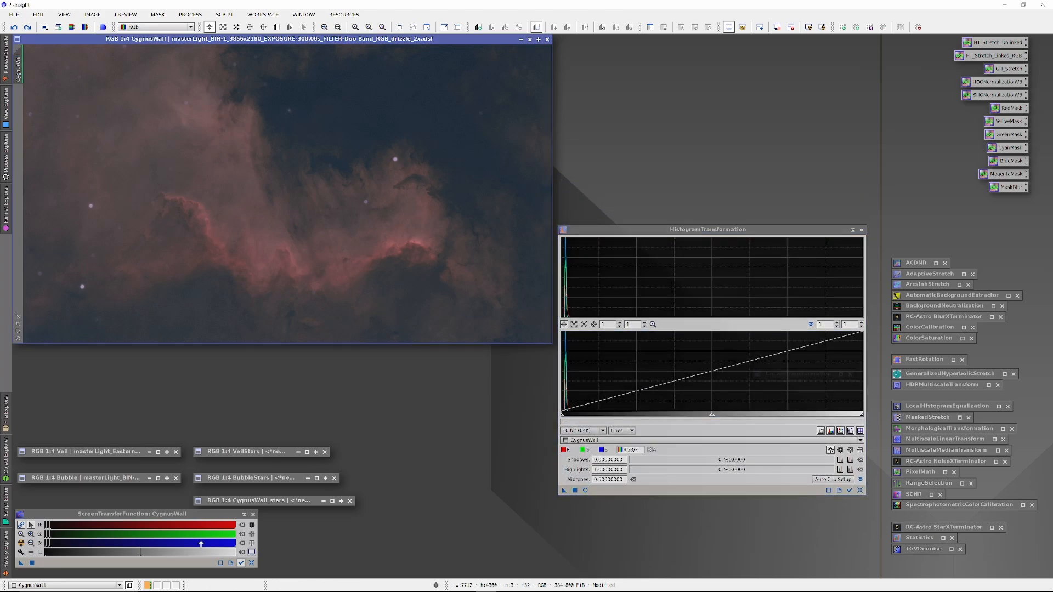
Step: Remove CygnusWall's screen stretch and start a real-time HistogramTransformation preview with midtones at about 0.039
{"action": "left_click", "coordinate": [252, 562]}
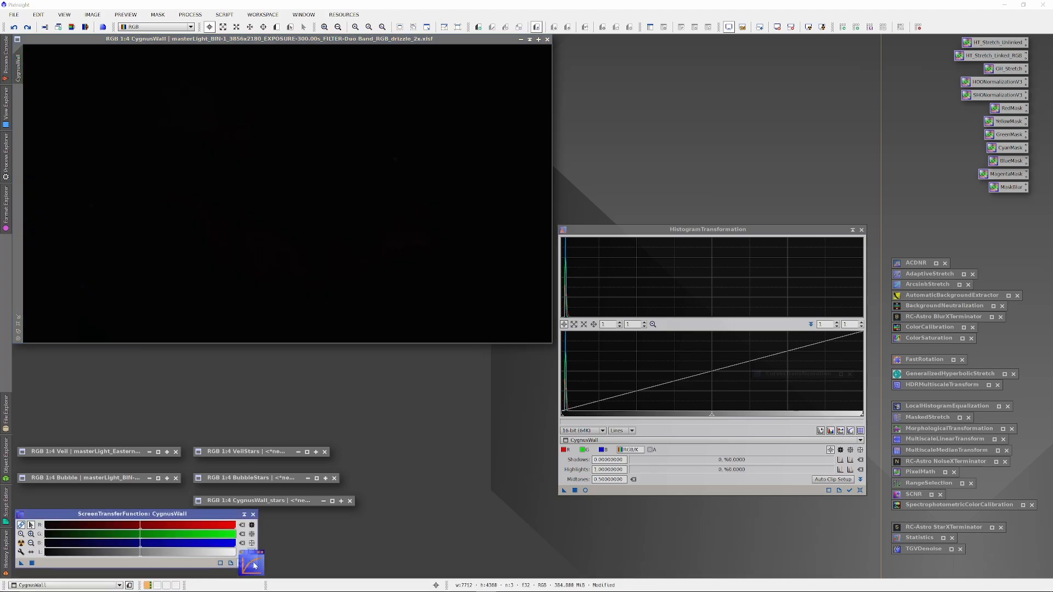
{"action": "left_click", "coordinate": [586, 490]}
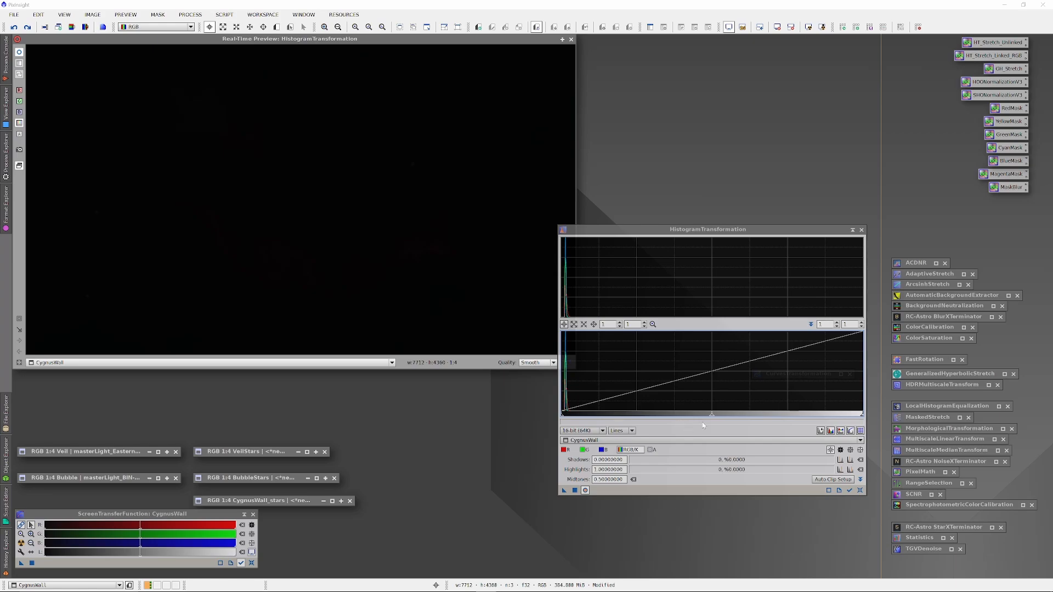
{"action": "left_click_drag", "start_coordinate": [710, 418], "coordinate": [572, 418]}
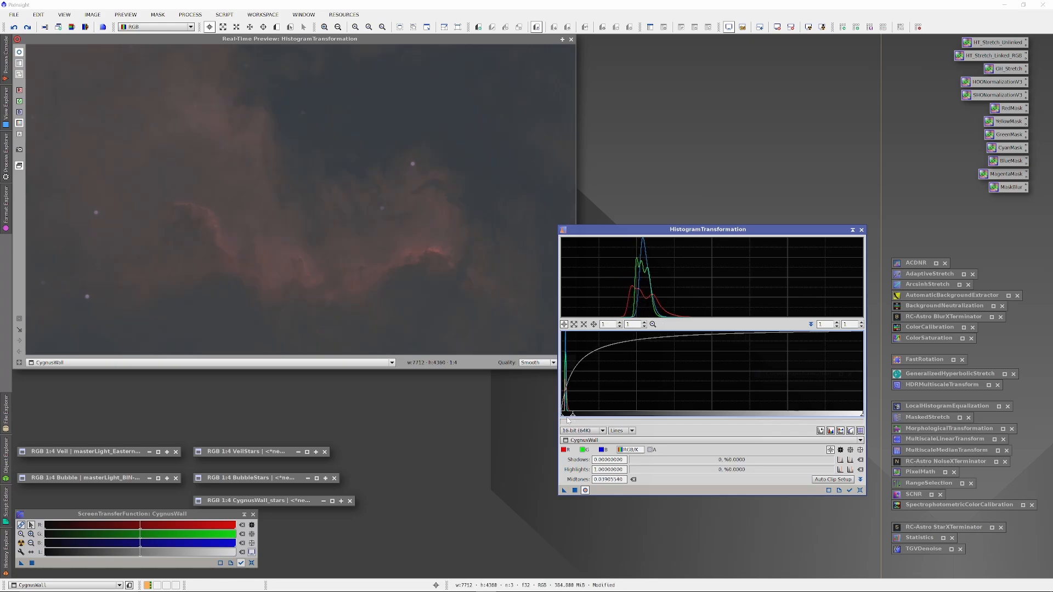
Step: Raise the histogram's shadows point to about 0.0098 and lower the midtones to about 0.020
{"action": "scroll", "coordinate": [605, 324], "scroll_direction": "up", "scroll_amount": 4}
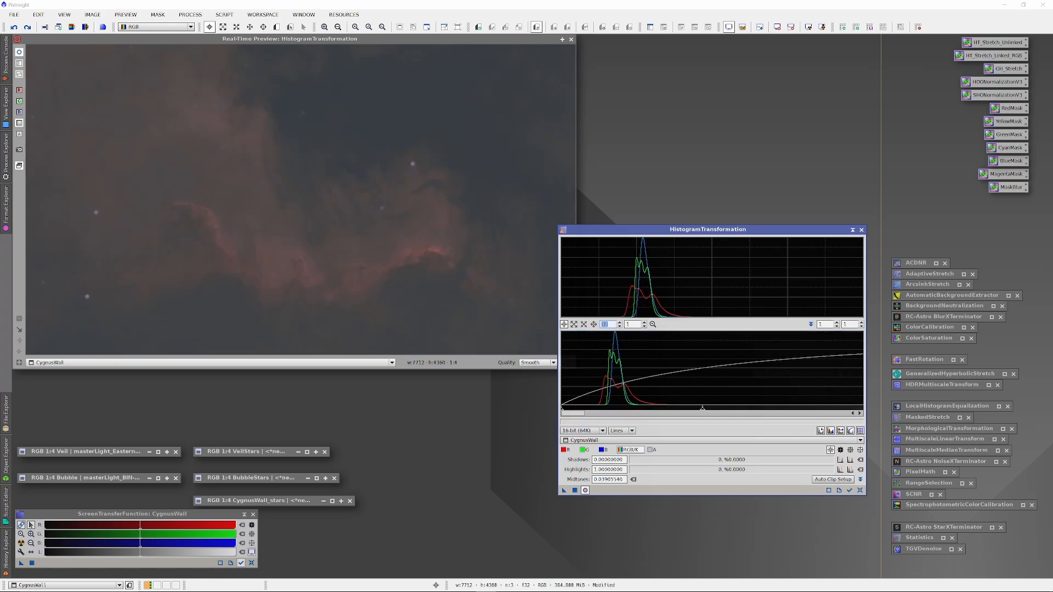
{"action": "scroll", "coordinate": [605, 324], "scroll_direction": "up", "scroll_amount": 3}
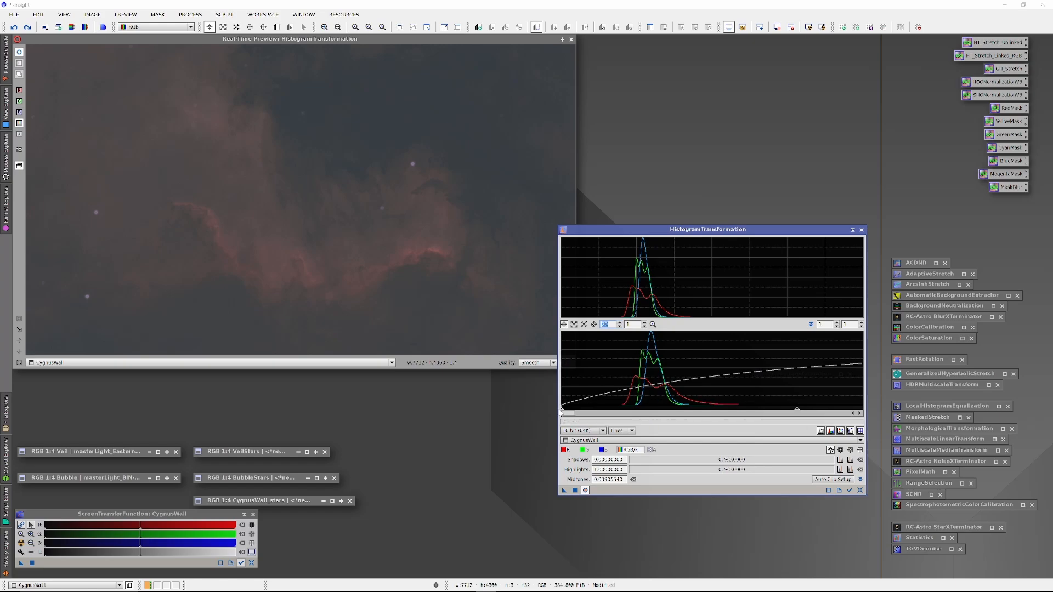
{"action": "left_click", "coordinate": [563, 410]}
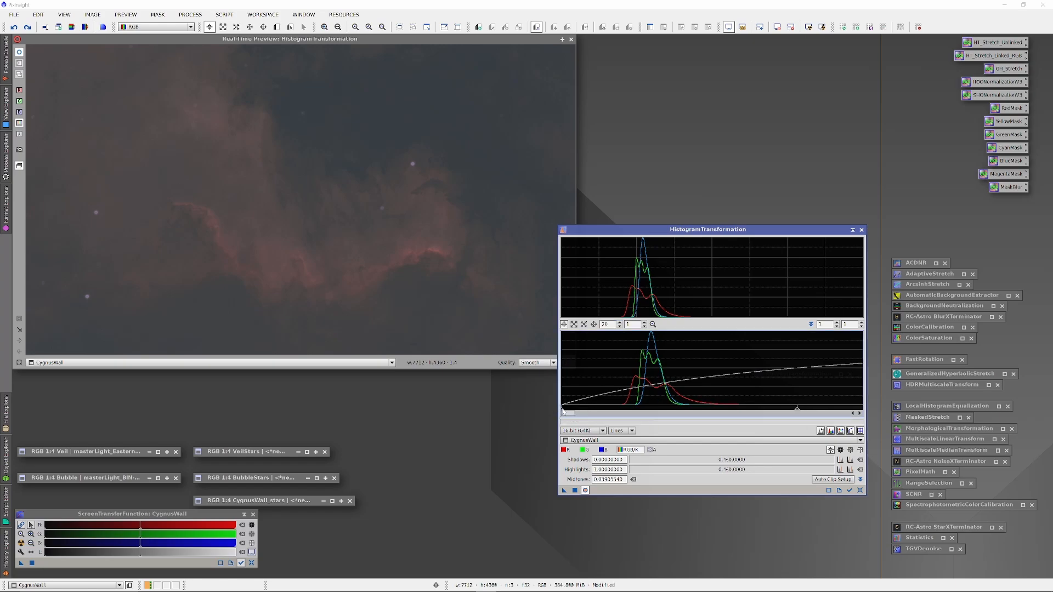
{"action": "left_click_drag", "start_coordinate": [563, 410], "coordinate": [616, 412]}
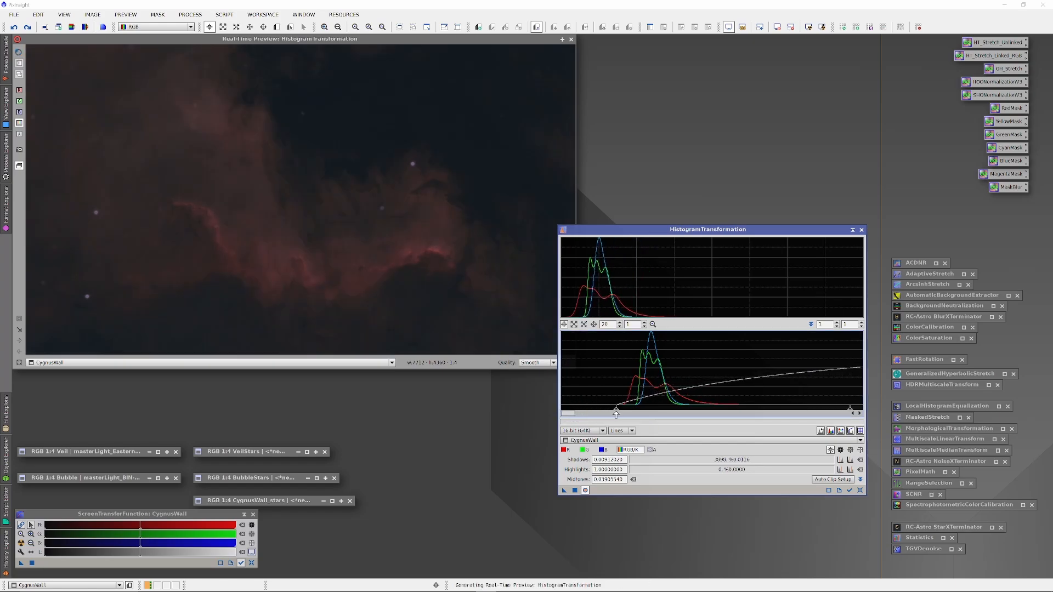
{"action": "left_click_drag", "start_coordinate": [850, 411], "coordinate": [740, 415]}
{"action": "left_click_drag", "start_coordinate": [616, 412], "coordinate": [621, 412]}
{"action": "left_click_drag", "start_coordinate": [745, 411], "coordinate": [742, 411]}
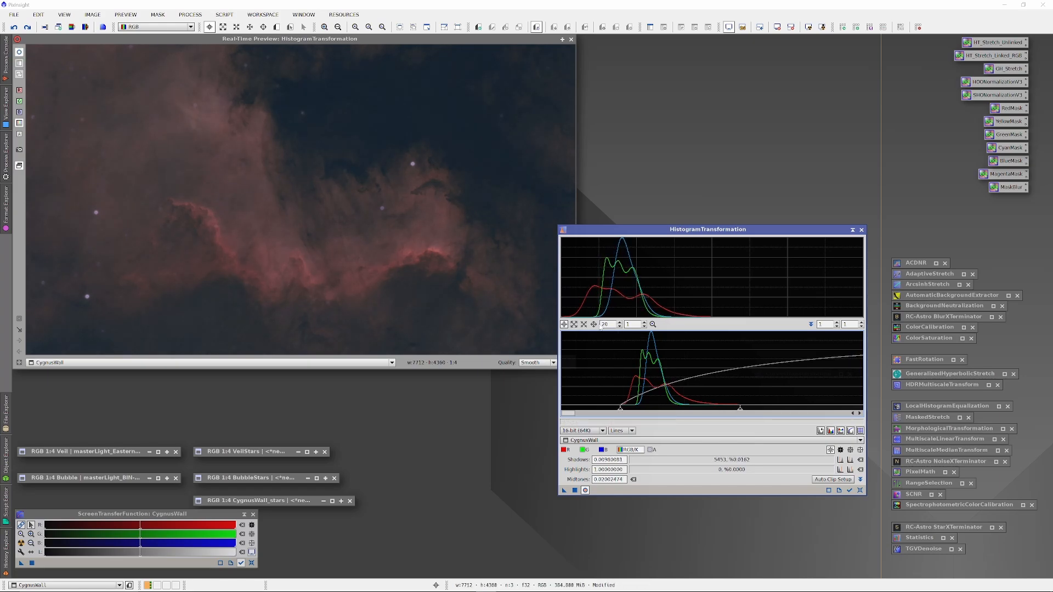
Step: Fine-tune the histogram stretch at high magnification, setting shadows to about 0.01004 and midtones to about 0.0196
{"action": "scroll", "coordinate": [605, 324], "scroll_direction": "up", "scroll_amount": 10}
{"action": "scroll", "coordinate": [605, 324], "scroll_direction": "up", "scroll_amount": 6}
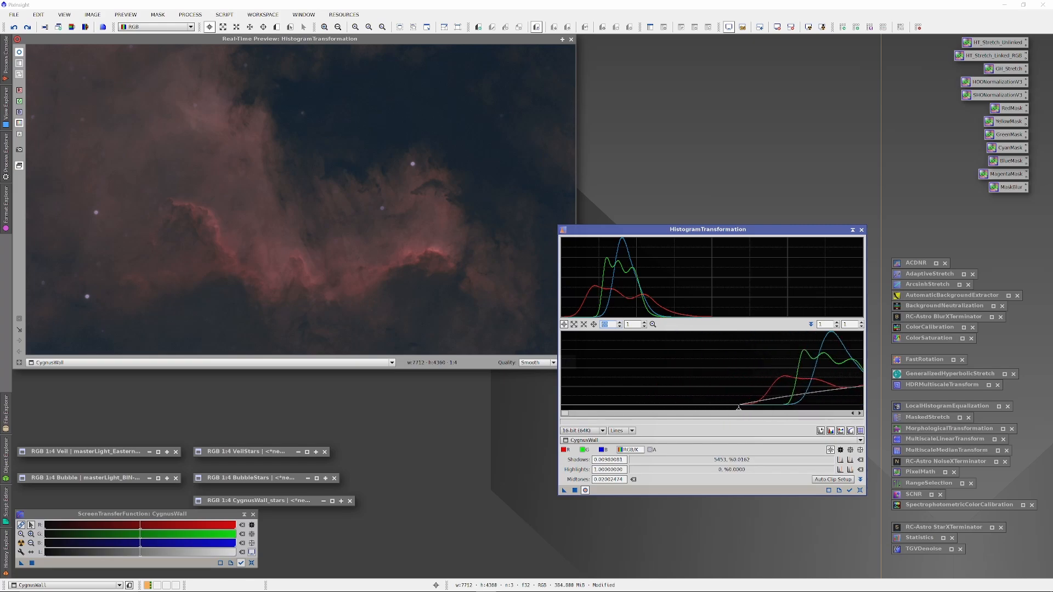
{"action": "left_click_drag", "start_coordinate": [565, 415], "coordinate": [569, 414]}
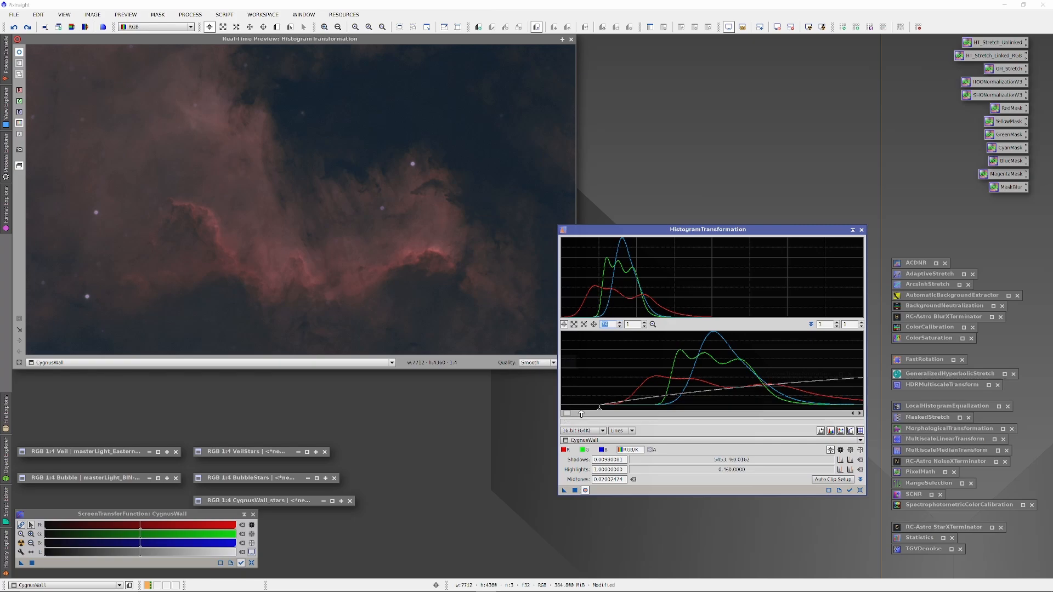
{"action": "scroll", "coordinate": [569, 414], "scroll_direction": "up", "scroll_amount": 8}
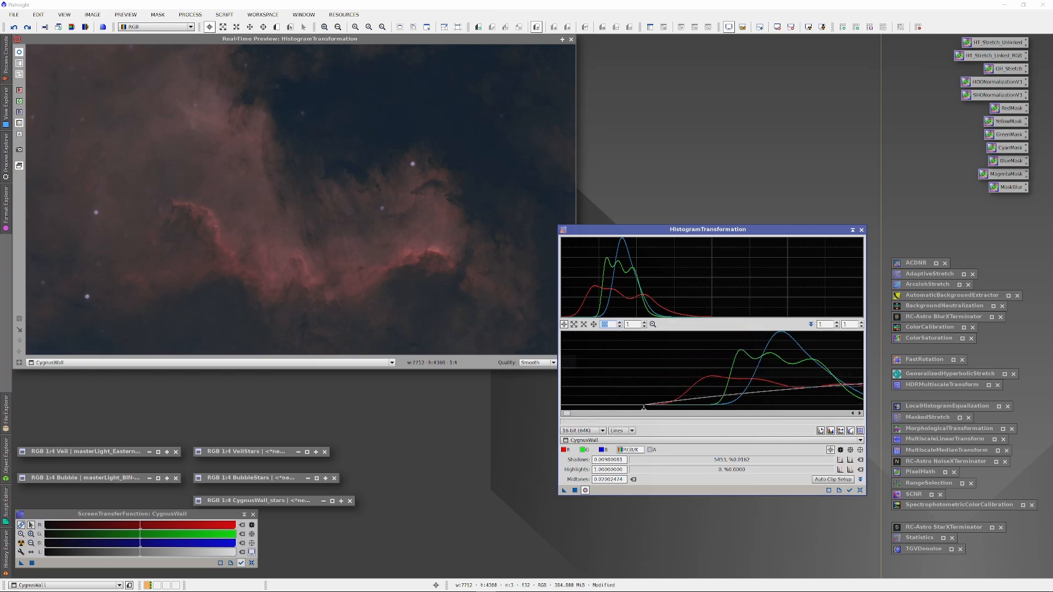
{"action": "scroll", "coordinate": [568, 415], "scroll_direction": "up", "scroll_amount": 3}
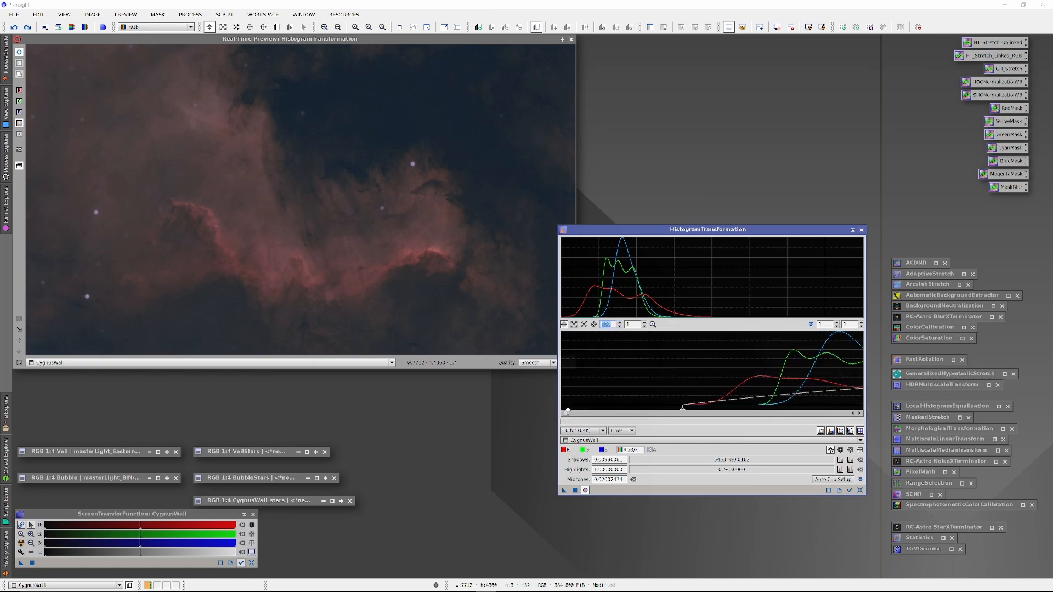
{"action": "left_click_drag", "start_coordinate": [568, 415], "coordinate": [603, 415]}
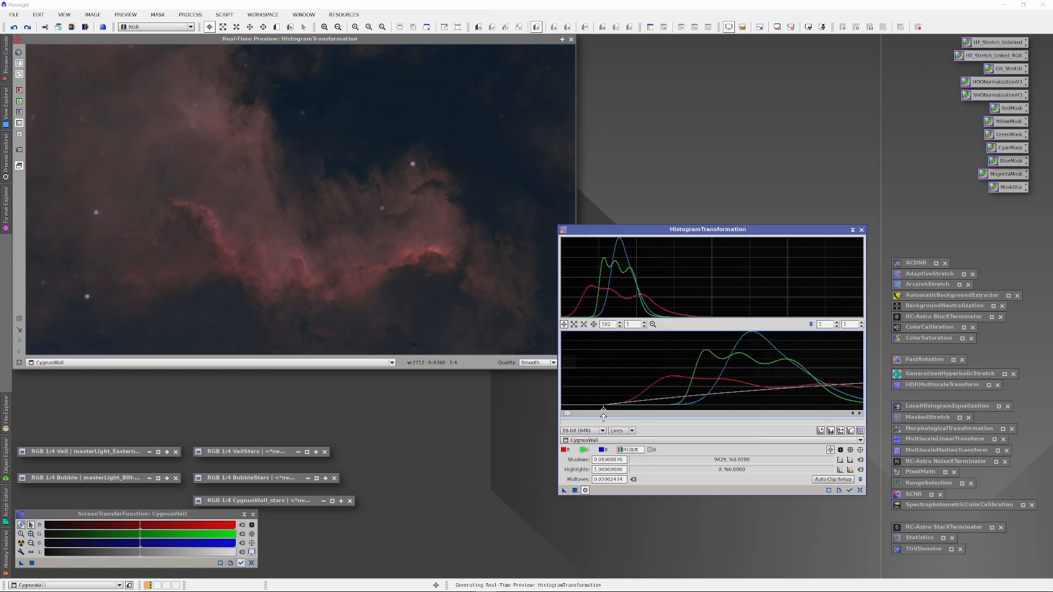
{"action": "left_click_drag", "start_coordinate": [568, 415], "coordinate": [573, 416]}
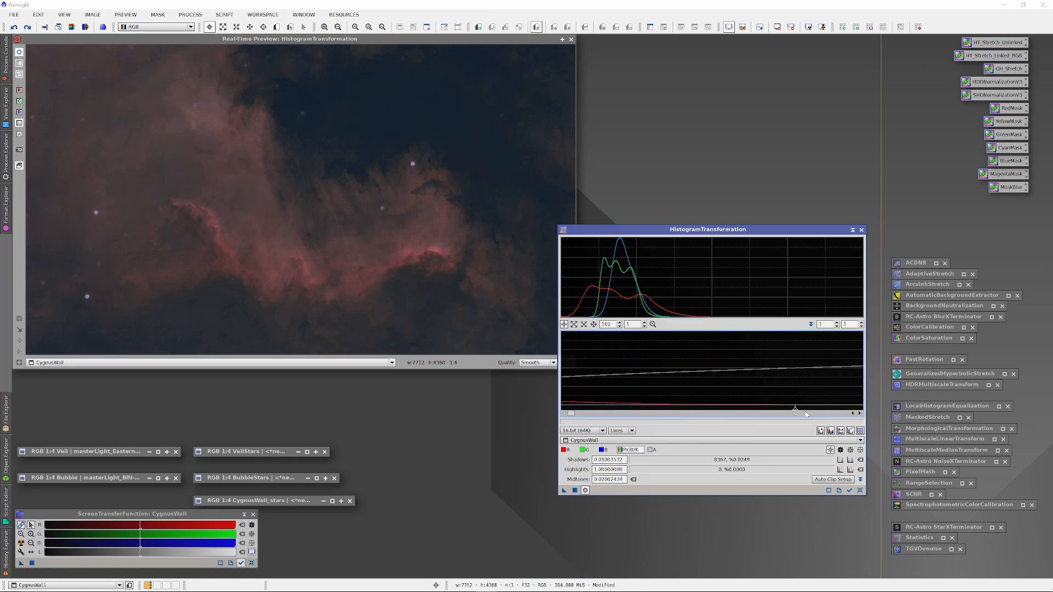
{"action": "left_click_drag", "start_coordinate": [791, 411], "coordinate": [785, 411]}
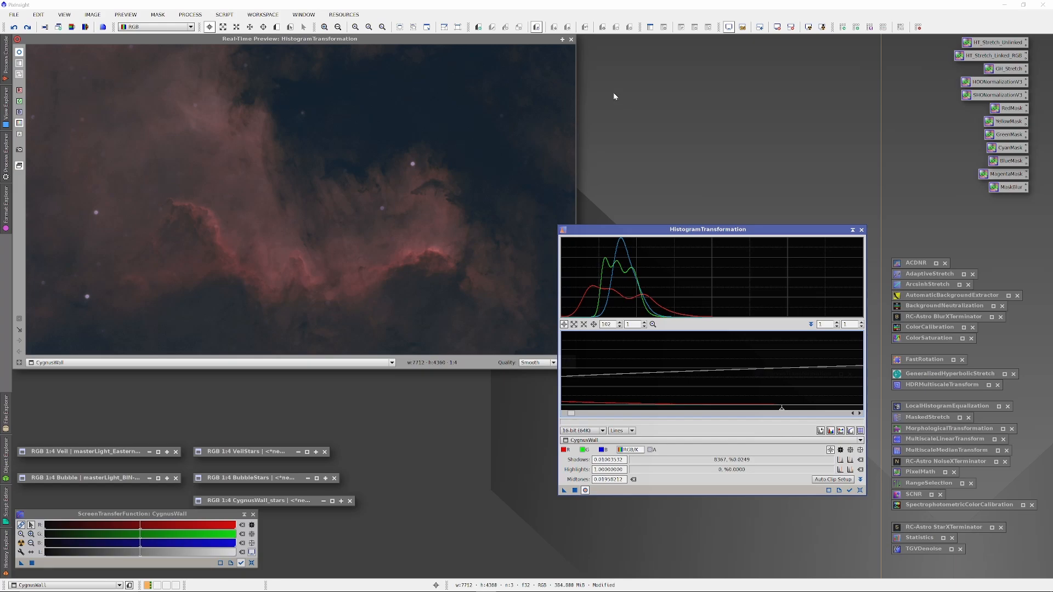
Step: Close the real-time preview and apply the histogram stretch to the CygnusWall image
{"action": "left_click", "coordinate": [571, 40]}
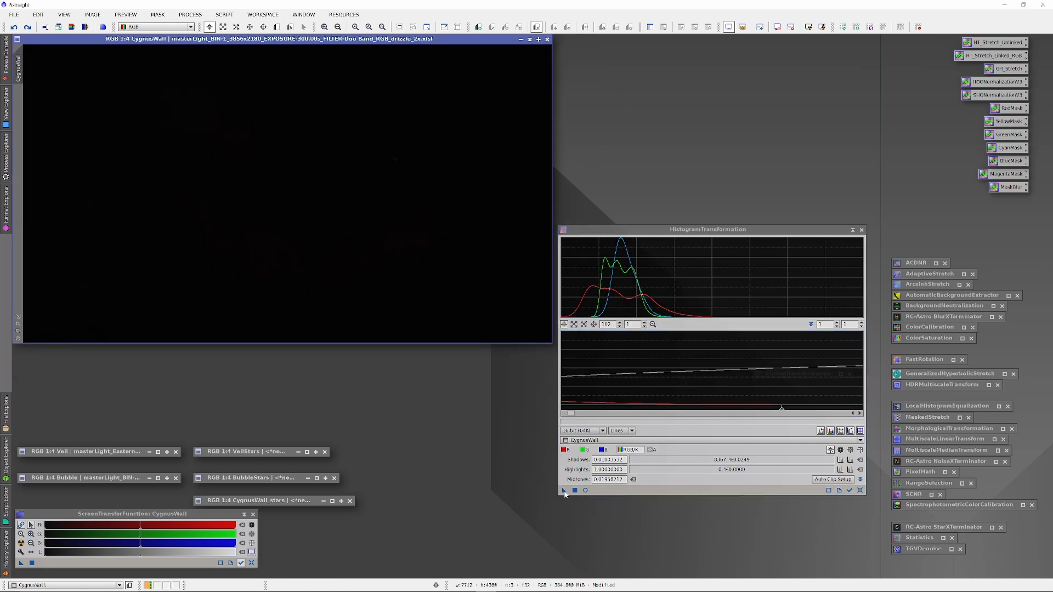
{"action": "left_click_drag", "start_coordinate": [564, 491], "coordinate": [500, 373]}
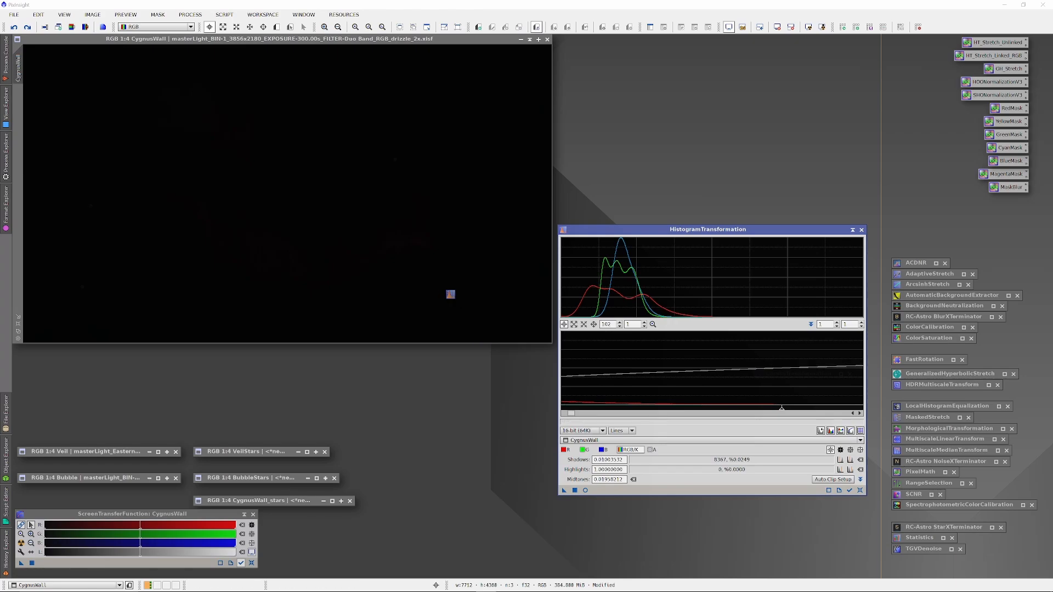
{"action": "left_click_drag", "start_coordinate": [451, 295], "coordinate": [449, 294]}
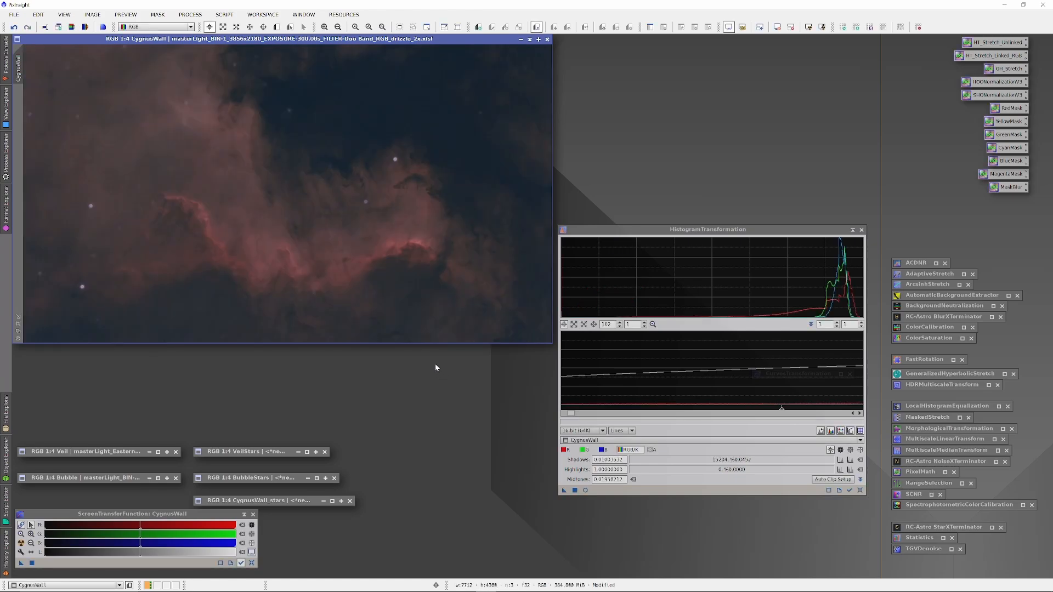
Step: Put HistogramTransformation away and open CurvesTransformation with a real-time preview, its curves reset and the lightness channel selected
{"action": "left_click", "coordinate": [852, 230]}
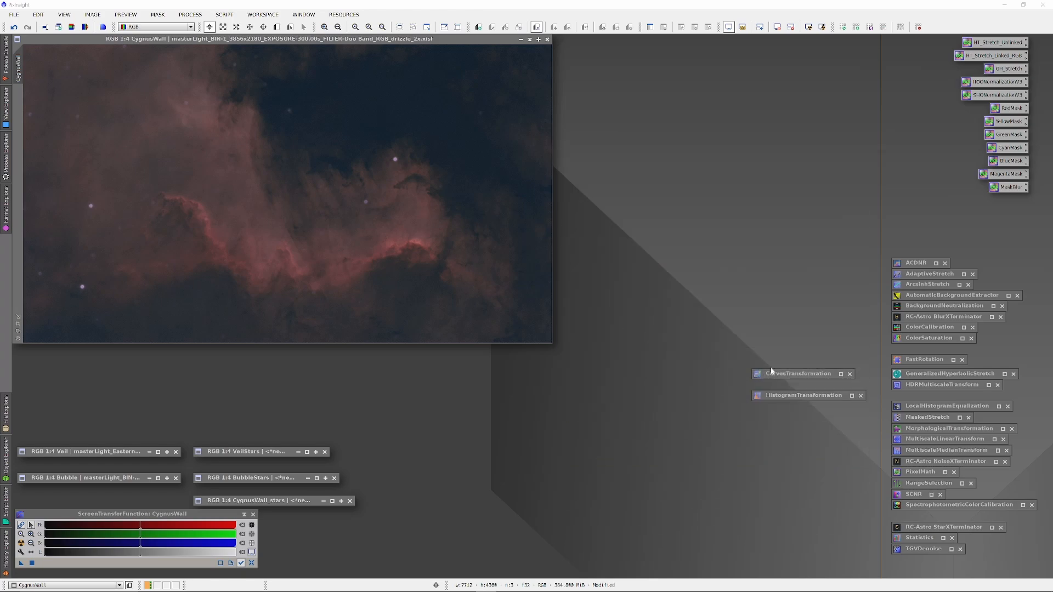
{"action": "double_click", "coordinate": [793, 375]}
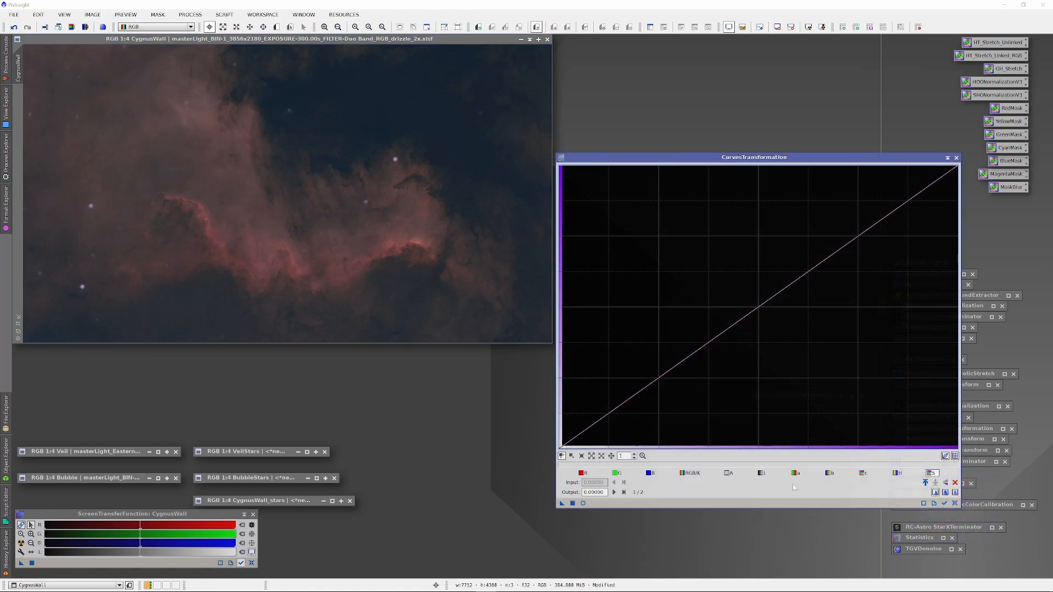
{"action": "left_click_drag", "start_coordinate": [587, 428], "coordinate": [587, 411]}
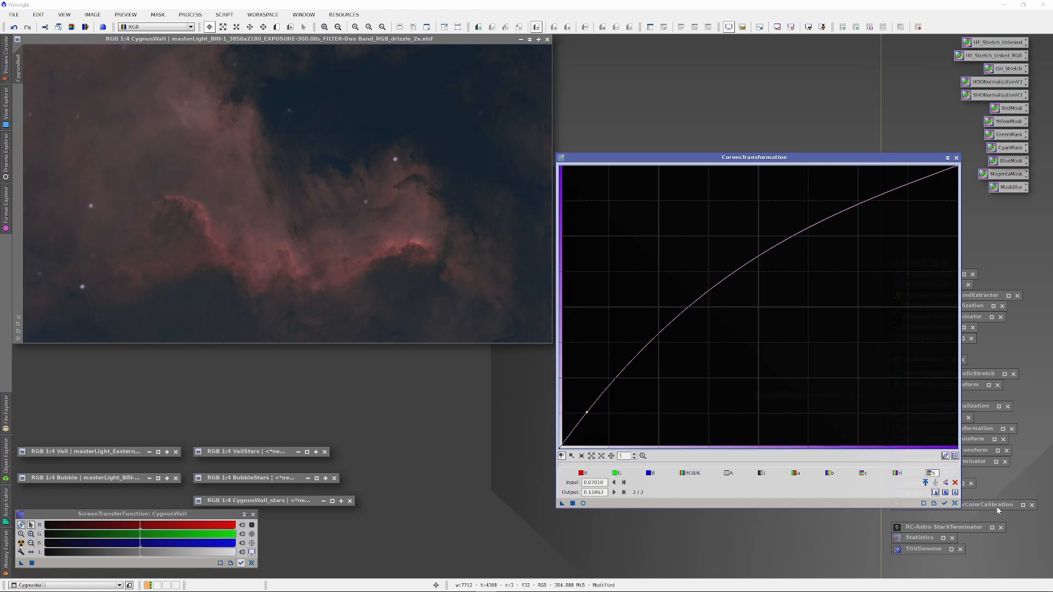
{"action": "left_click", "coordinate": [955, 503]}
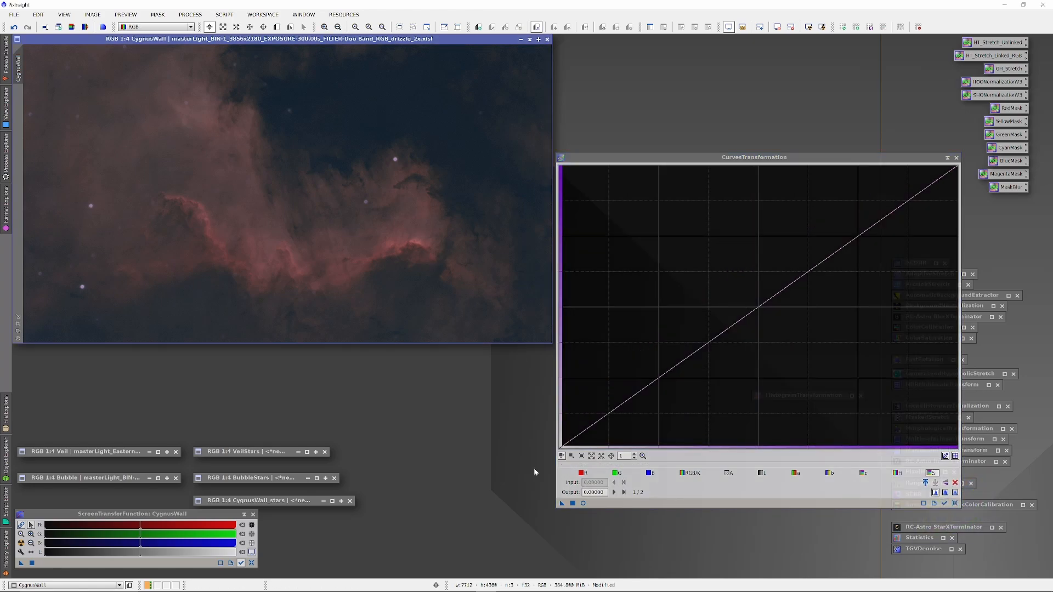
{"action": "left_click", "coordinate": [582, 503]}
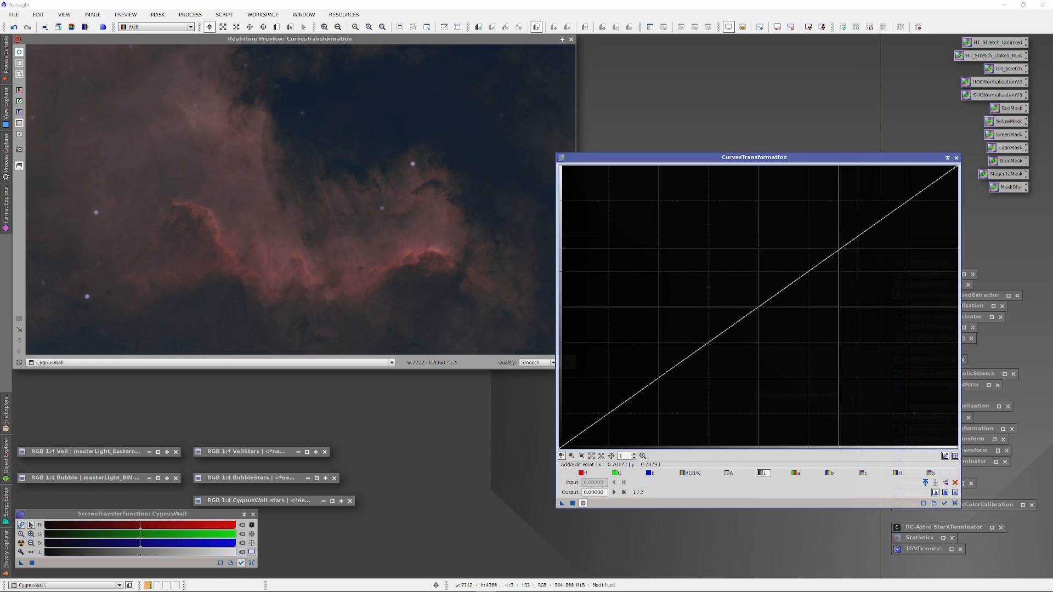
Step: Try a lightness S-curve with input/output points at about 0.57/0.81 and 0.20/0.21, and reset the curve
{"action": "left_click_drag", "start_coordinate": [817, 266], "coordinate": [788, 218]}
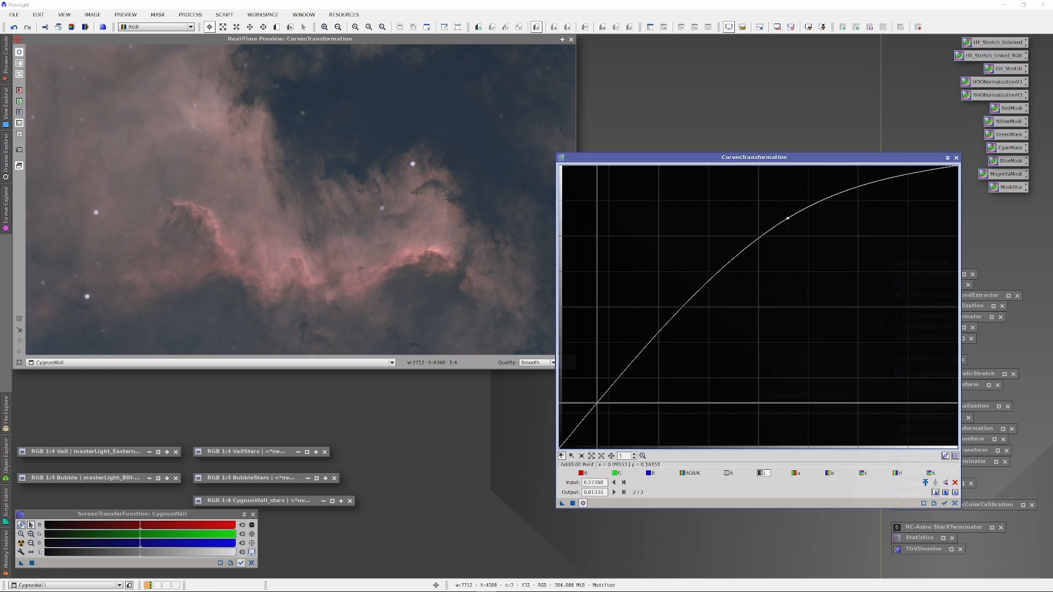
{"action": "left_click", "coordinate": [610, 388]}
{"action": "left_click_drag", "start_coordinate": [610, 388], "coordinate": [636, 359]}
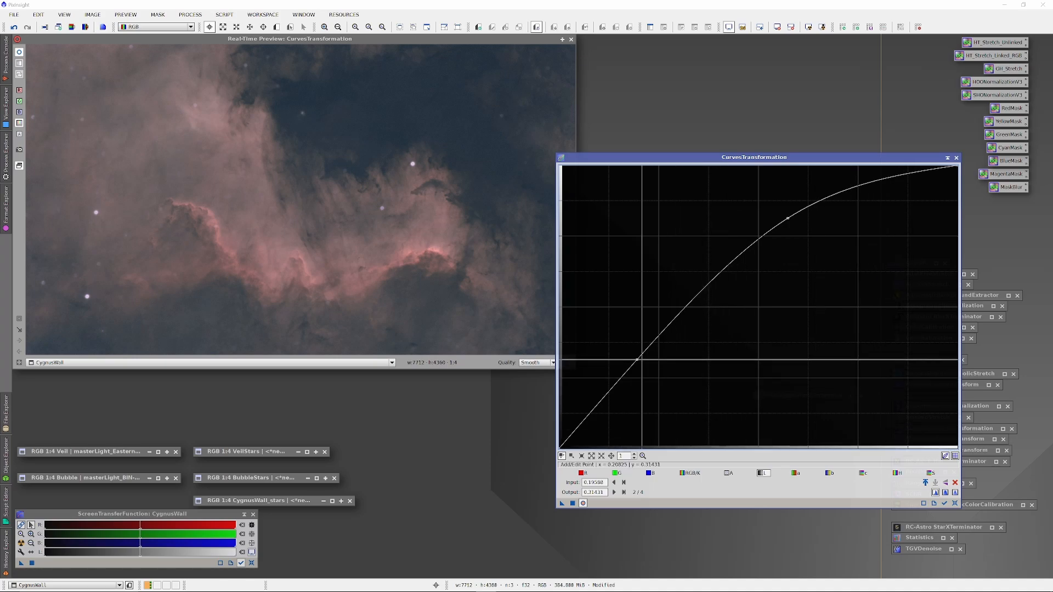
{"action": "left_click_drag", "start_coordinate": [637, 359], "coordinate": [639, 388]}
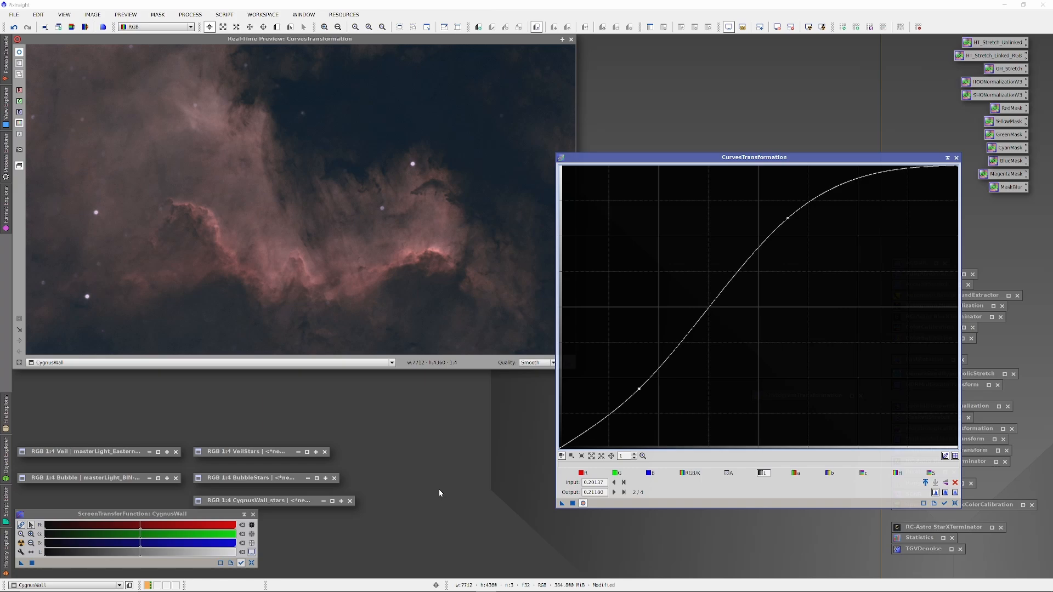
{"action": "left_click", "coordinate": [955, 505]}
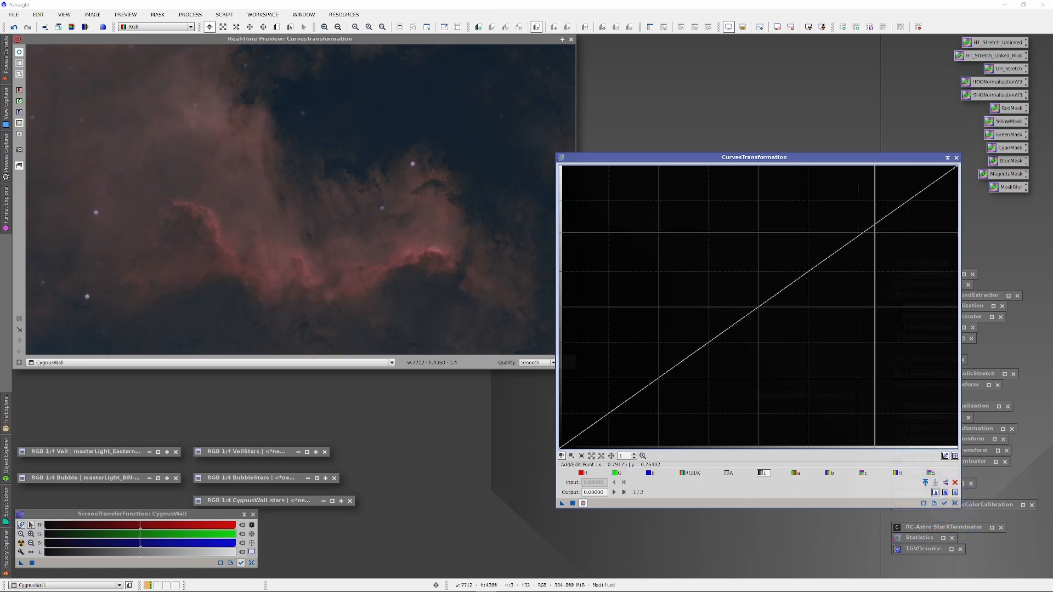
Step: Try a much steeper lightness S-curve with its low point at about 0.30/0.19, and reset the curve
{"action": "left_click_drag", "start_coordinate": [862, 233], "coordinate": [785, 216]}
{"action": "left_click_drag", "start_coordinate": [628, 363], "coordinate": [677, 394]}
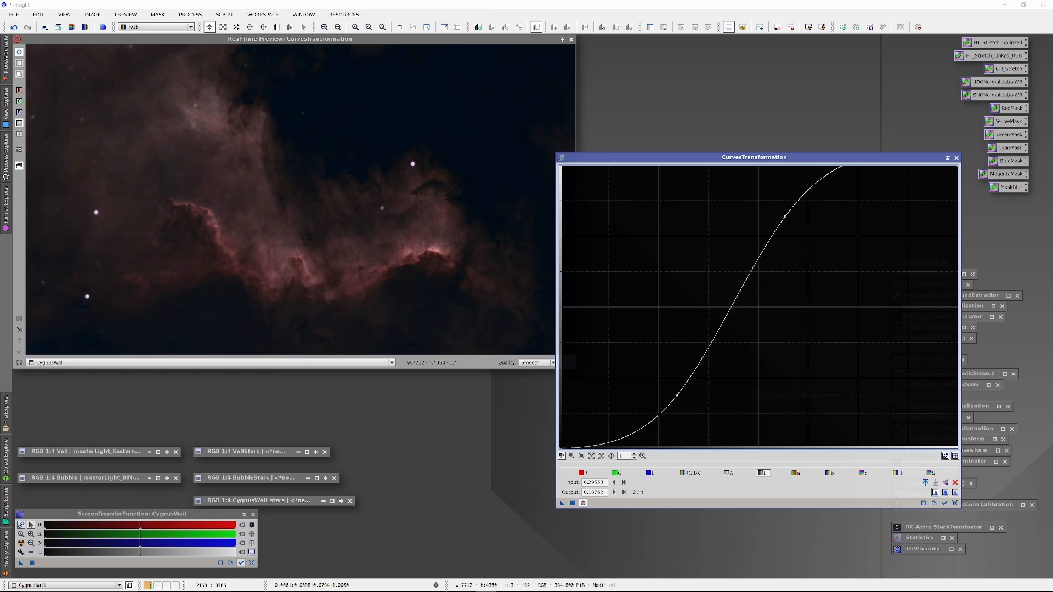
{"action": "left_click", "coordinate": [954, 503]}
Step: Try a three-point lightness curve with input/output points at about 0.18/0.14, 0.42/0.58 and 0.77/0.80, and reset it
{"action": "left_click_drag", "start_coordinate": [860, 235], "coordinate": [859, 213]}
{"action": "left_click_drag", "start_coordinate": [637, 383], "coordinate": [646, 390]}
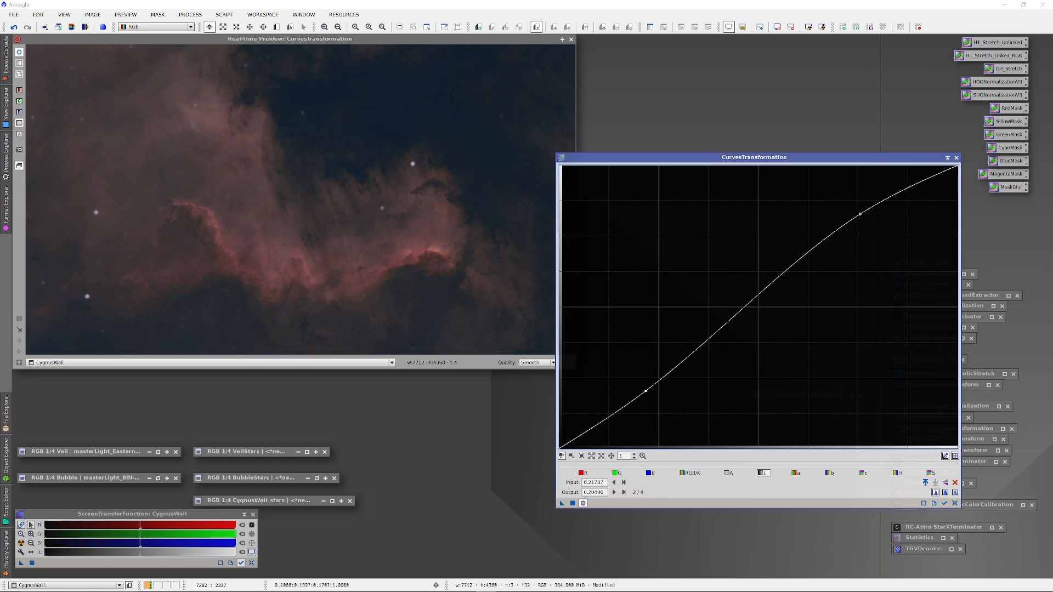
{"action": "left_click_drag", "start_coordinate": [743, 301], "coordinate": [727, 286]}
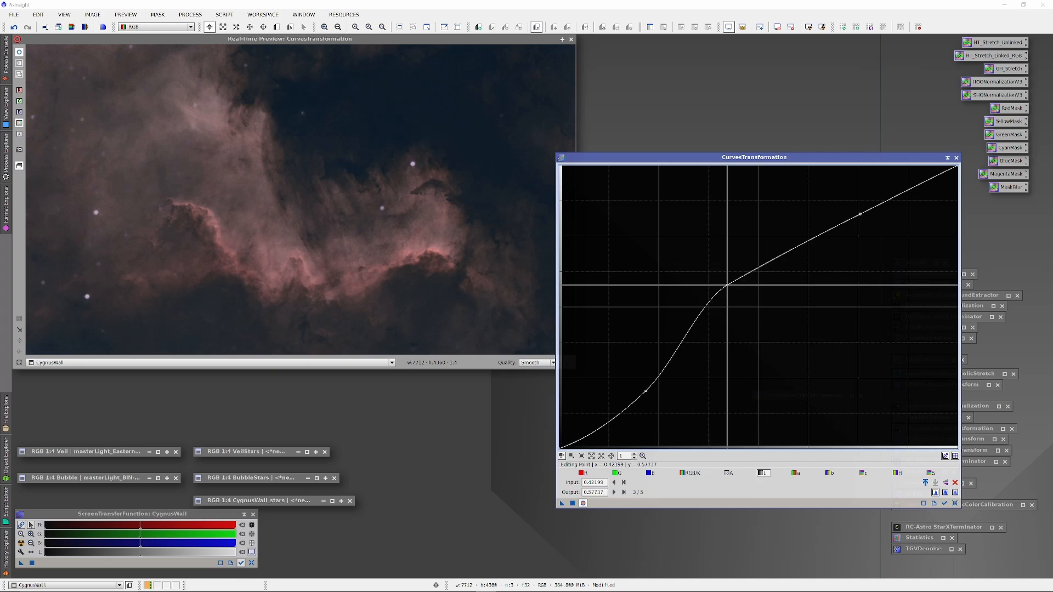
{"action": "left_click_drag", "start_coordinate": [645, 391], "coordinate": [629, 409]}
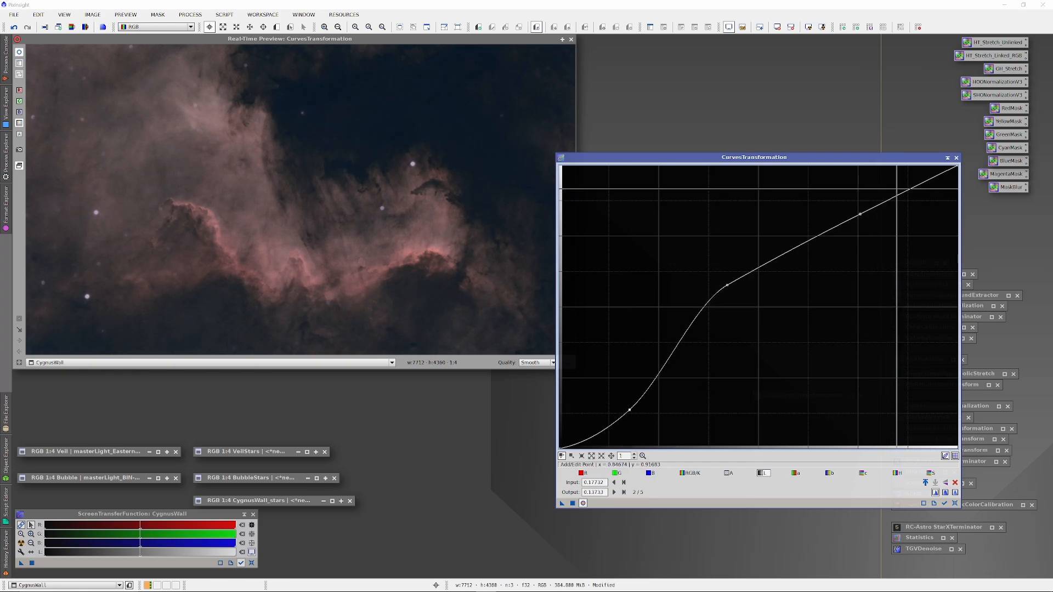
{"action": "mouse_move", "coordinate": [856, 218]}
{"action": "left_mouse_down"}
{"action": "mouse_move", "coordinate": [859, 207]}
{"action": "mouse_move", "coordinate": [867, 223]}
{"action": "left_mouse_up"}
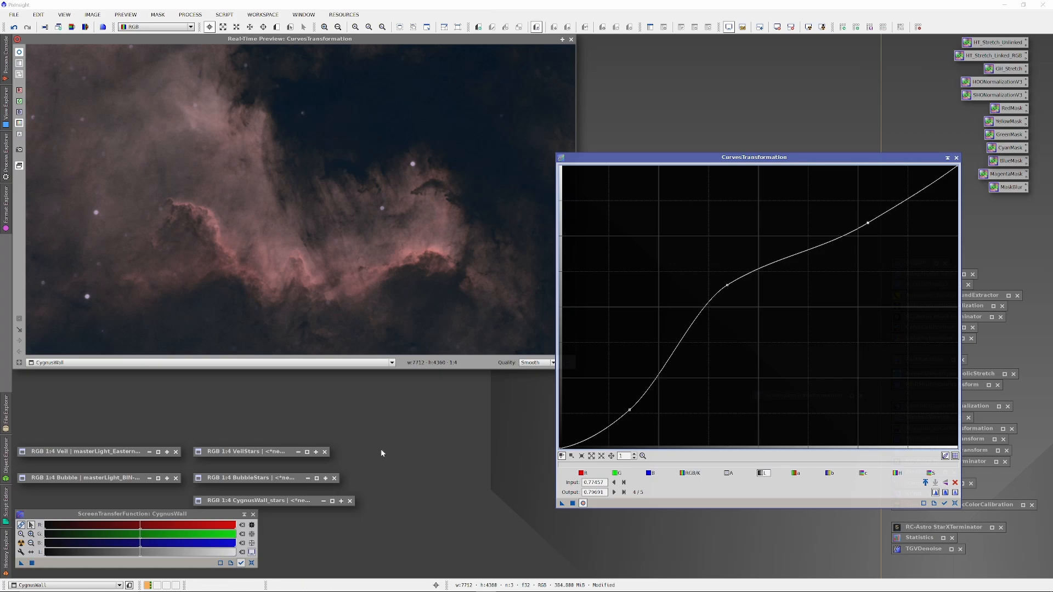
{"action": "left_click", "coordinate": [954, 504]}
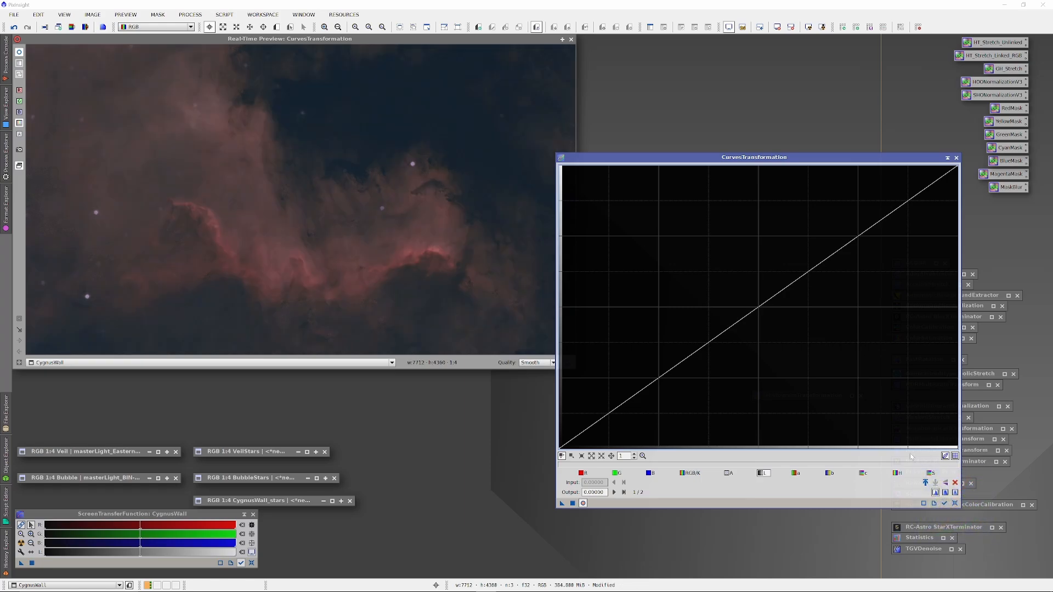
Step: Shape a gentle lightness S-curve with input/output points at about 0.74/0.87 and 0.19/0.19
{"action": "left_click_drag", "start_coordinate": [876, 222], "coordinate": [853, 202]}
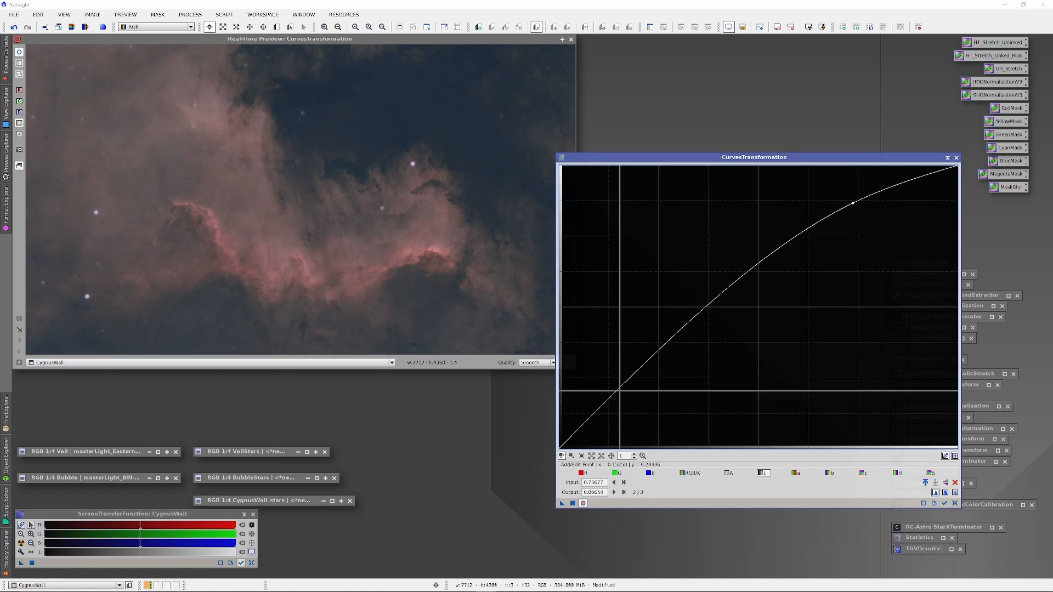
{"action": "left_click", "coordinate": [623, 385]}
{"action": "left_click_drag", "start_coordinate": [623, 385], "coordinate": [632, 395]}
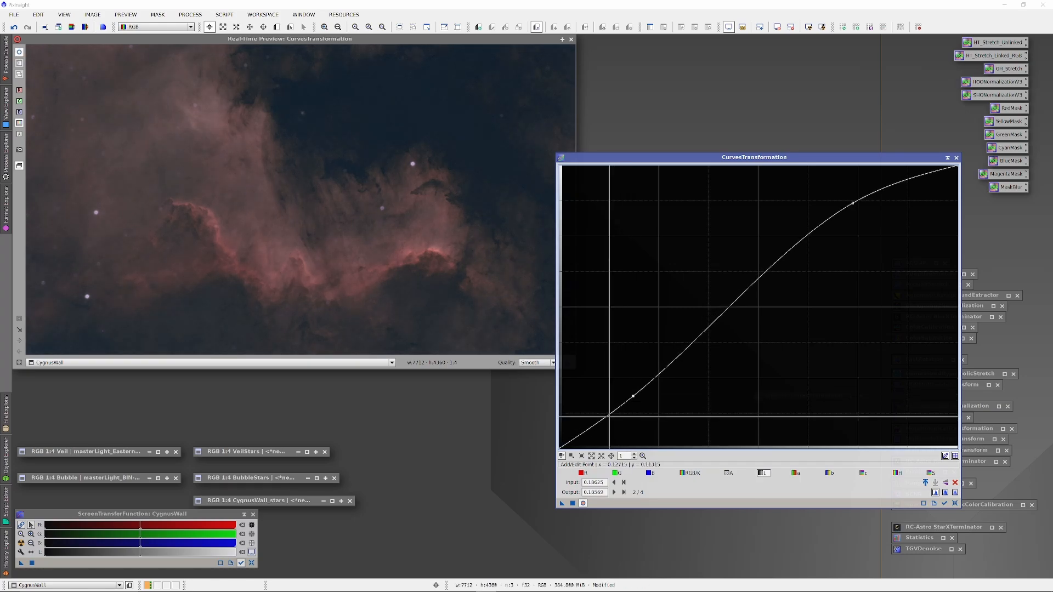
Step: Try an extra shadow point at about 0.12/0.10 on the lightness curve, and remove it
{"action": "left_click", "coordinate": [606, 418]}
{"action": "left_click_drag", "start_coordinate": [605, 418], "coordinate": [607, 420]}
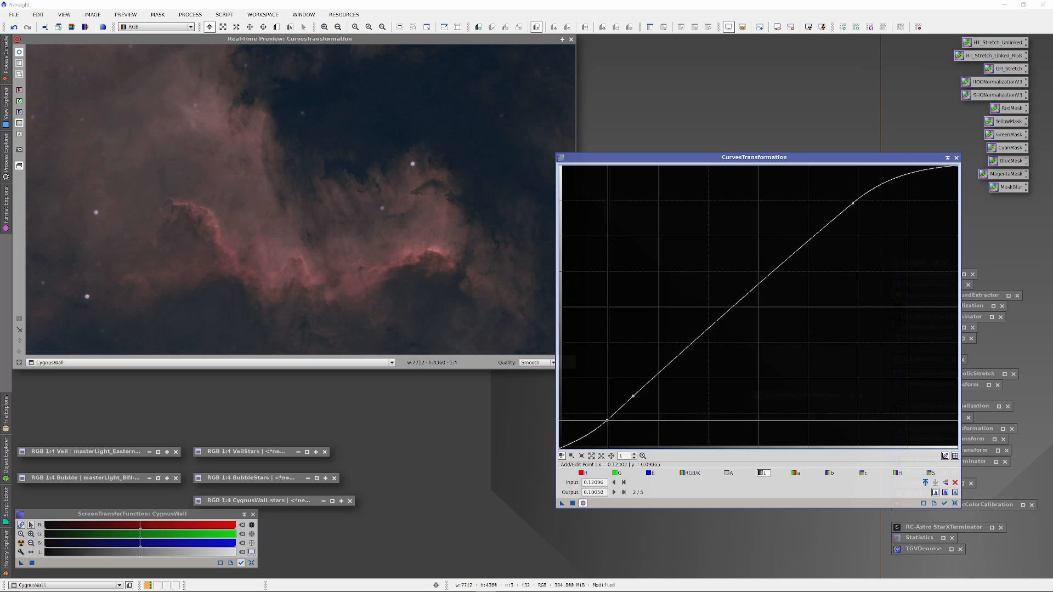
{"action": "key", "text": "Delete"}
Step: Reshape the lightness curve into a stronger S-curve with input/output points at about 0.20/0.17, 0.59/0.83 and 0.85/0.93
{"action": "left_click_drag", "start_coordinate": [629, 406], "coordinate": [639, 401]}
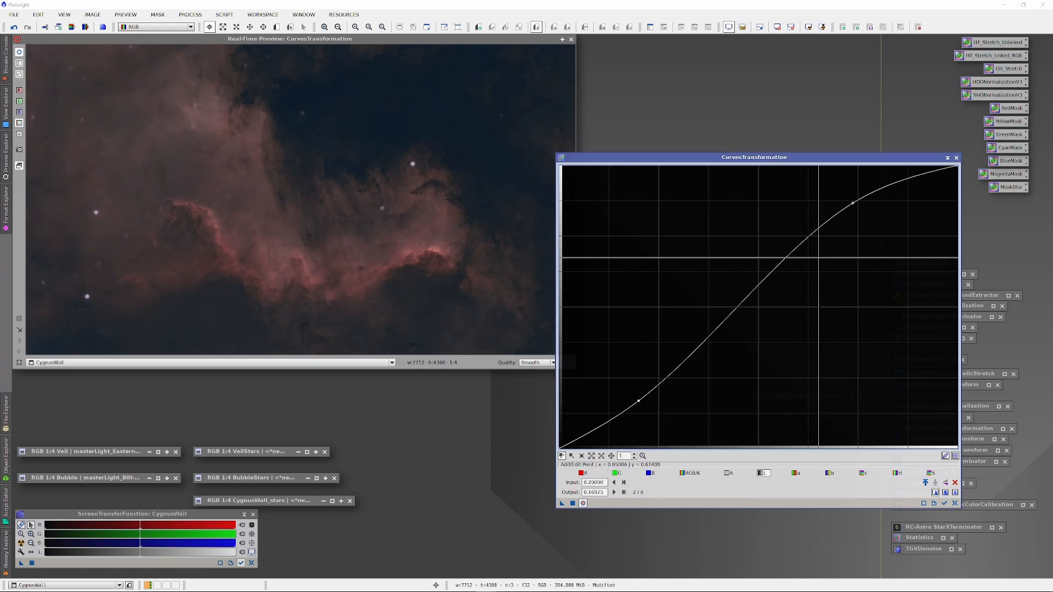
{"action": "left_click", "coordinate": [851, 203]}
{"action": "key", "text": "Delete"}
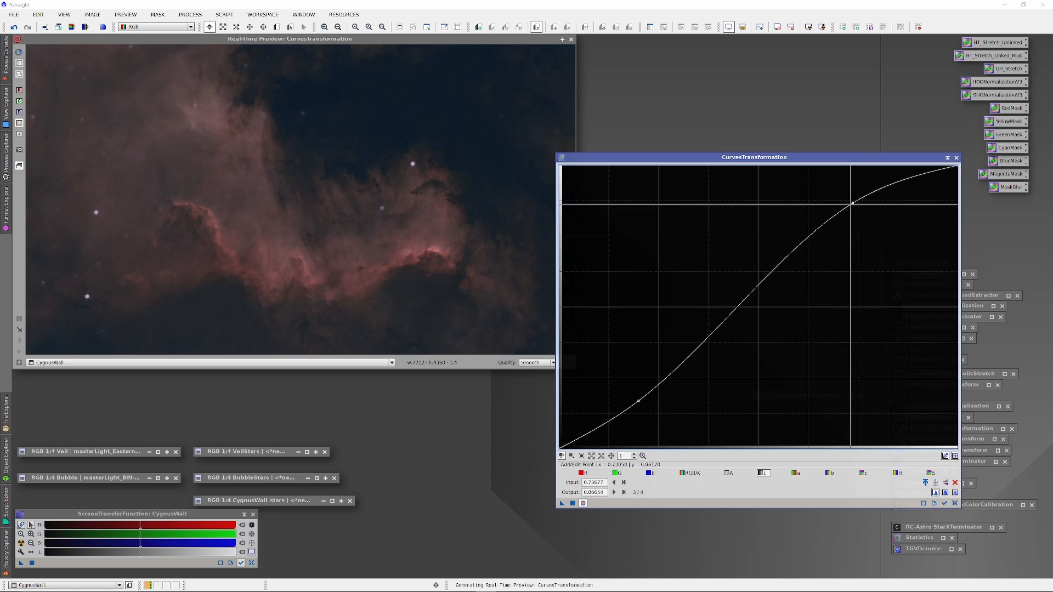
{"action": "left_click_drag", "start_coordinate": [837, 206], "coordinate": [801, 212]}
{"action": "left_click", "coordinate": [894, 176]}
{"action": "left_click_drag", "start_coordinate": [894, 176], "coordinate": [900, 186]}
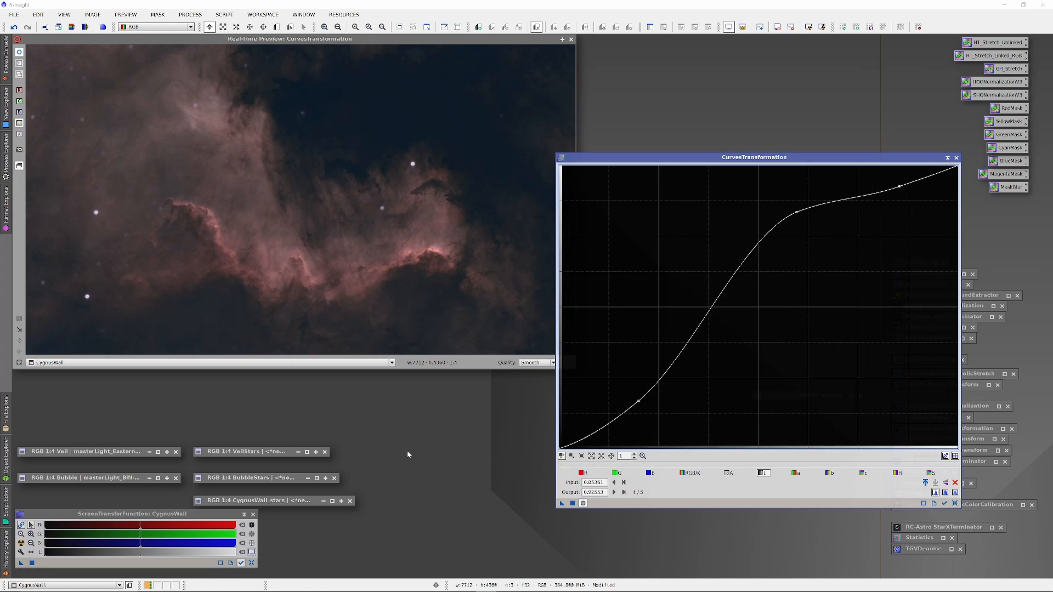
Step: Apply the lightness curve to the CygnusWall image and reset CurvesTransformation
{"action": "left_click", "coordinate": [583, 503]}
{"action": "left_click_drag", "start_coordinate": [562, 503], "coordinate": [387, 323]}
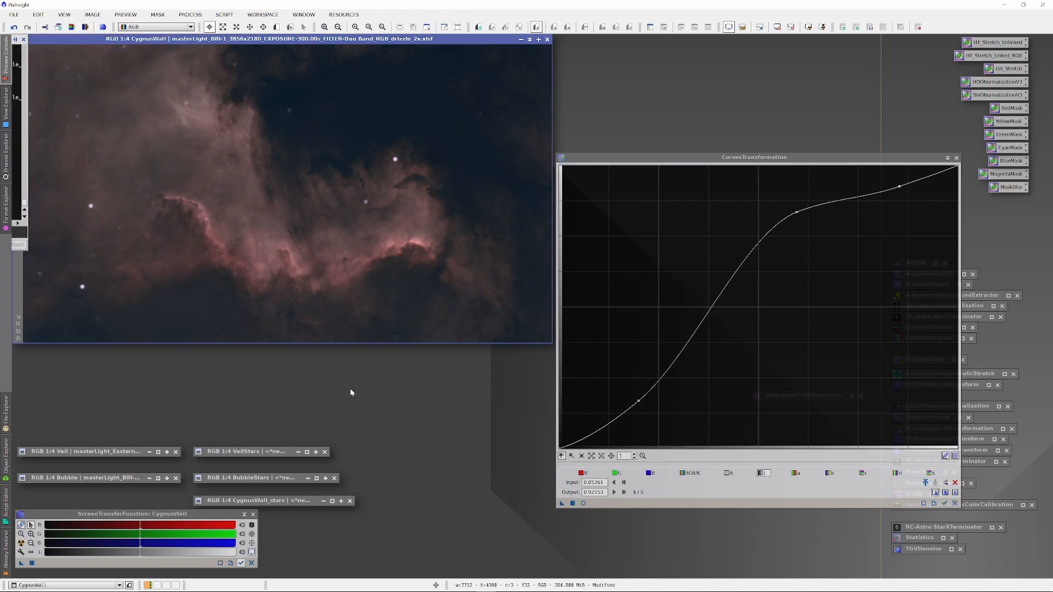
{"action": "left_click", "coordinate": [954, 503]}
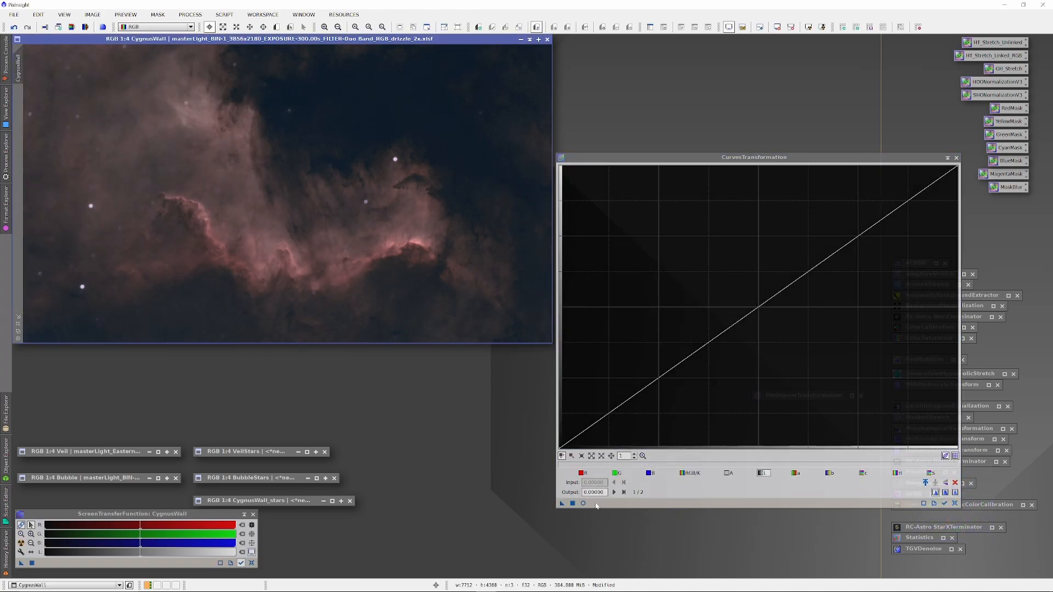
Step: With the real-time preview on, shape a second lightness S-curve with input/output points at about 0.64/0.75 and 0.21/0.21
{"action": "left_click", "coordinate": [583, 503]}
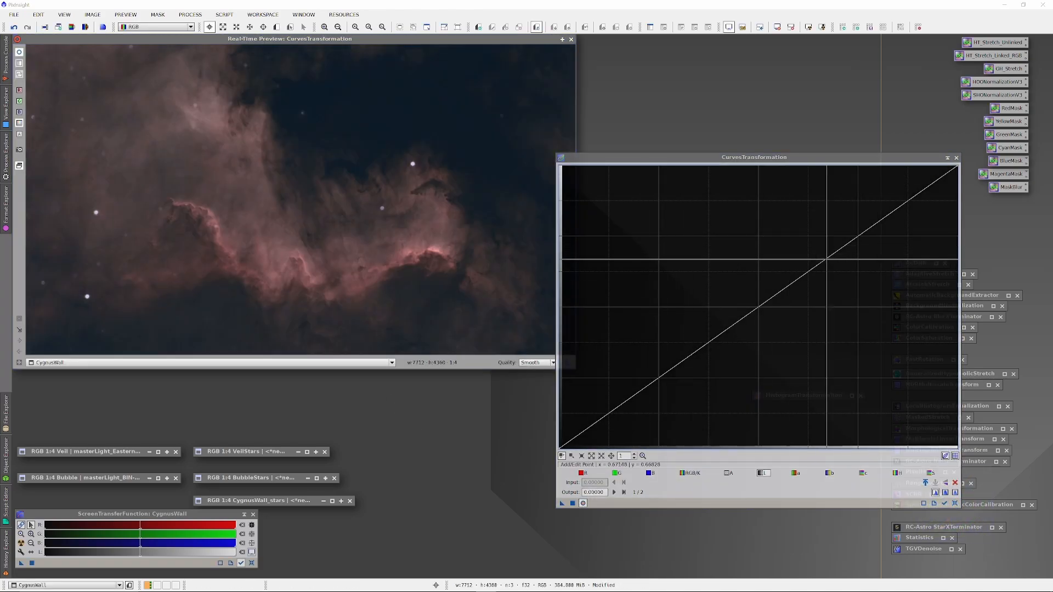
{"action": "left_click_drag", "start_coordinate": [829, 251], "coordinate": [816, 236]}
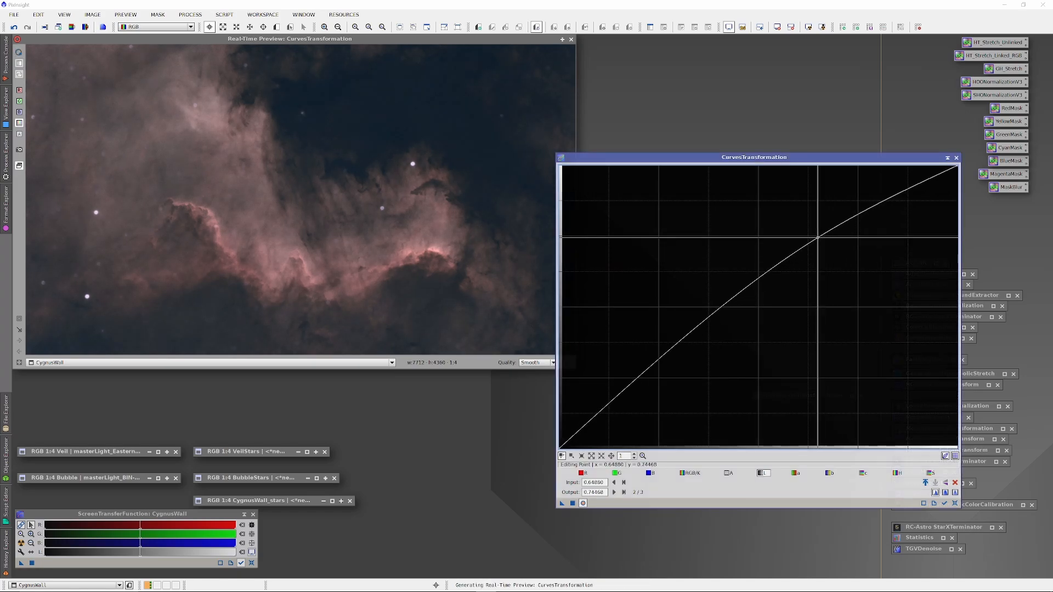
{"action": "left_click", "coordinate": [634, 381]}
{"action": "left_click_drag", "start_coordinate": [634, 381], "coordinate": [641, 390]}
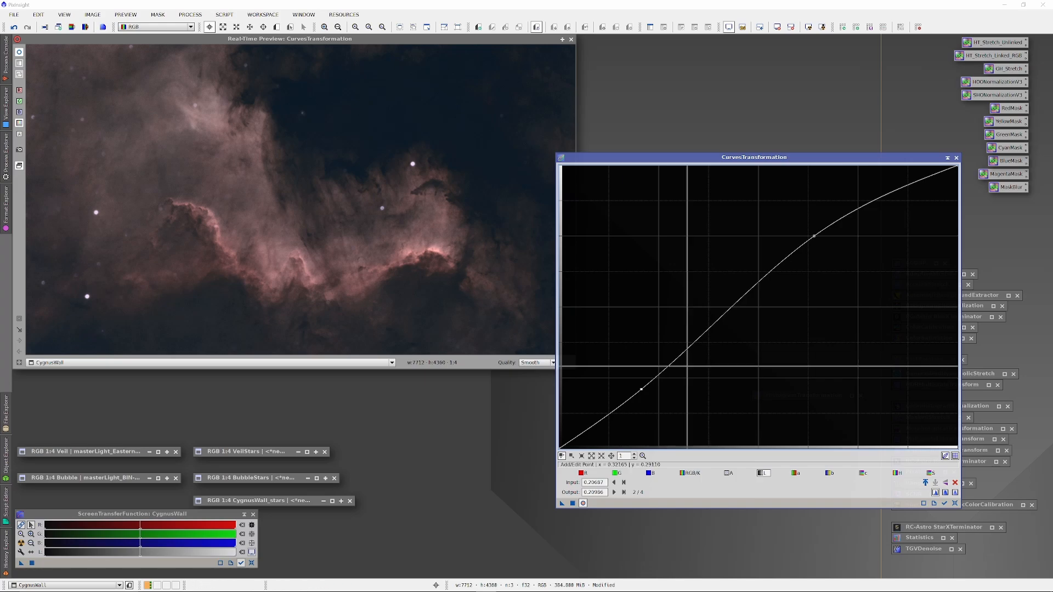
Step: Raise the saturation curve with an input/output point at about 0.56/0.68
{"action": "left_click", "coordinate": [932, 472]}
{"action": "left_click", "coordinate": [803, 274]}
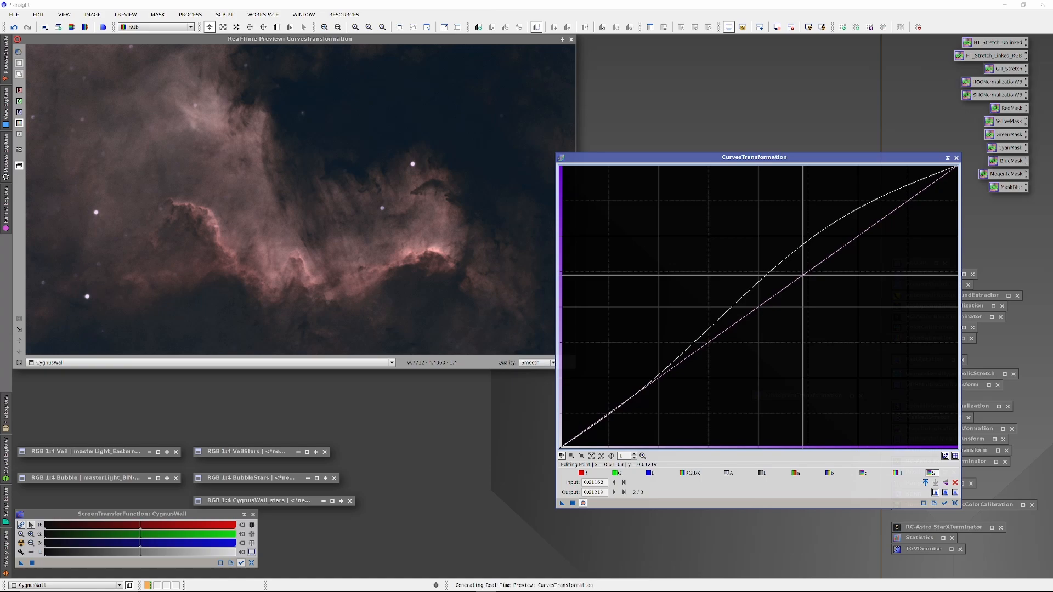
{"action": "left_click_drag", "start_coordinate": [803, 274], "coordinate": [781, 255]}
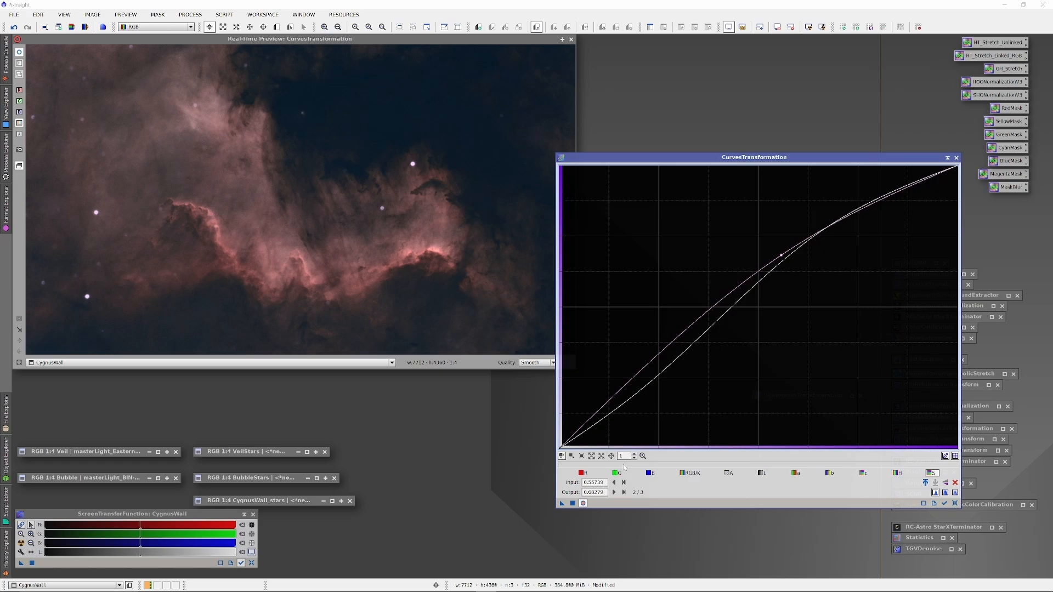
Step: Lift the green channel's highlights with an S-curve, apply the combined curves to CygnusWall and reset them
{"action": "left_click", "coordinate": [618, 473]}
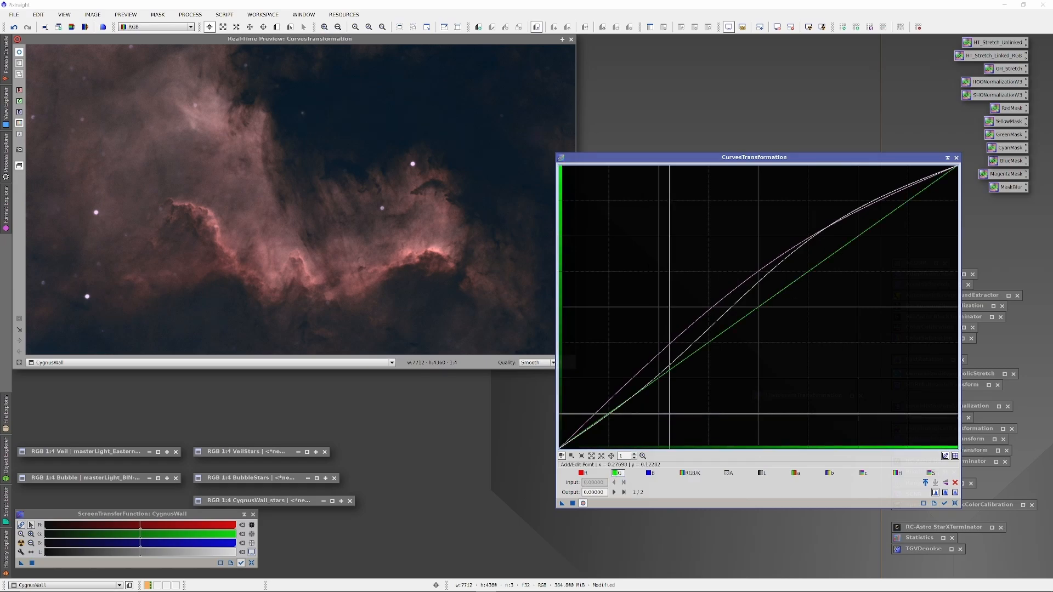
{"action": "left_click_drag", "start_coordinate": [849, 243], "coordinate": [819, 216]}
{"action": "left_click", "coordinate": [686, 339]}
{"action": "left_click_drag", "start_coordinate": [686, 339], "coordinate": [689, 341]}
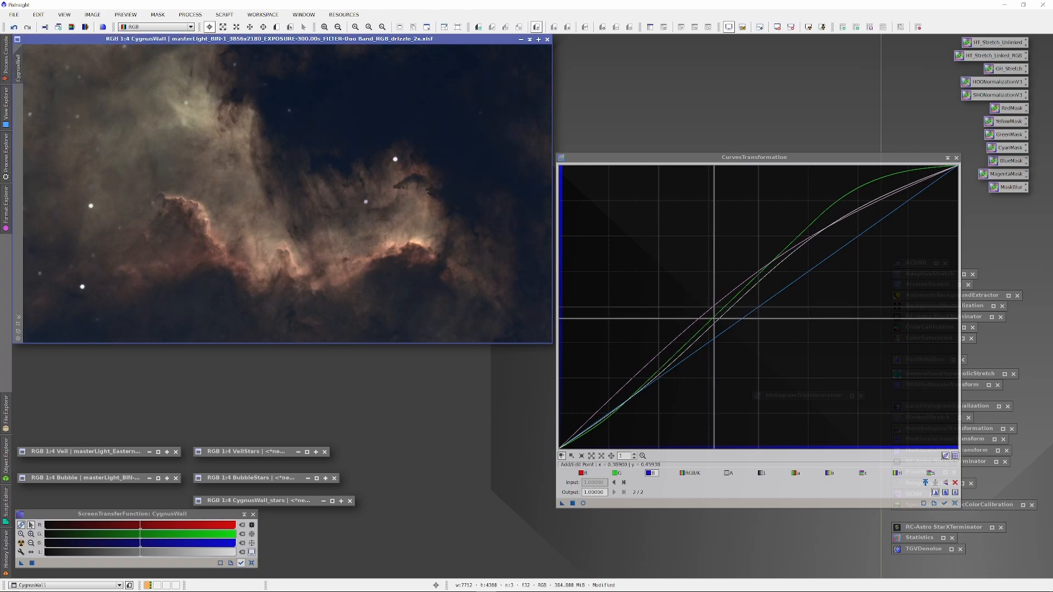
{"action": "left_click", "coordinate": [955, 503]}
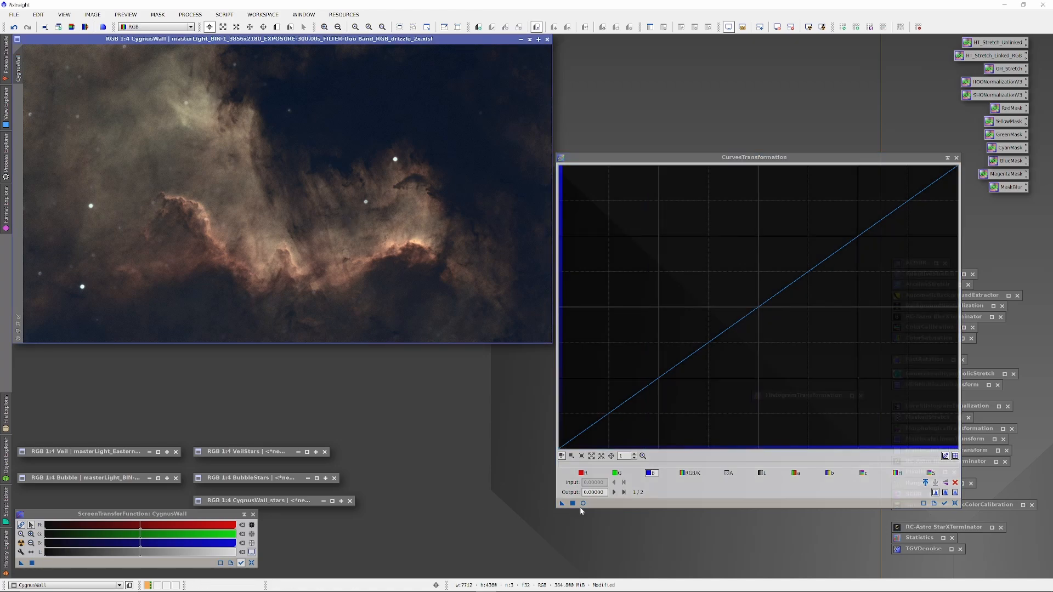
Step: With the real-time preview on, lower the blue channel's shadows with a curve point at about 0.22/0.20
{"action": "left_click", "coordinate": [582, 503]}
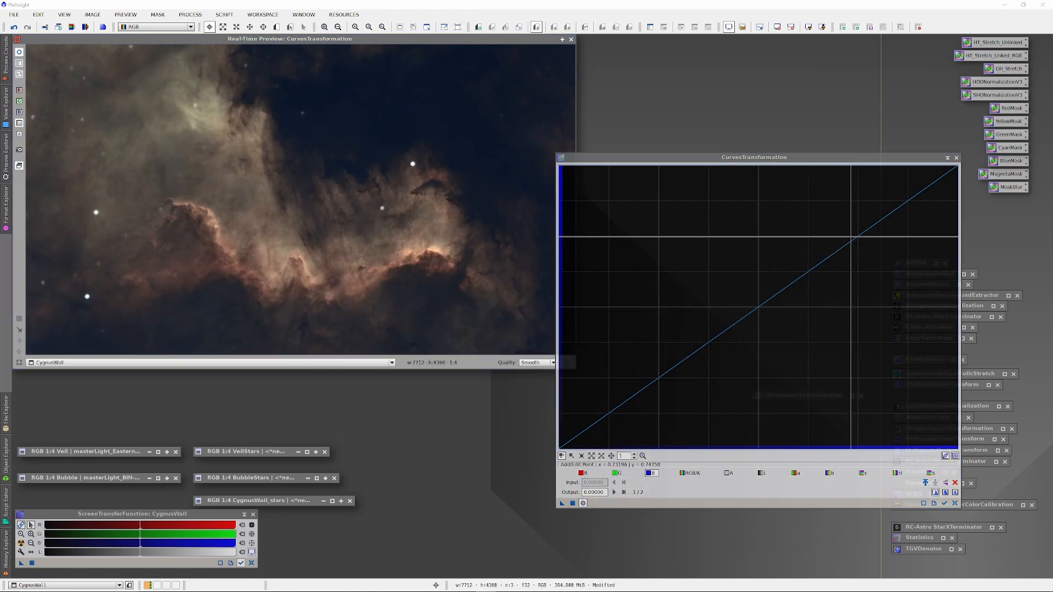
{"action": "left_click", "coordinate": [842, 239]}
{"action": "left_click_drag", "start_coordinate": [841, 239], "coordinate": [655, 388]}
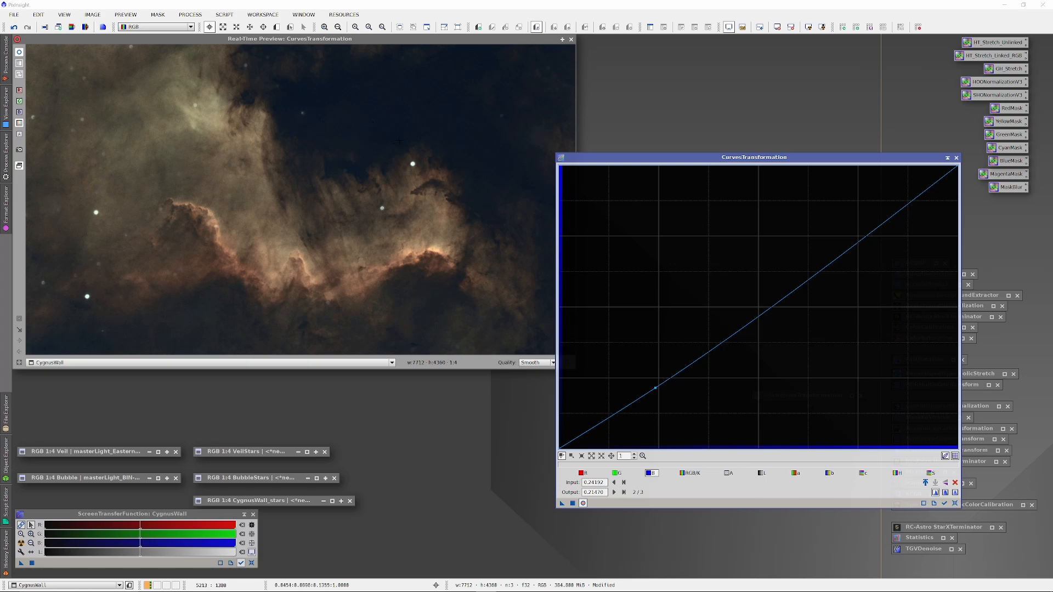
{"action": "left_click_drag", "start_coordinate": [656, 387], "coordinate": [648, 393]}
Step: Shape a red-channel S-curve with input/output points at about 0.24/0.21, 0.49/0.52 and 0.73/0.81
{"action": "left_click", "coordinate": [581, 472]}
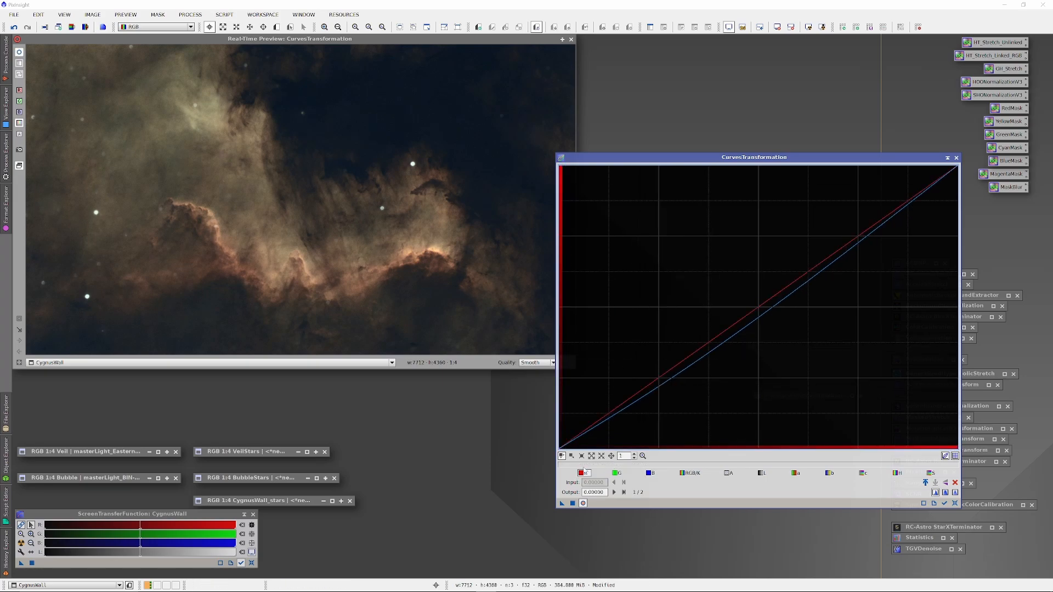
{"action": "left_click", "coordinate": [756, 304]}
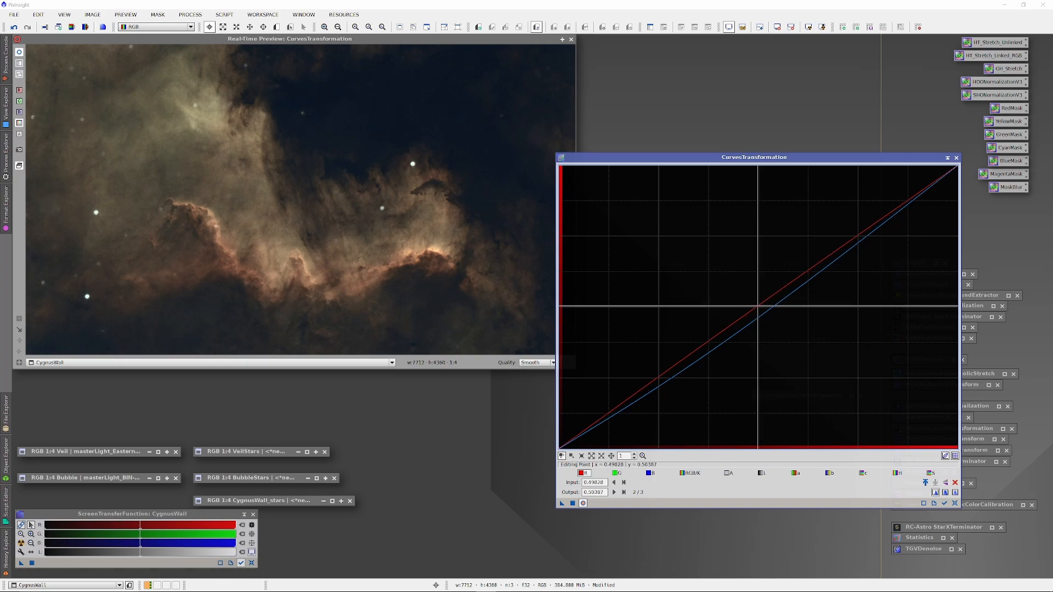
{"action": "left_click_drag", "start_coordinate": [757, 304], "coordinate": [755, 302]}
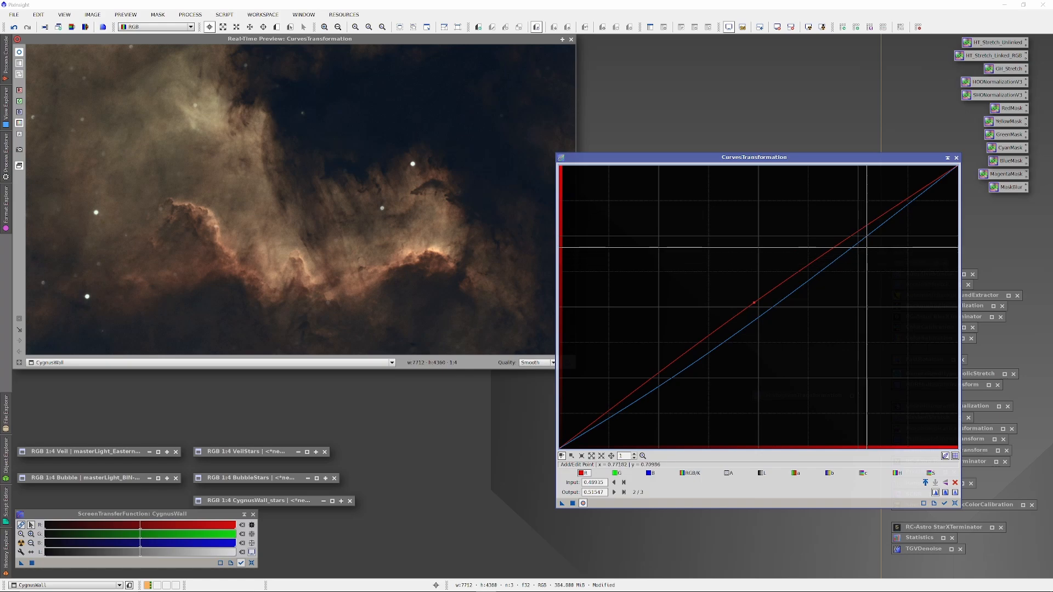
{"action": "left_click", "coordinate": [861, 233]}
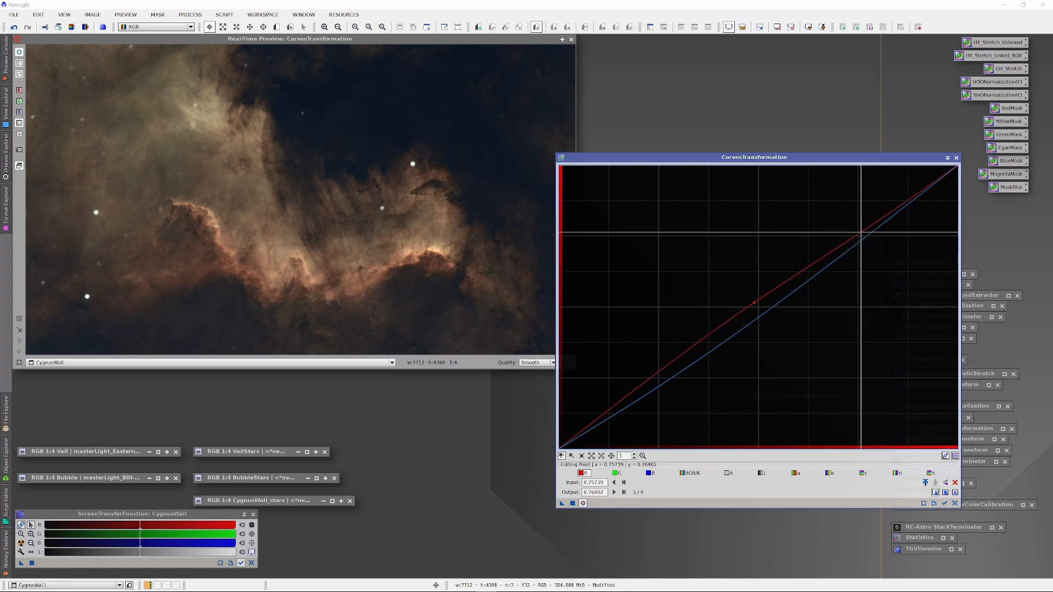
{"action": "left_click_drag", "start_coordinate": [861, 233], "coordinate": [852, 224]}
{"action": "left_click_drag", "start_coordinate": [852, 223], "coordinate": [849, 220]}
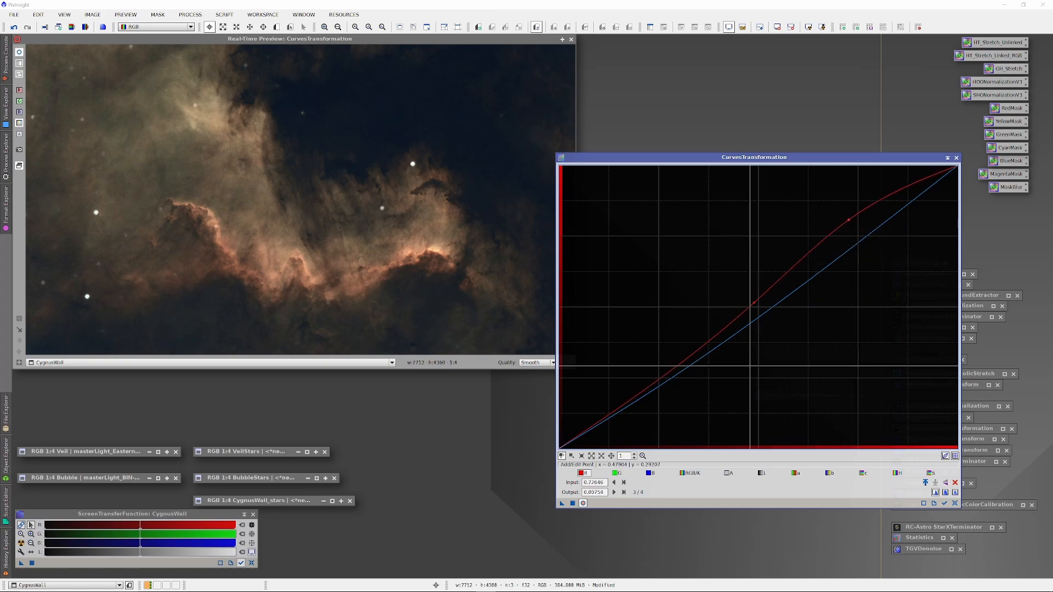
{"action": "left_click", "coordinate": [655, 388]}
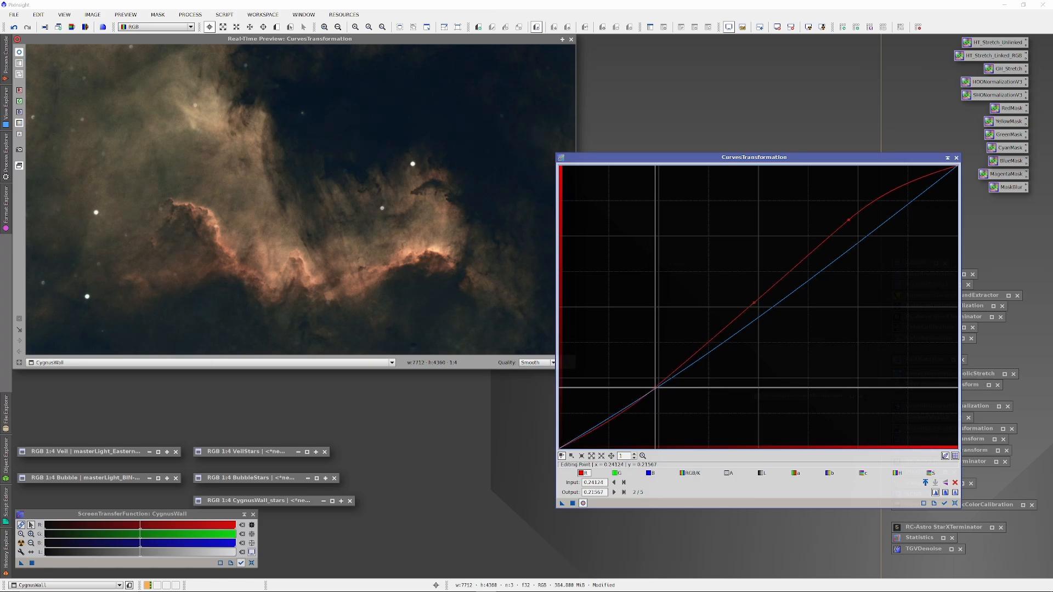
{"action": "left_click_drag", "start_coordinate": [655, 386], "coordinate": [656, 389]}
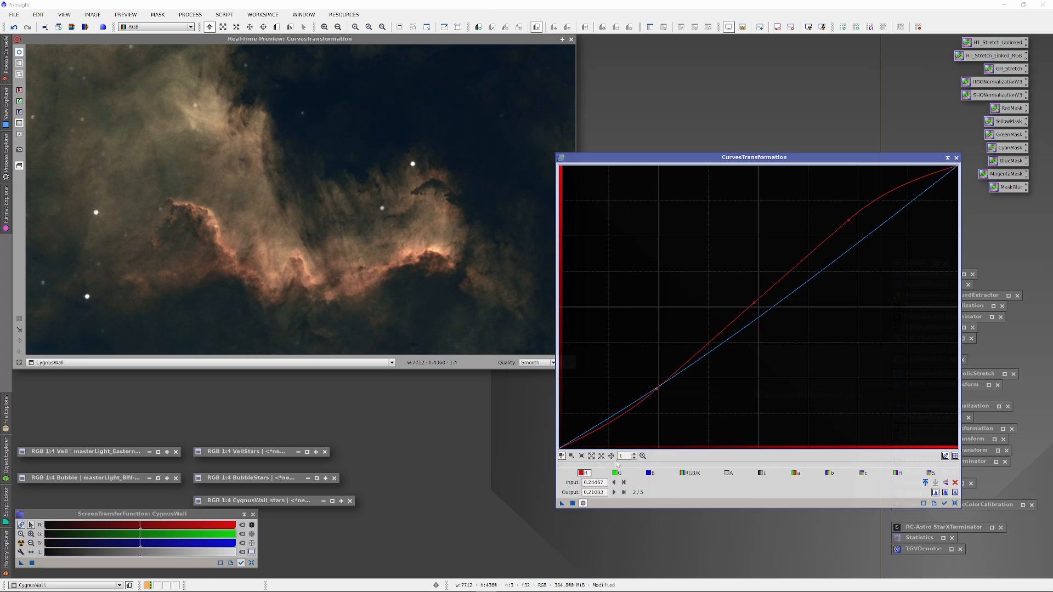
Step: Shape a green-channel S-curve with input/output points at about 0.32/0.28 and 0.65/0.69
{"action": "left_click", "coordinate": [616, 473]}
{"action": "left_click_drag", "start_coordinate": [703, 345], "coordinate": [705, 352]}
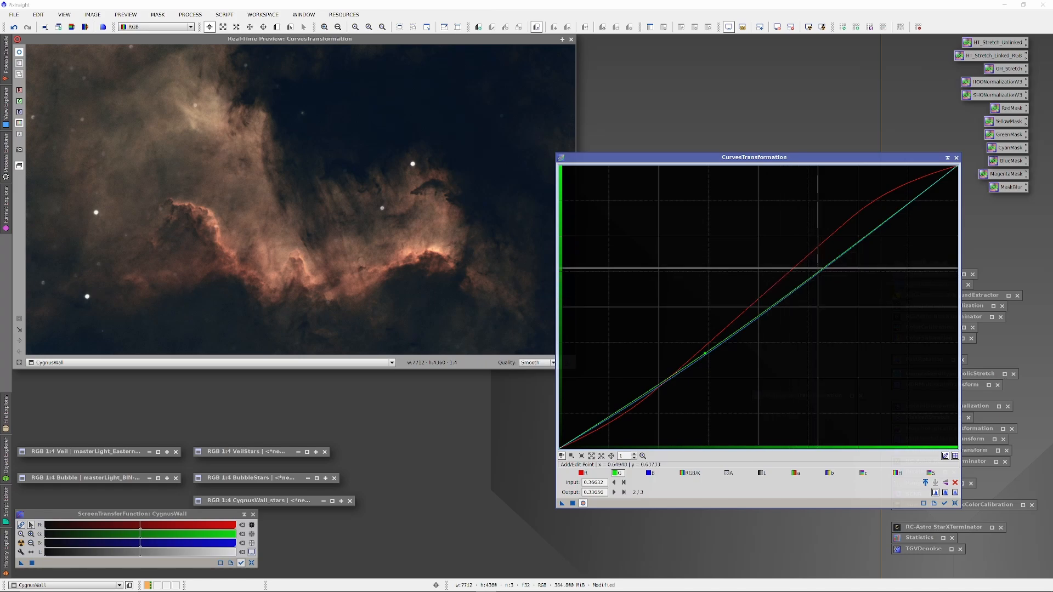
{"action": "left_click_drag", "start_coordinate": [708, 353], "coordinate": [685, 369]}
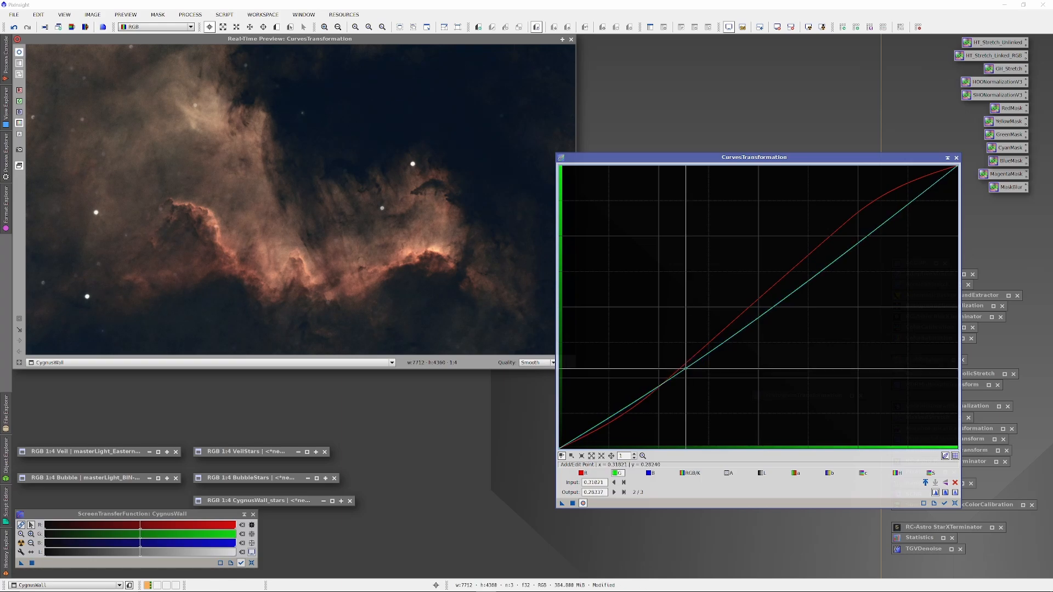
{"action": "left_click", "coordinate": [793, 293]}
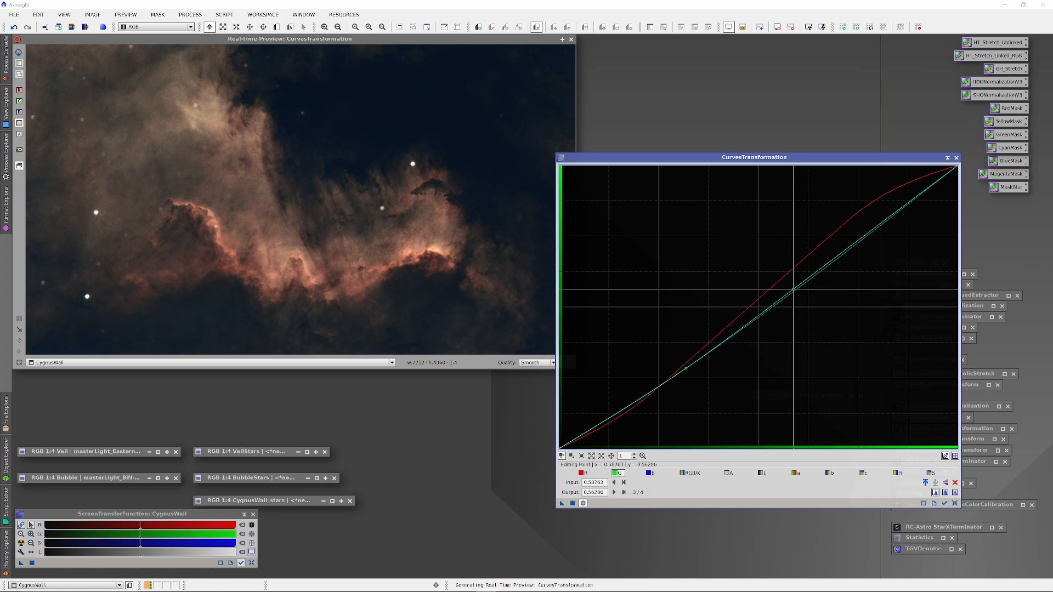
{"action": "left_click_drag", "start_coordinate": [793, 292], "coordinate": [818, 254]}
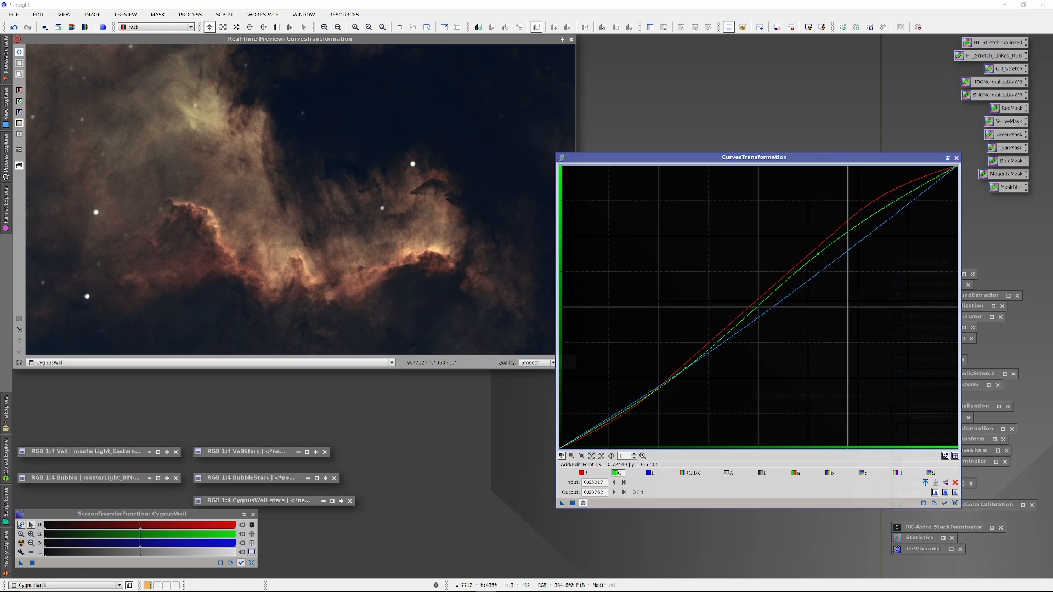
Step: Apply the red, green and blue curves to the CygnusWall image and collapse CurvesTransformation to the workspace
{"action": "left_click", "coordinate": [19, 52]}
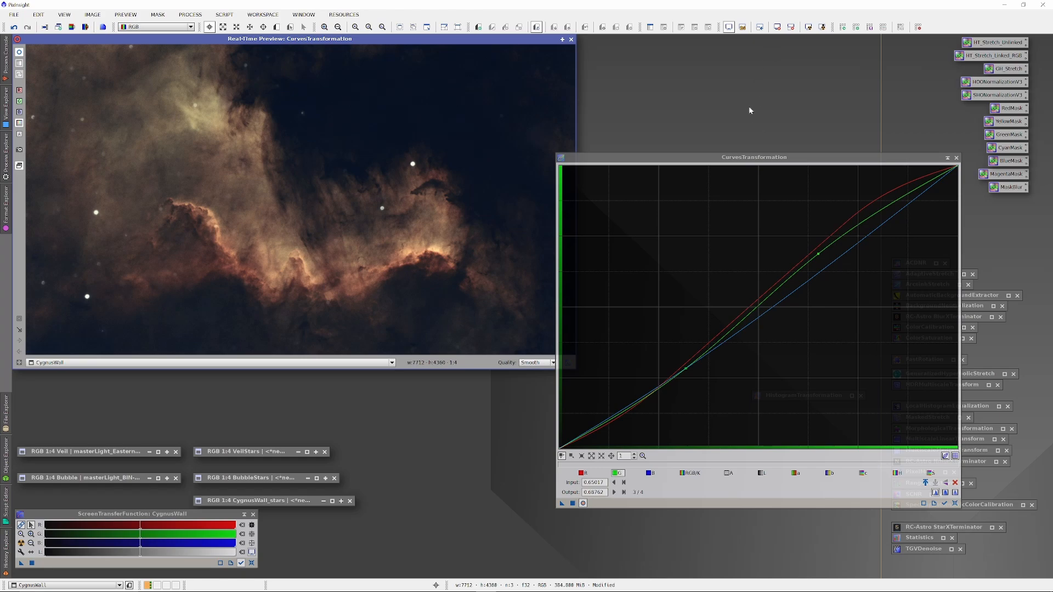
{"action": "left_click", "coordinate": [571, 39]}
{"action": "left_click", "coordinate": [573, 503]}
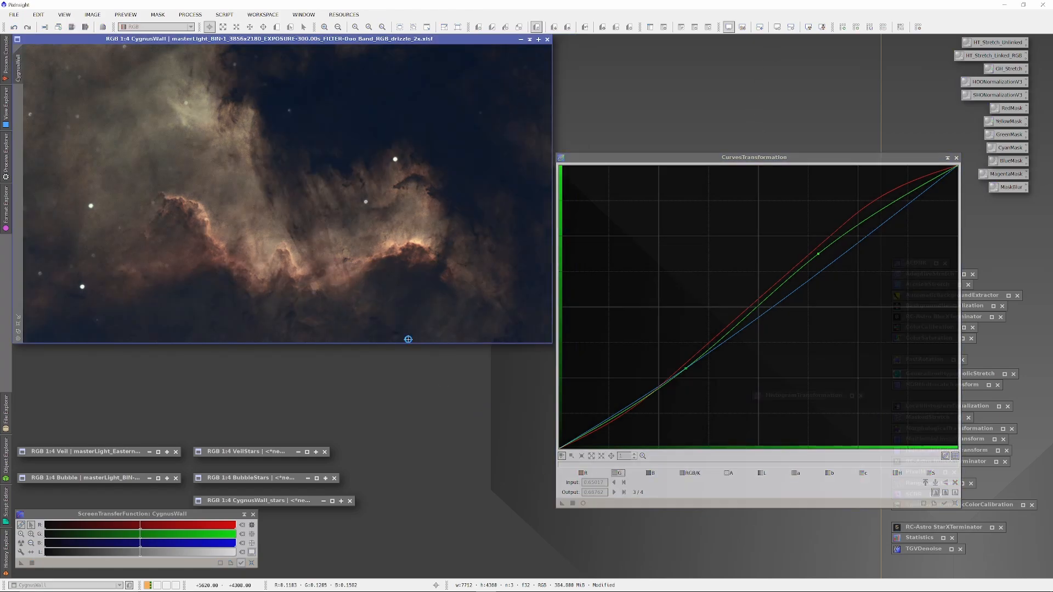
{"action": "key", "text": "ctrl+r"}
{"action": "key", "text": "ctrl+i"}
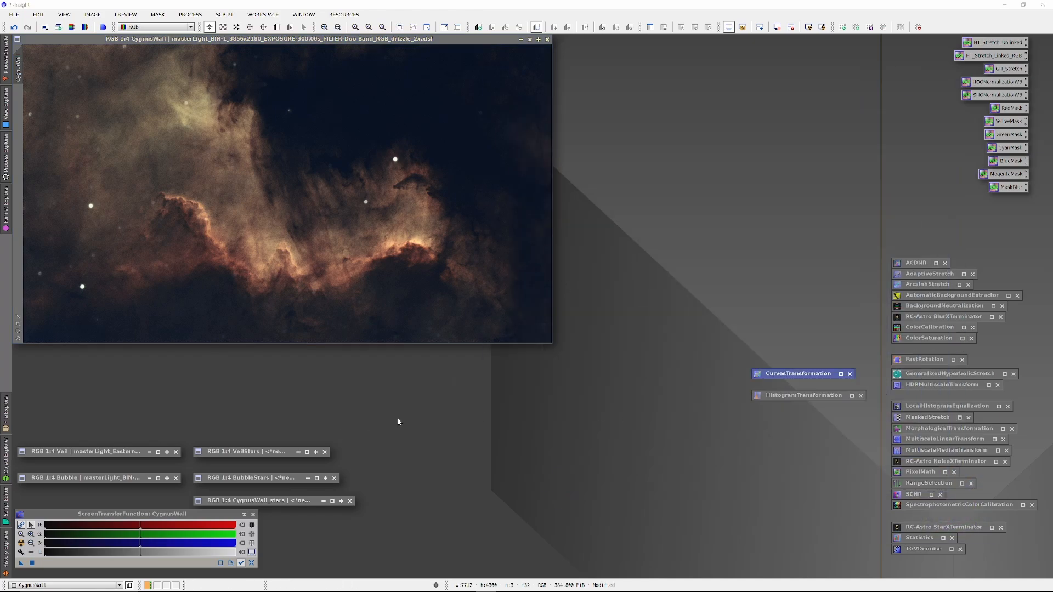
Step: Replace the CygnusWall image on screen with the CygnusWall_stars image and reset its screen stretch
{"action": "left_click", "coordinate": [528, 40]}
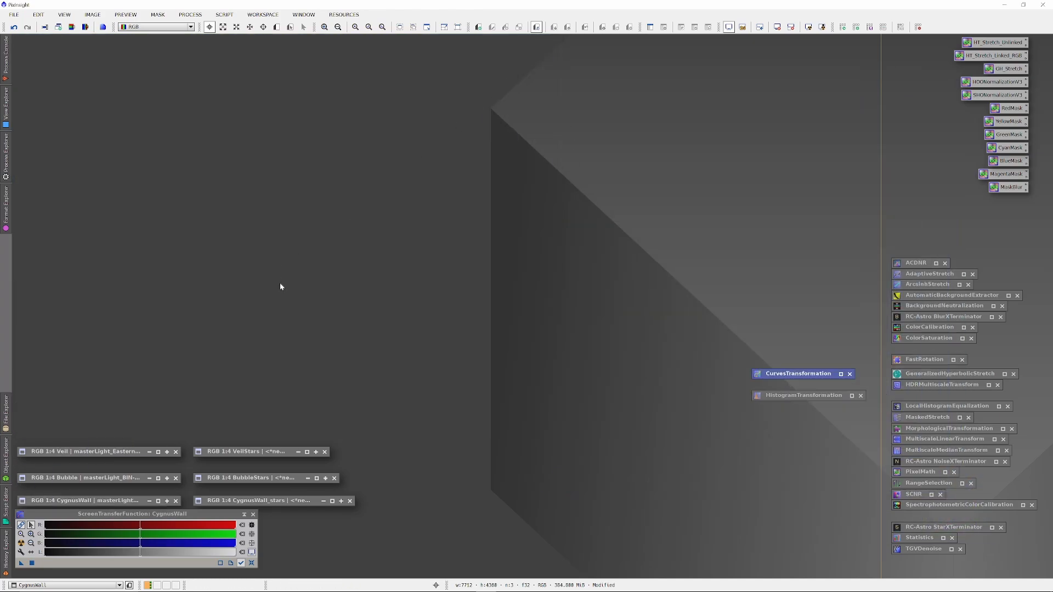
{"action": "double_click", "coordinate": [293, 502]}
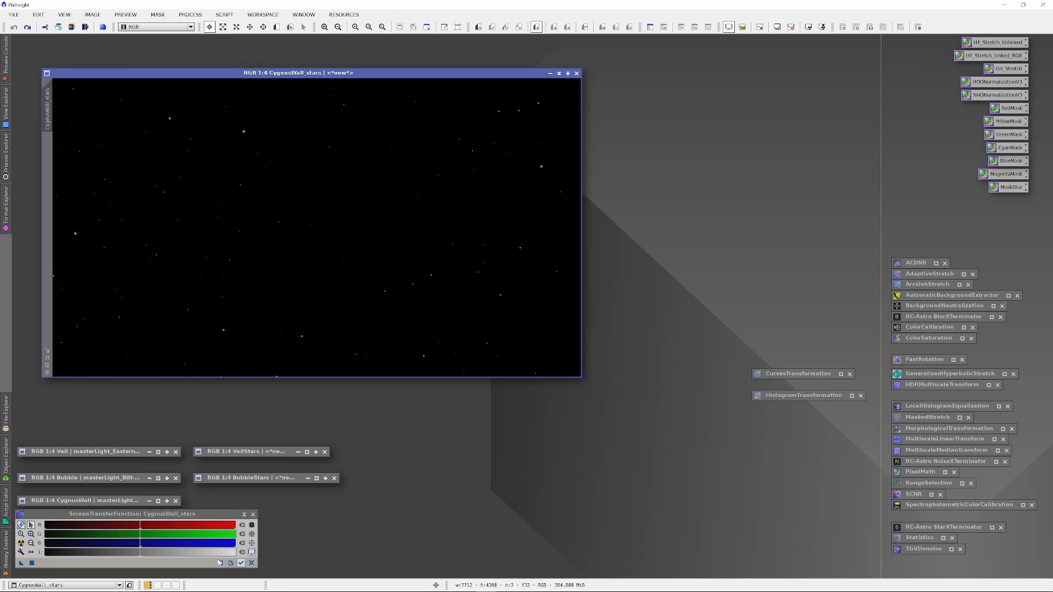
{"action": "left_click", "coordinate": [252, 564]}
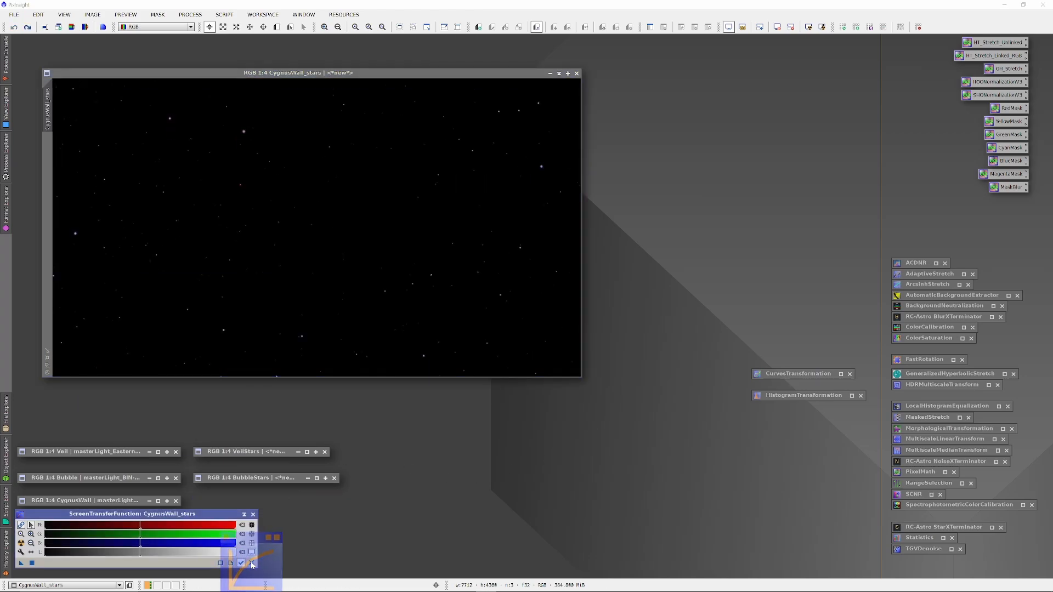
{"action": "left_click", "coordinate": [421, 320]}
Step: Reopen HistogramTransformation, reset its parameters, set the horizontal histogram zoom to 1 and target the CygnusWall_stars image
{"action": "double_click", "coordinate": [809, 396]}
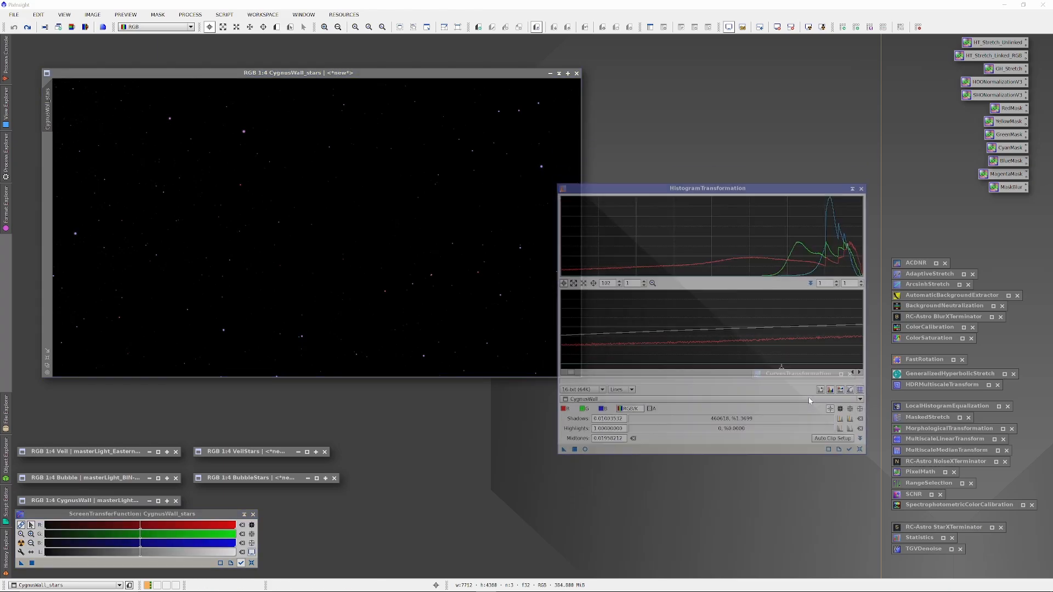
{"action": "left_click", "coordinate": [860, 491]}
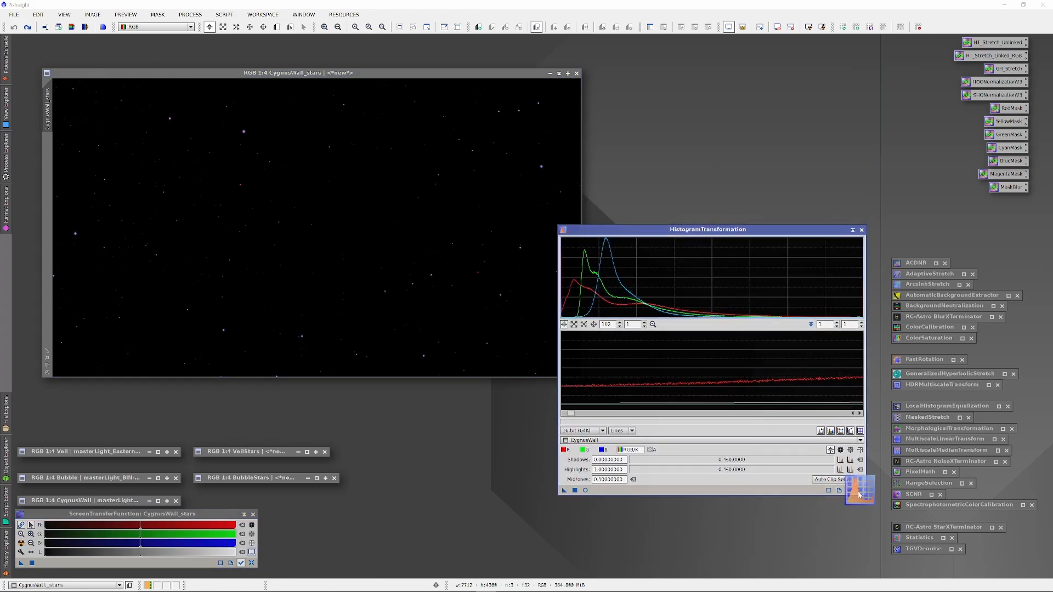
{"action": "double_click", "coordinate": [606, 324]}
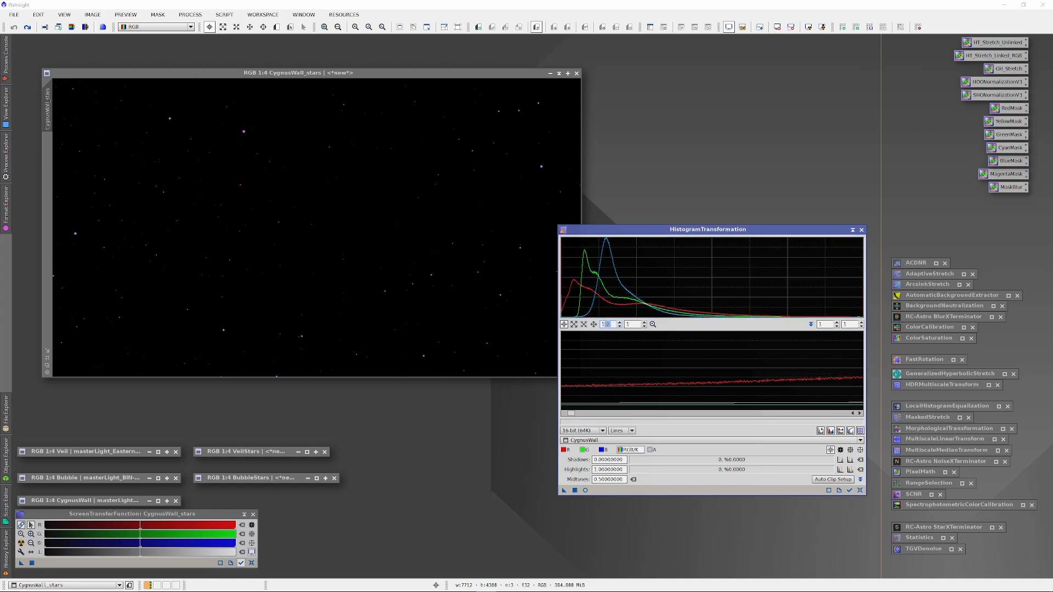
{"action": "type", "text": "1"}
{"action": "key", "text": "Return"}
{"action": "left_click", "coordinate": [631, 440]}
{"action": "left_click", "coordinate": [644, 479]}
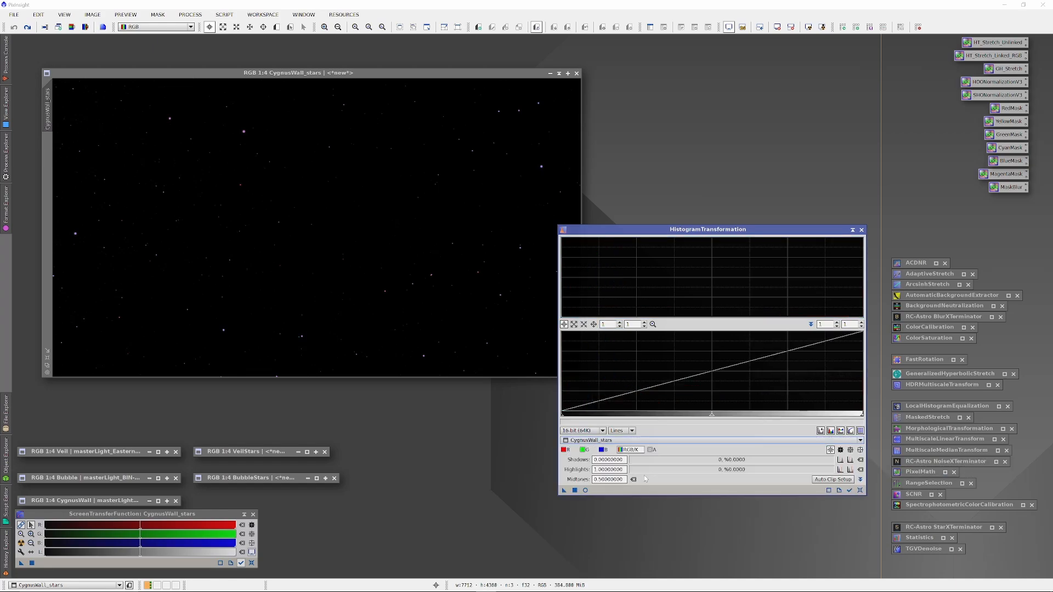
Step: Stretch CygnusWall_stars with a midtones balance of about 0.11 using the real-time preview, and collapse the reset HistogramTransformation
{"action": "left_click", "coordinate": [585, 490]}
{"action": "left_click_drag", "start_coordinate": [731, 418], "coordinate": [616, 419]}
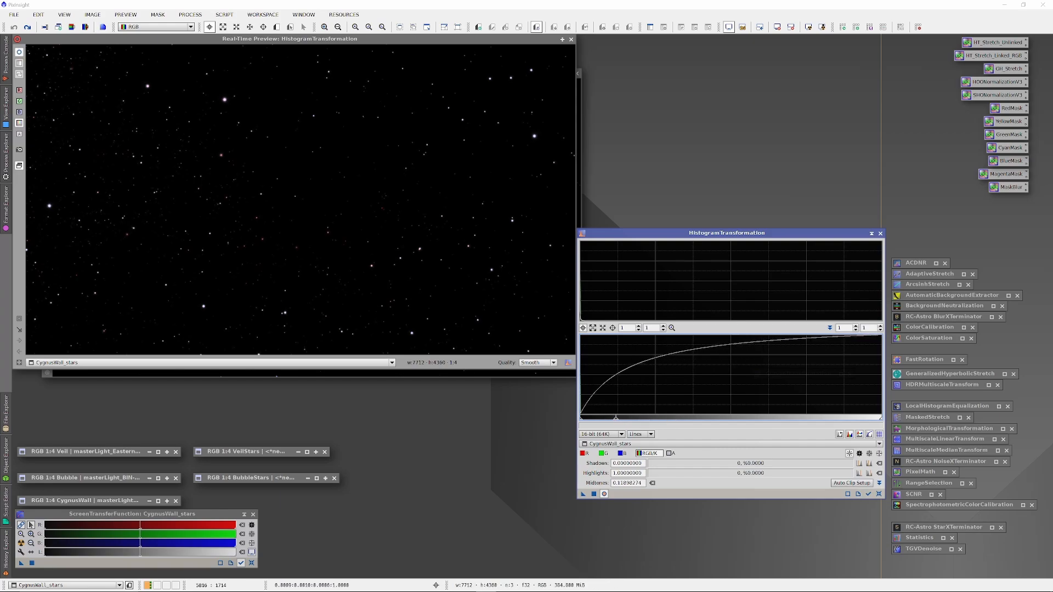
{"action": "left_click", "coordinate": [19, 52]}
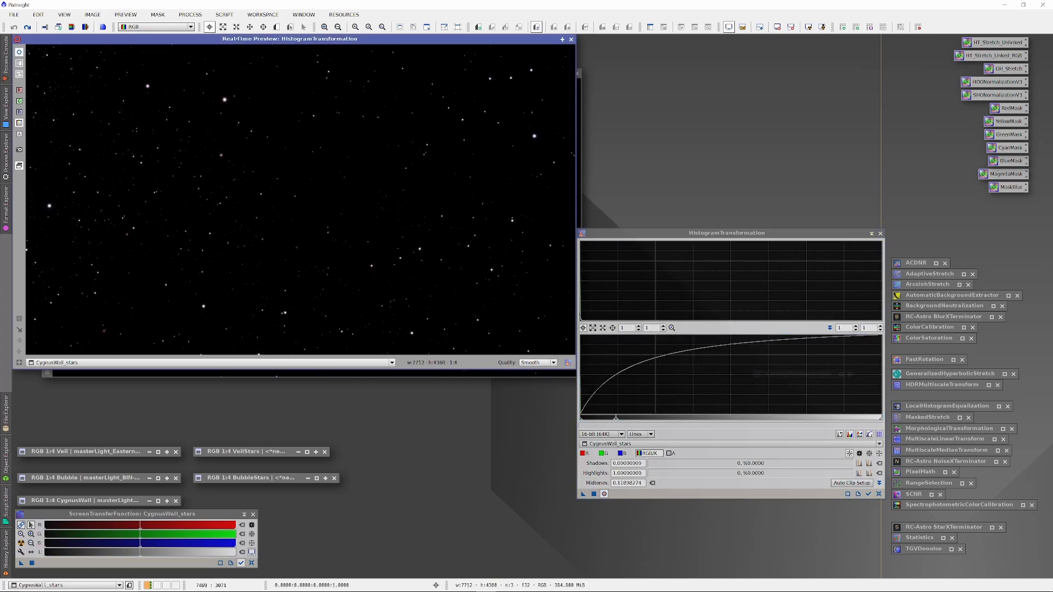
{"action": "left_click_drag", "start_coordinate": [616, 419], "coordinate": [613, 418]}
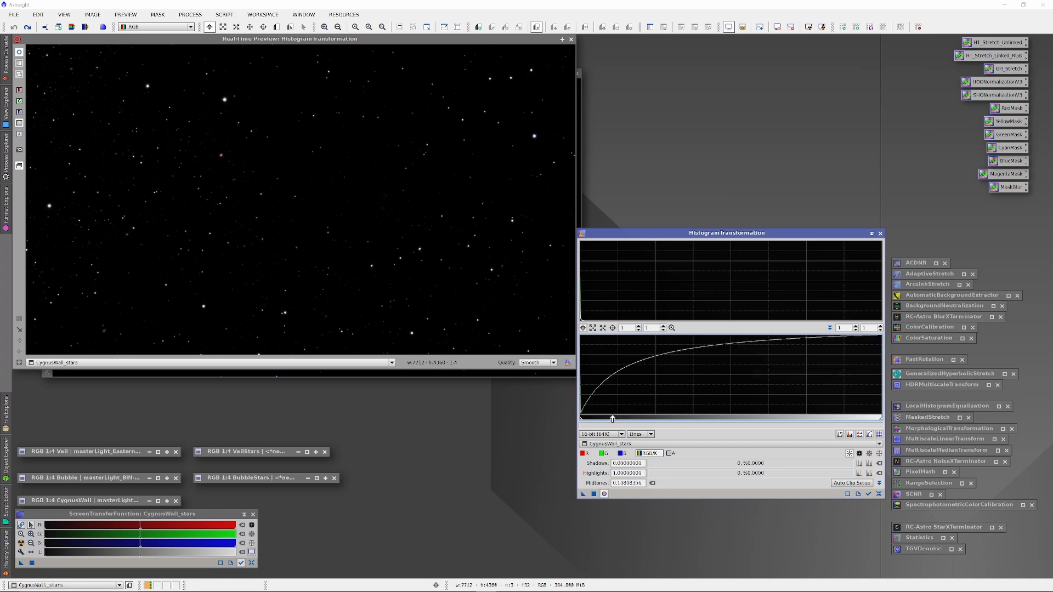
{"action": "left_click", "coordinate": [571, 42]}
{"action": "left_click", "coordinate": [879, 493]}
{"action": "left_click", "coordinate": [871, 233]}
Step: Preview CygnusWall_stars in a reset CurvesTransformation and raise the saturation curve slightly with an input/output point at about 0.64/0.67
{"action": "double_click", "coordinate": [806, 375]}
{"action": "left_click", "coordinate": [583, 503]}
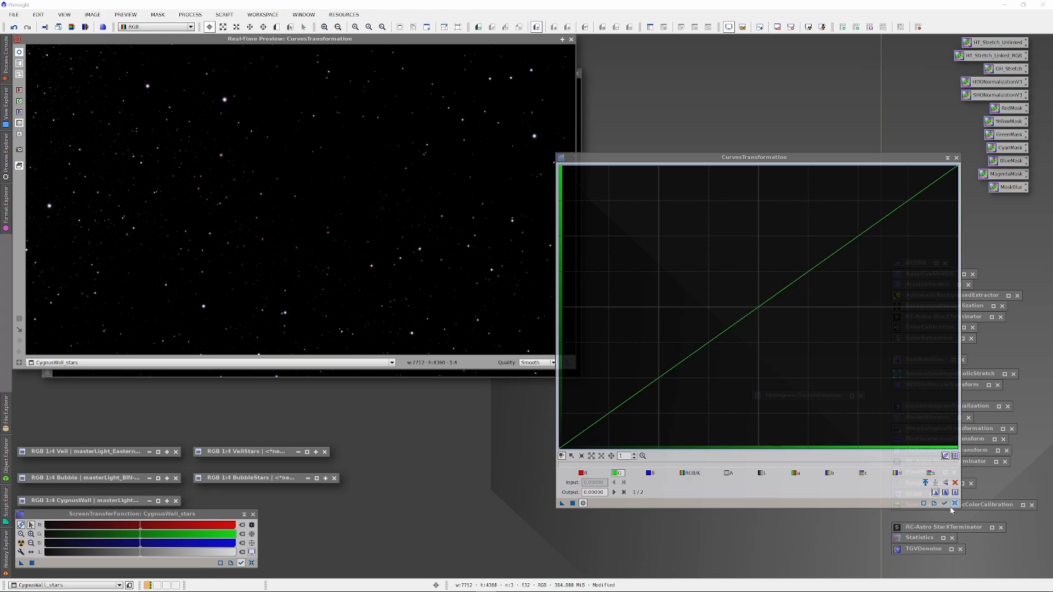
{"action": "left_click", "coordinate": [954, 503]}
{"action": "left_click", "coordinate": [930, 472]}
{"action": "left_click_drag", "start_coordinate": [767, 286], "coordinate": [713, 294]}
{"action": "left_click", "coordinate": [712, 294], "text": "ctrl"}
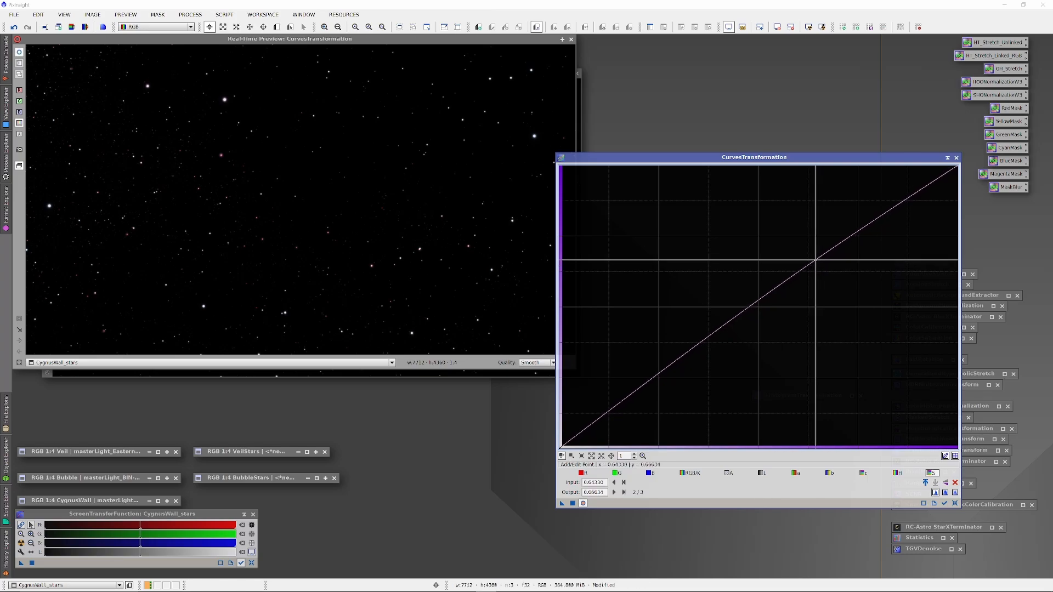
Step: Put away CurvesTransformation and the CygnusWall_stars image, and bring up the Bubble image with its screen stretch reset
{"action": "left_click", "coordinate": [956, 157]}
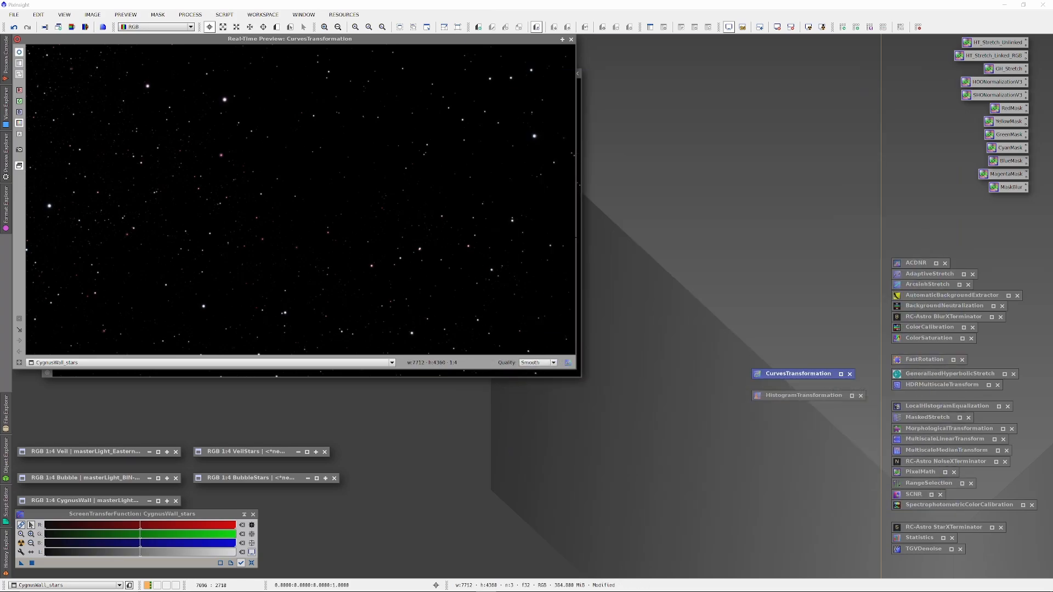
{"action": "left_click", "coordinate": [571, 39]}
{"action": "left_click", "coordinate": [564, 72]}
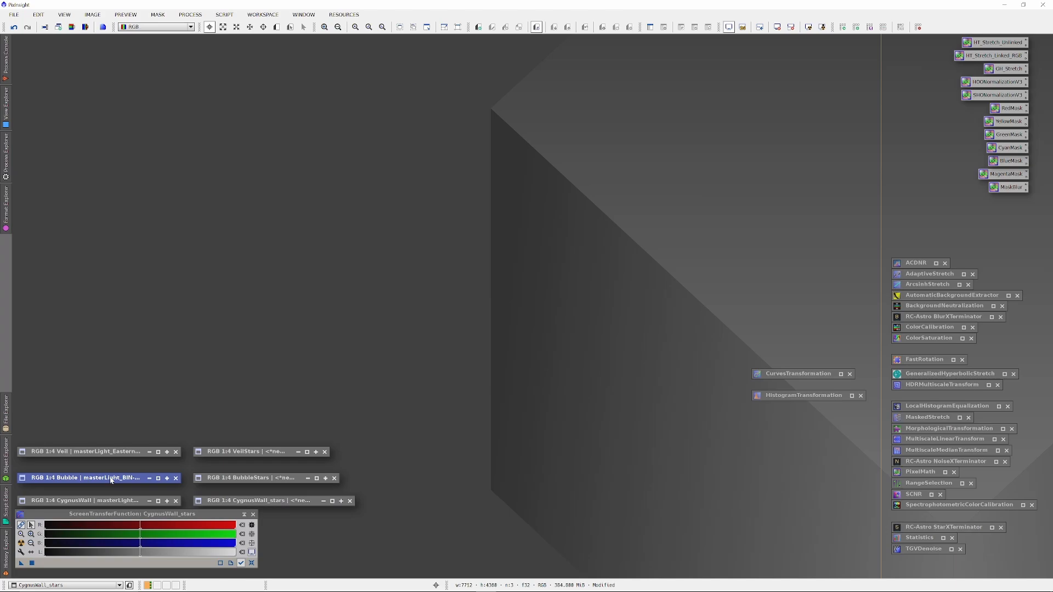
{"action": "double_click", "coordinate": [111, 480]}
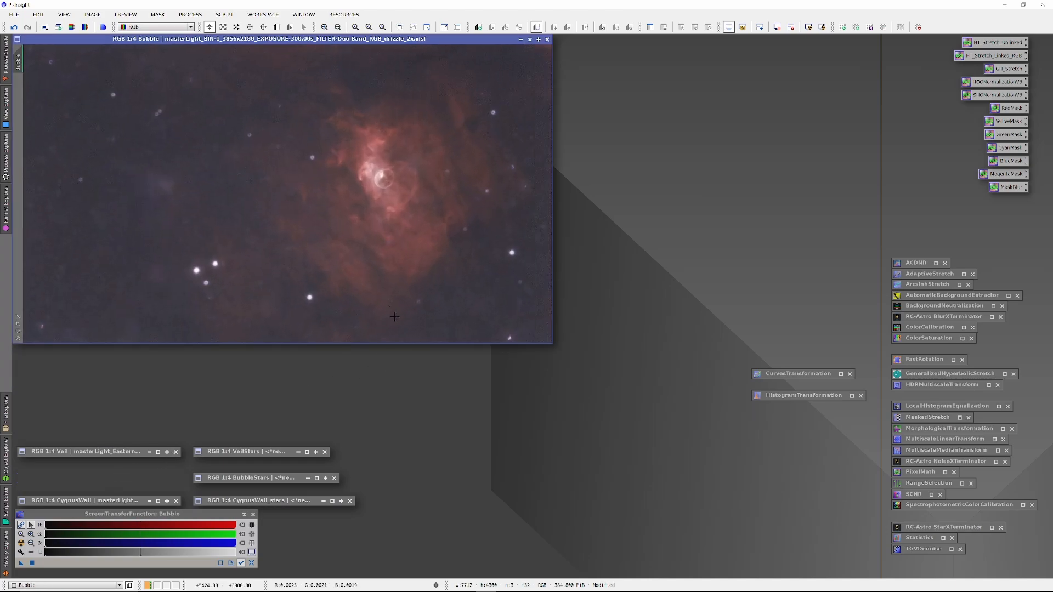
{"action": "left_click", "coordinate": [251, 563]}
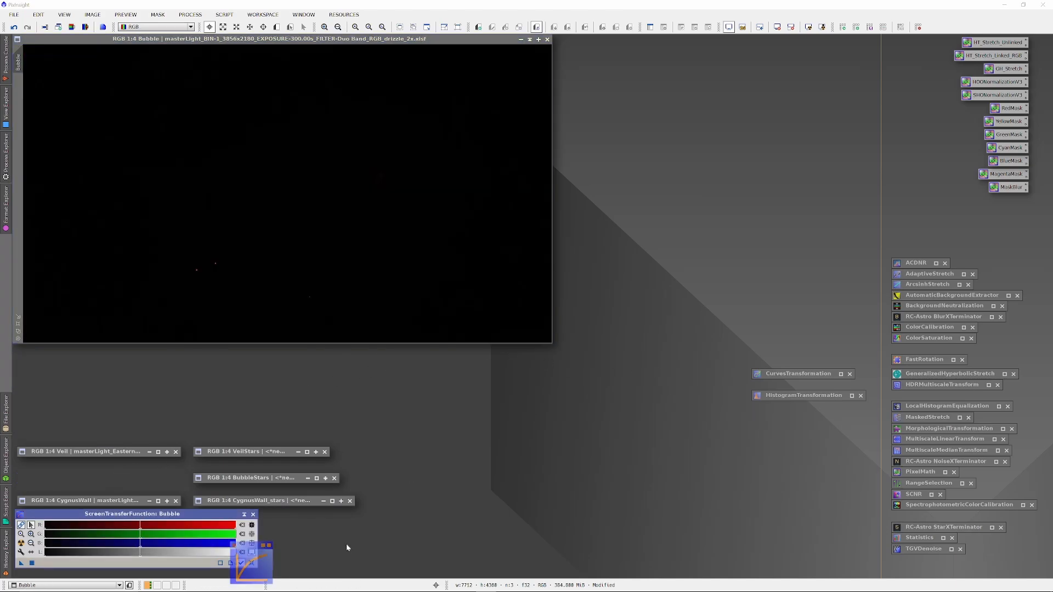
Step: Target the Bubble image in HistogramTransformation with real-time preview and make a first stretch with midtones at about 0.01
{"action": "double_click", "coordinate": [781, 394]}
{"action": "left_click", "coordinate": [675, 445]}
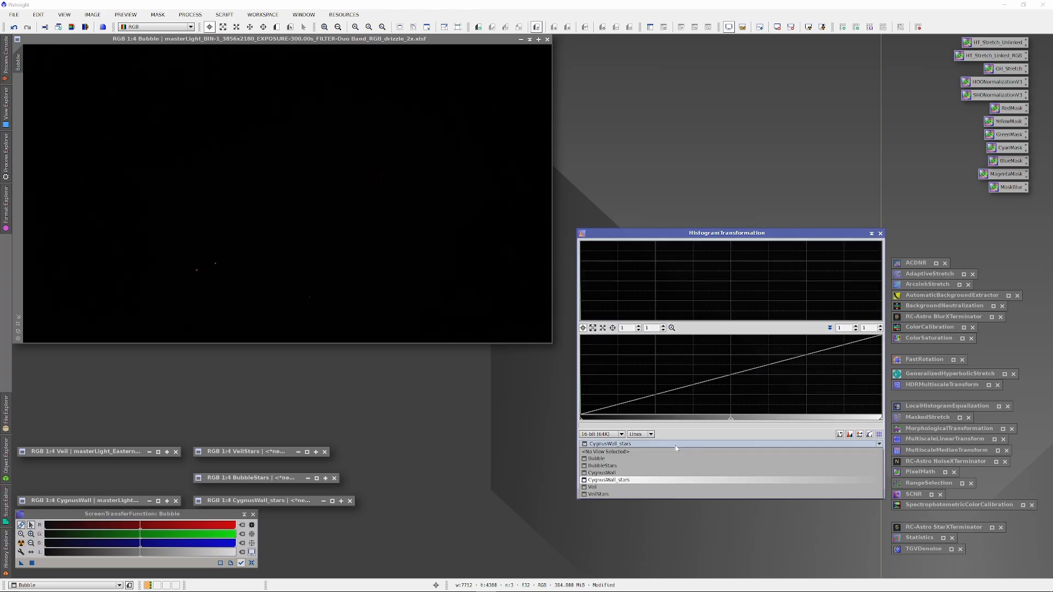
{"action": "left_click", "coordinate": [666, 458]}
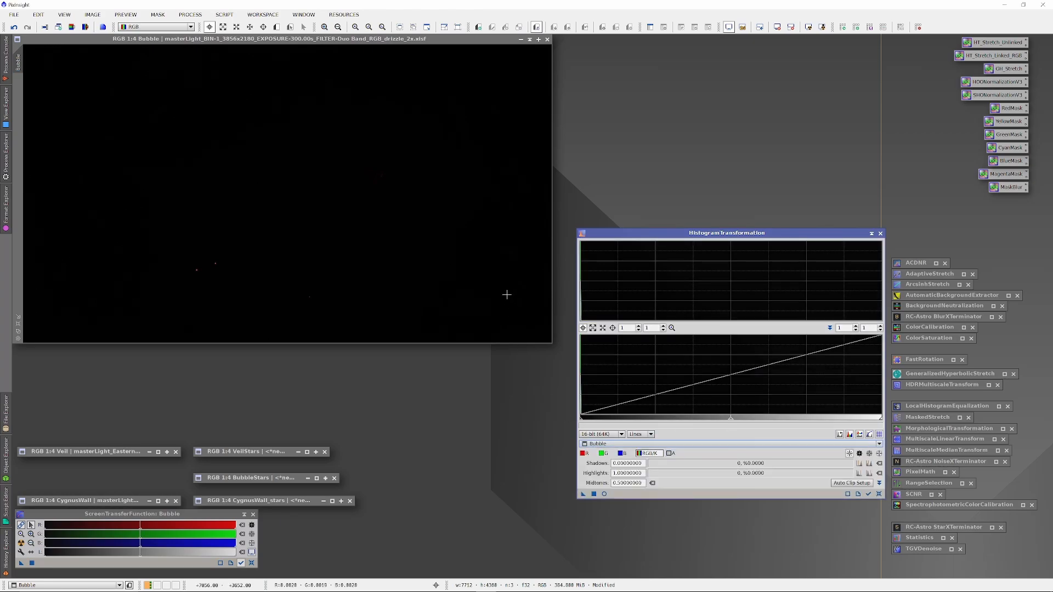
{"action": "left_click", "coordinate": [604, 493]}
{"action": "left_click_drag", "start_coordinate": [731, 420], "coordinate": [582, 423]}
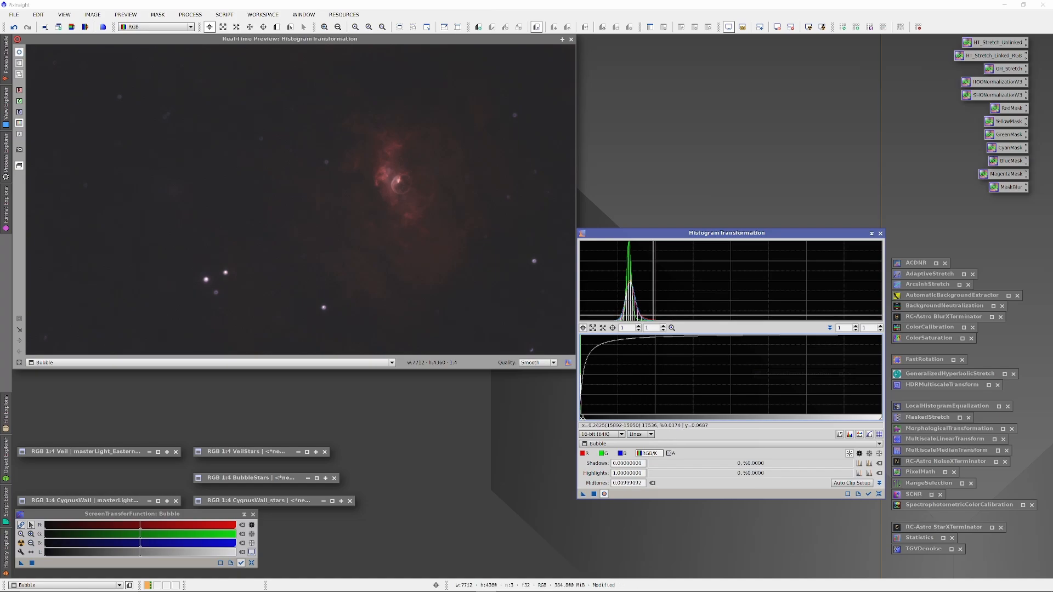
Step: Raise the Bubble histogram's shadows clipping to about 0.001 and reduce the midtones balance to about 0.005
{"action": "scroll", "coordinate": [629, 328], "scroll_direction": "up", "scroll_amount": 20}
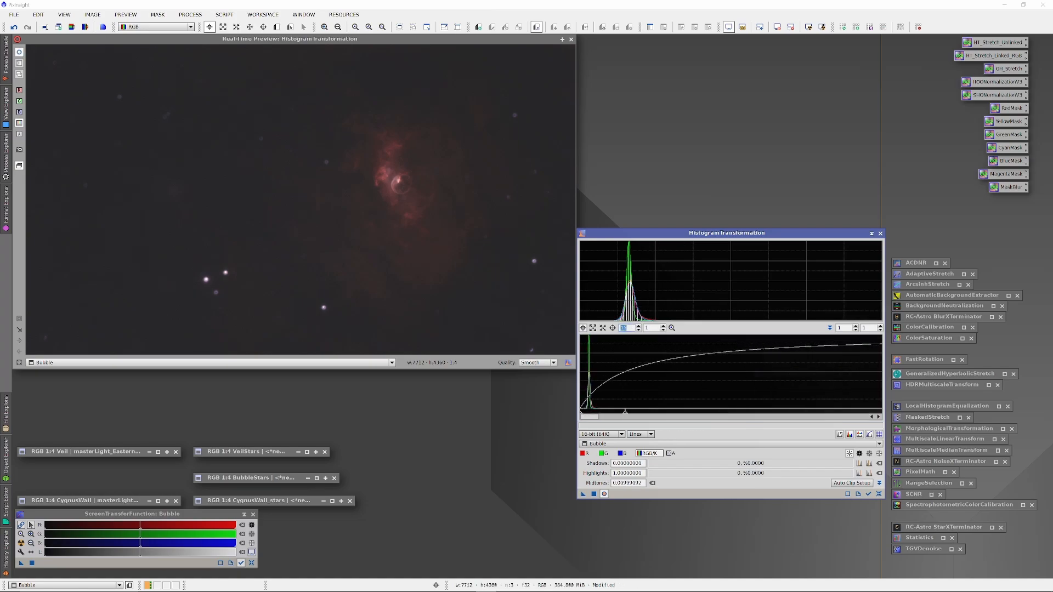
{"action": "scroll", "coordinate": [629, 328], "scroll_direction": "up", "scroll_amount": 17}
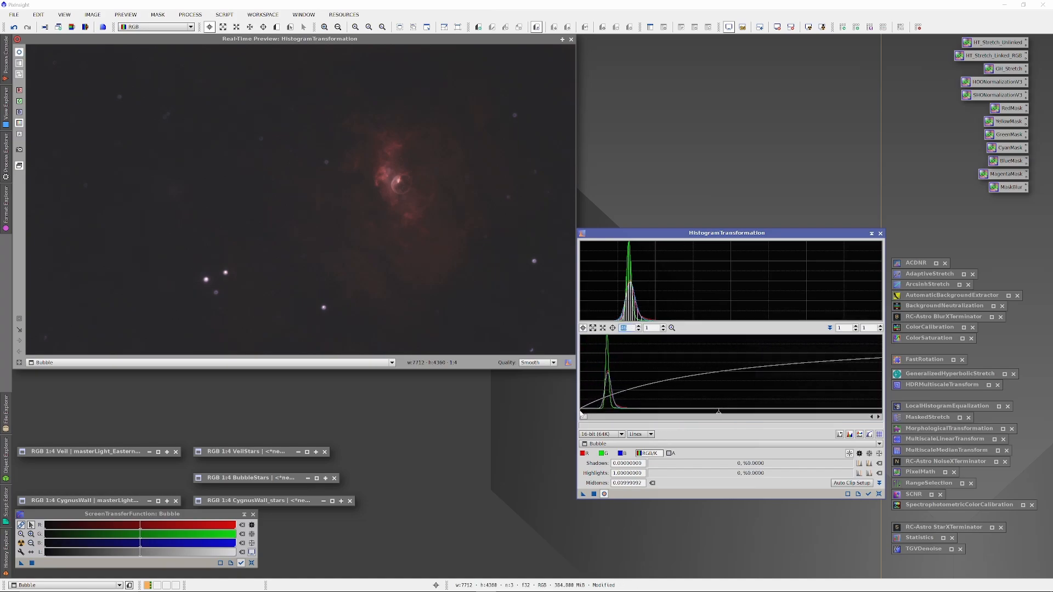
{"action": "left_click_drag", "start_coordinate": [580, 414], "coordinate": [594, 414]}
{"action": "left_click_drag", "start_coordinate": [733, 414], "coordinate": [666, 414]}
Step: Refine the Bubble stretch to shadows of about 0.0013 and midtones of about 0.003
{"action": "scroll", "coordinate": [626, 327], "scroll_direction": "up", "scroll_amount": 20}
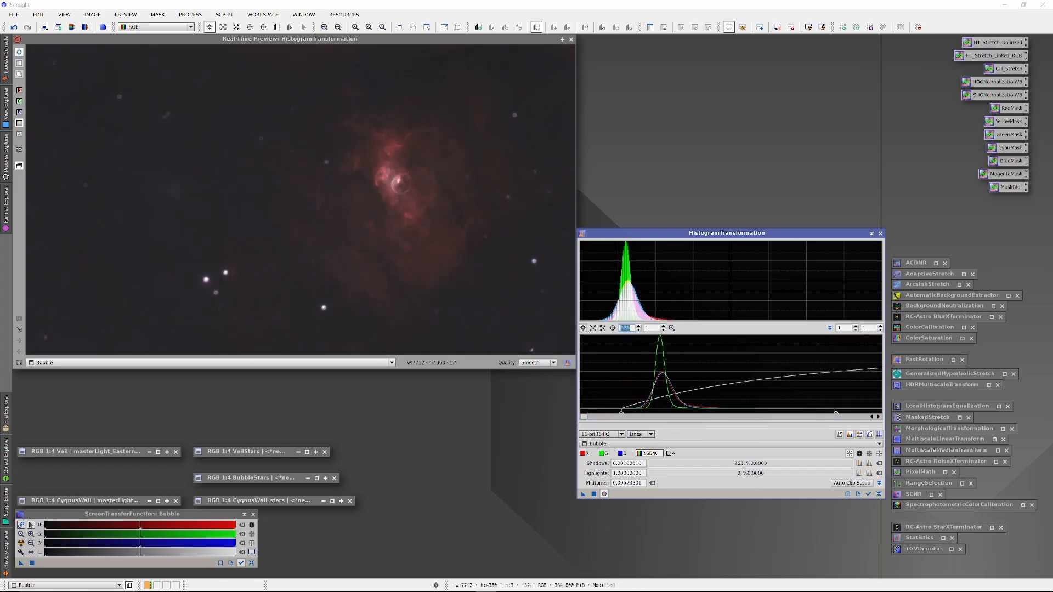
{"action": "left_click_drag", "start_coordinate": [862, 414], "coordinate": [775, 414]}
{"action": "left_click_drag", "start_coordinate": [626, 414], "coordinate": [638, 414]}
{"action": "left_click_drag", "start_coordinate": [788, 414], "coordinate": [773, 414]}
{"action": "scroll", "coordinate": [627, 328], "scroll_direction": "up", "scroll_amount": 20}
{"action": "scroll", "coordinate": [627, 327], "scroll_direction": "up", "scroll_amount": 20}
{"action": "left_click_drag", "start_coordinate": [678, 414], "coordinate": [680, 414]}
{"action": "left_click_drag", "start_coordinate": [584, 417], "coordinate": [584, 416]}
{"action": "left_click_drag", "start_coordinate": [758, 415], "coordinate": [759, 415]}
Step: Apply the histogram stretch to the Bubble image and collapse HistogramTransformation to the workspace
{"action": "left_click", "coordinate": [571, 38]}
{"action": "left_click_drag", "start_coordinate": [583, 494], "coordinate": [460, 303]}
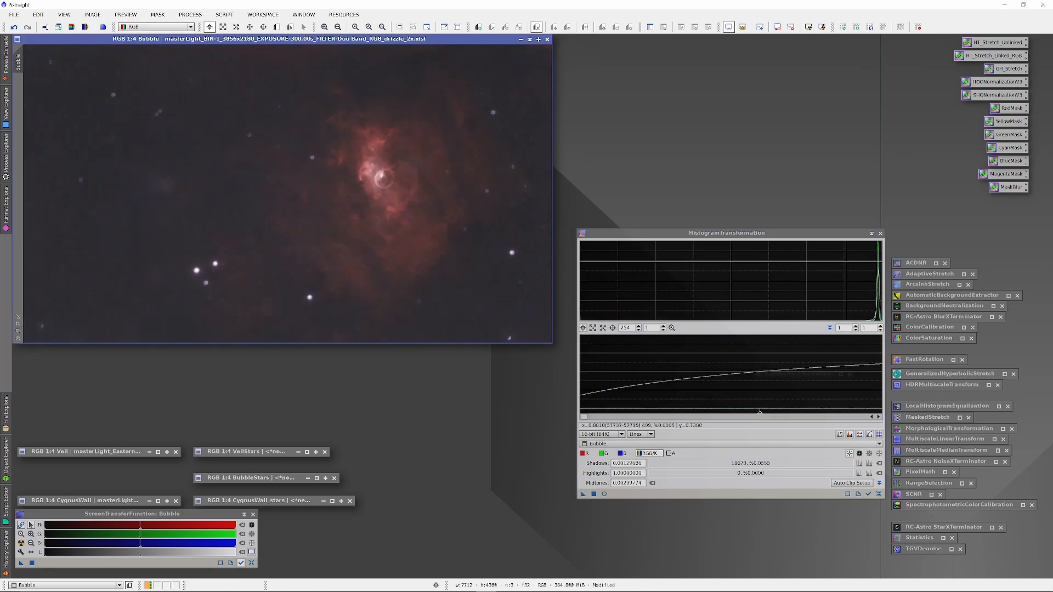
{"action": "left_click", "coordinate": [880, 233]}
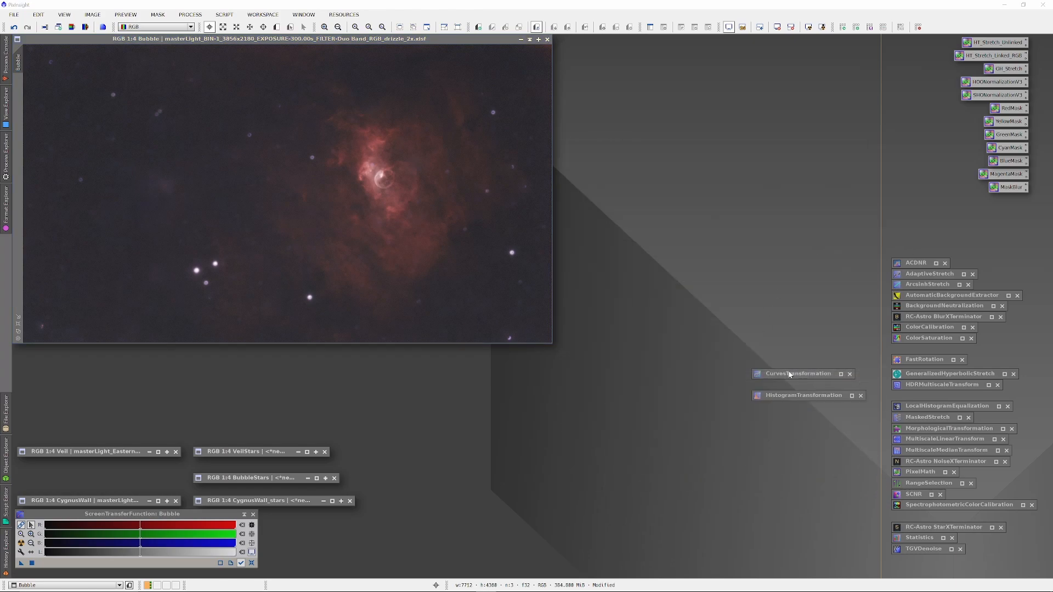
Step: Reopen CurvesTransformation with a real-time preview of the Bubble image and choose the lightness (L) curve
{"action": "double_click", "coordinate": [789, 374]}
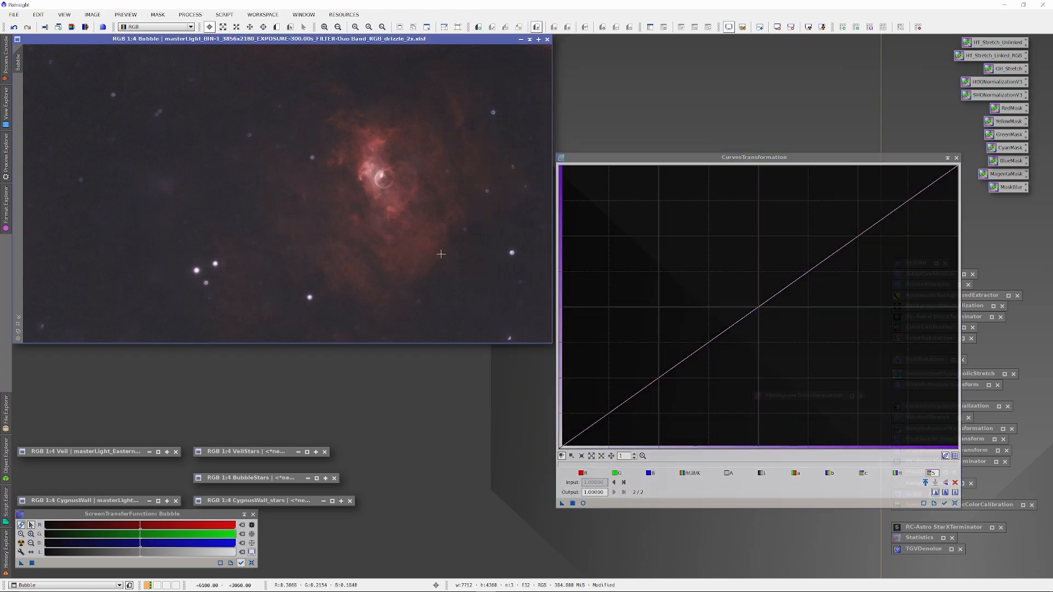
{"action": "left_click", "coordinate": [583, 504]}
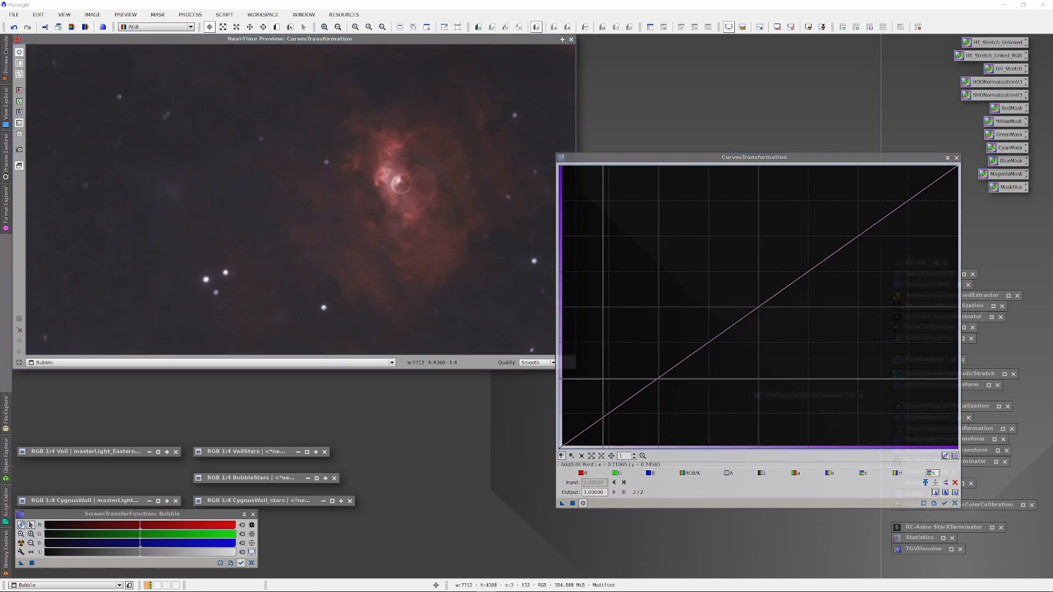
{"action": "left_click", "coordinate": [763, 474]}
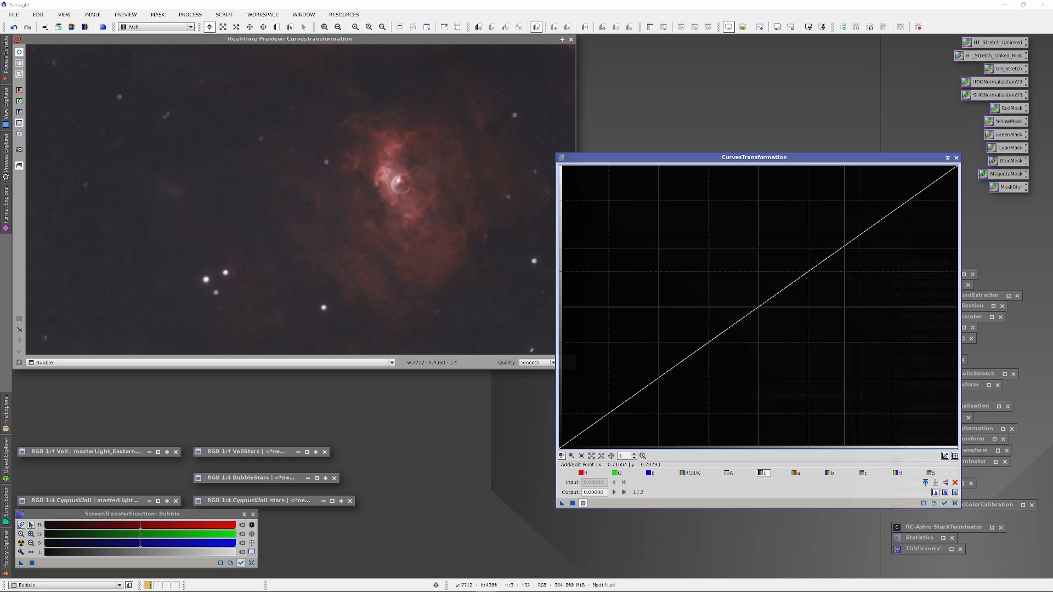
{"action": "left_click_drag", "start_coordinate": [828, 255], "coordinate": [791, 247]}
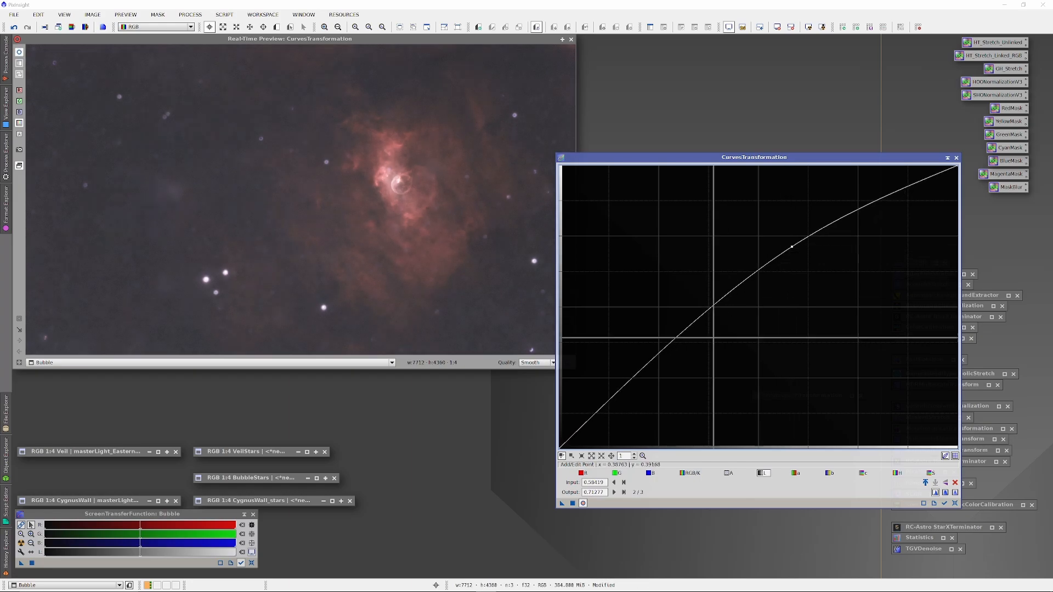
{"action": "left_click_drag", "start_coordinate": [612, 393], "coordinate": [621, 412]}
{"action": "key", "text": "Delete"}
{"action": "left_click_drag", "start_coordinate": [924, 189], "coordinate": [917, 182]}
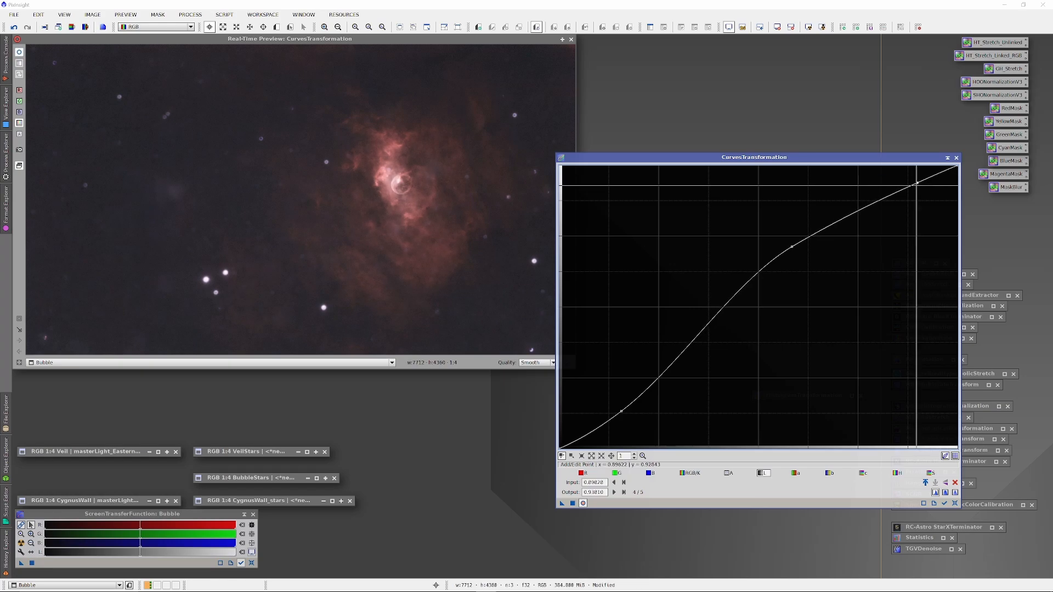
{"action": "left_click_drag", "start_coordinate": [699, 336], "coordinate": [690, 330]}
{"action": "left_click_drag", "start_coordinate": [790, 246], "coordinate": [788, 244]}
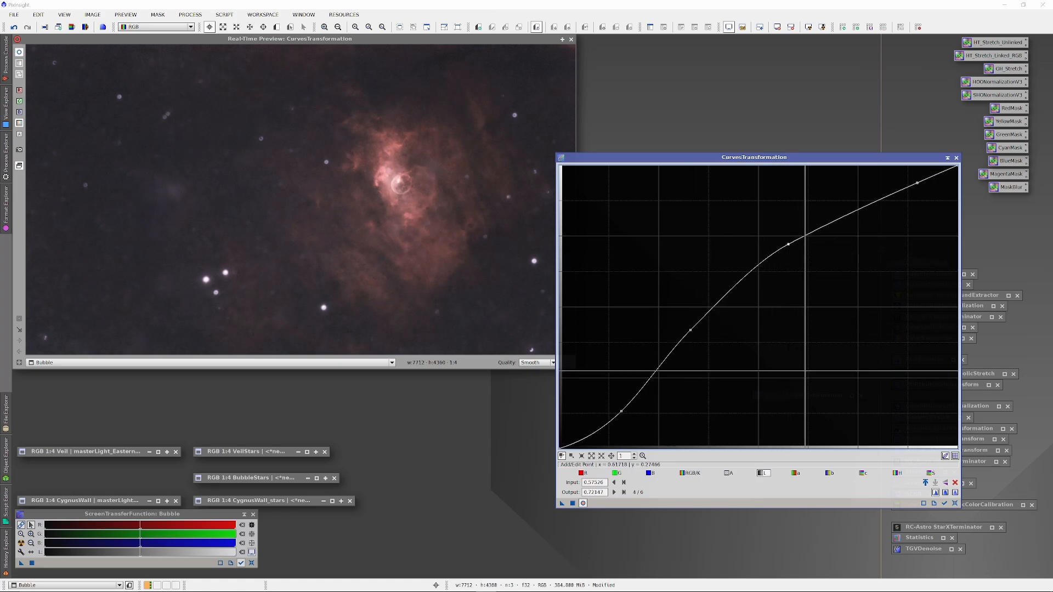
{"action": "left_click", "coordinate": [955, 503]}
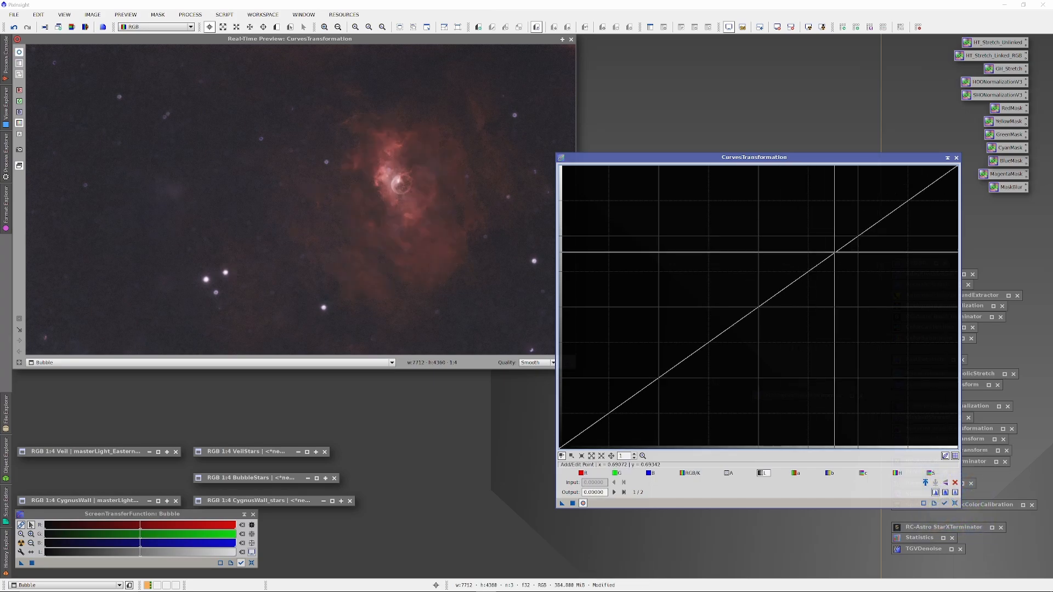
Step: Shape a lightness S-curve with input/output points at about 0.24/0.20, 0.62/0.79 and 0.92/0.92, and compare the preview with the original
{"action": "left_click_drag", "start_coordinate": [834, 251], "coordinate": [810, 225]}
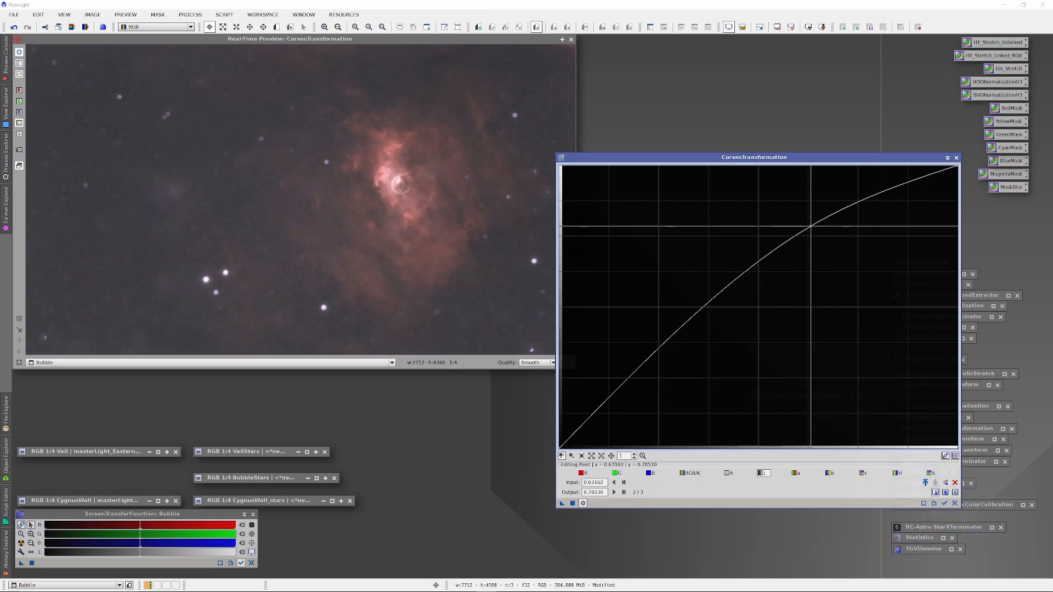
{"action": "left_click_drag", "start_coordinate": [632, 372], "coordinate": [656, 393]}
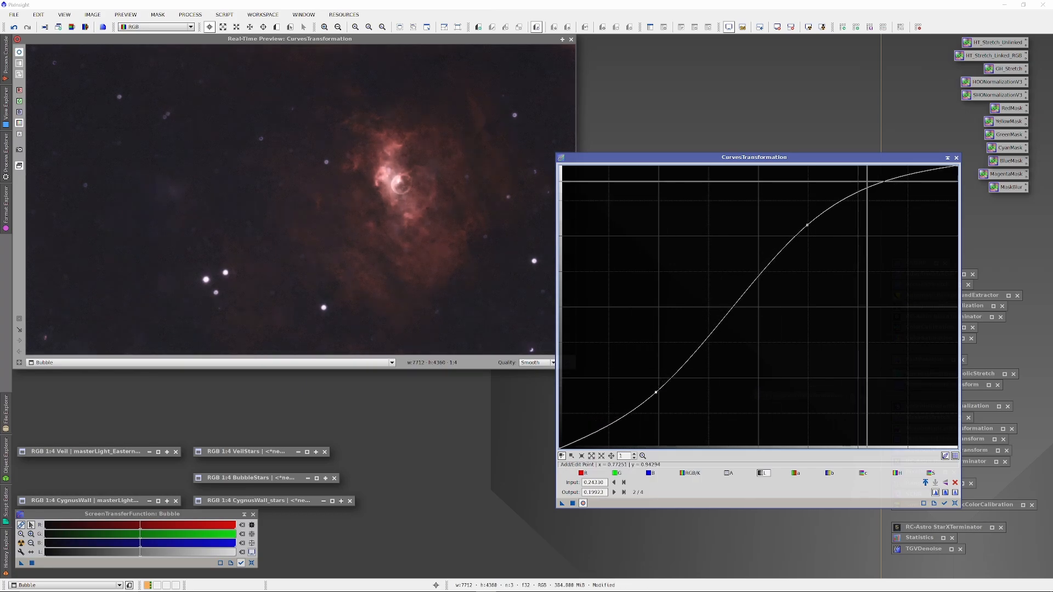
{"action": "left_click", "coordinate": [896, 180]}
{"action": "left_click_drag", "start_coordinate": [895, 180], "coordinate": [924, 188]}
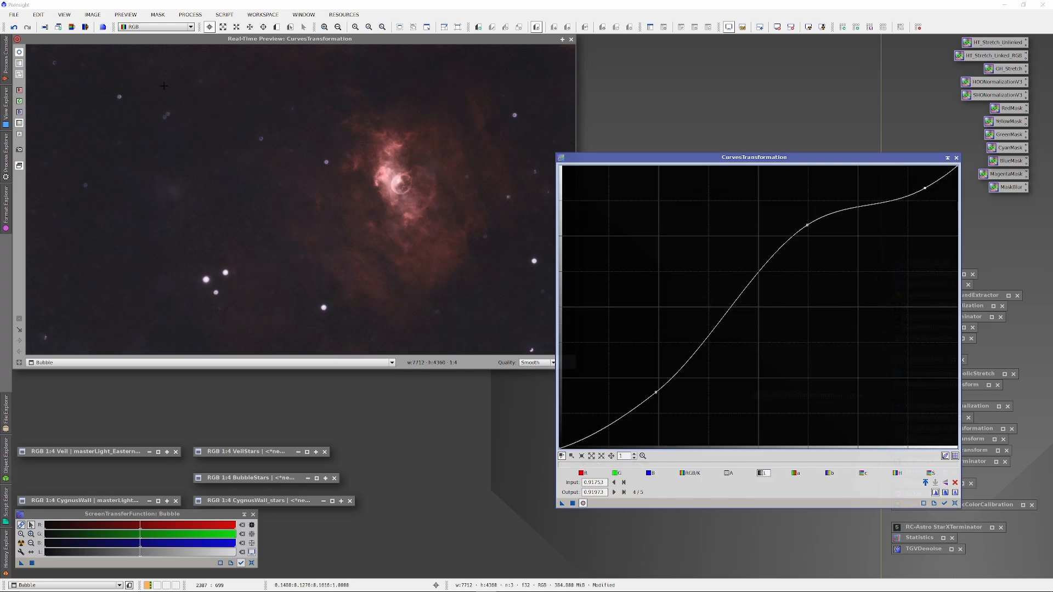
{"action": "left_click", "coordinate": [19, 53]}
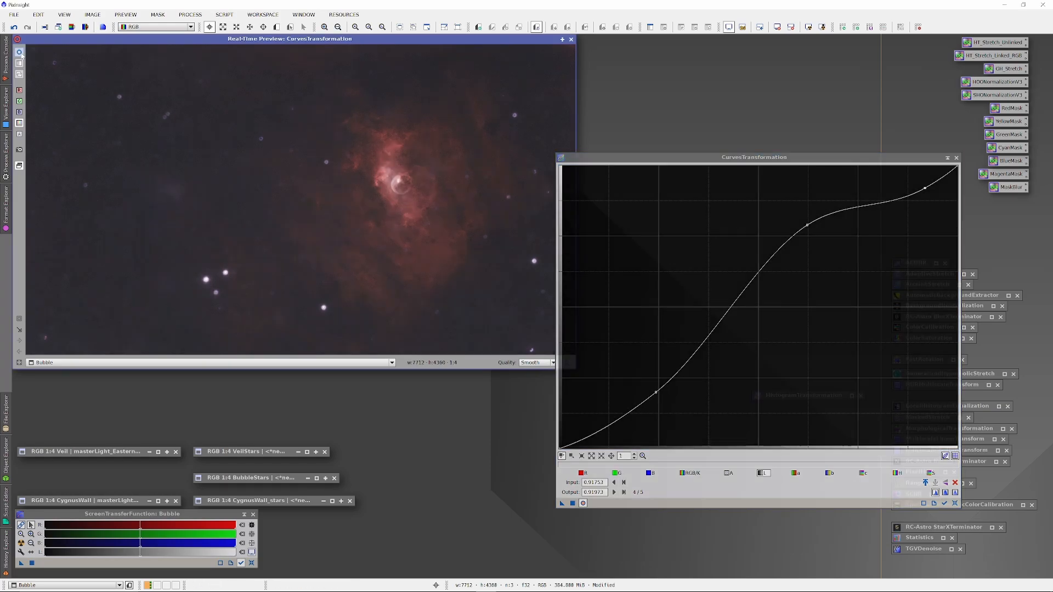
{"action": "left_click", "coordinate": [20, 53]}
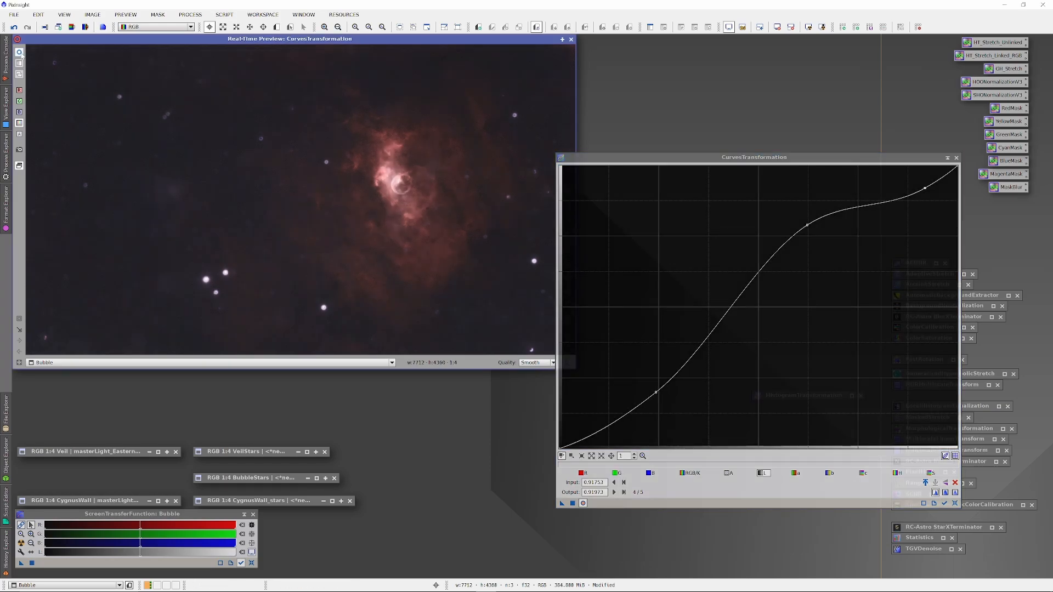
Step: Close the real-time preview and apply the lightness curve to the Bubble image
{"action": "left_click", "coordinate": [570, 39]}
{"action": "left_click_drag", "start_coordinate": [561, 504], "coordinate": [545, 485]}
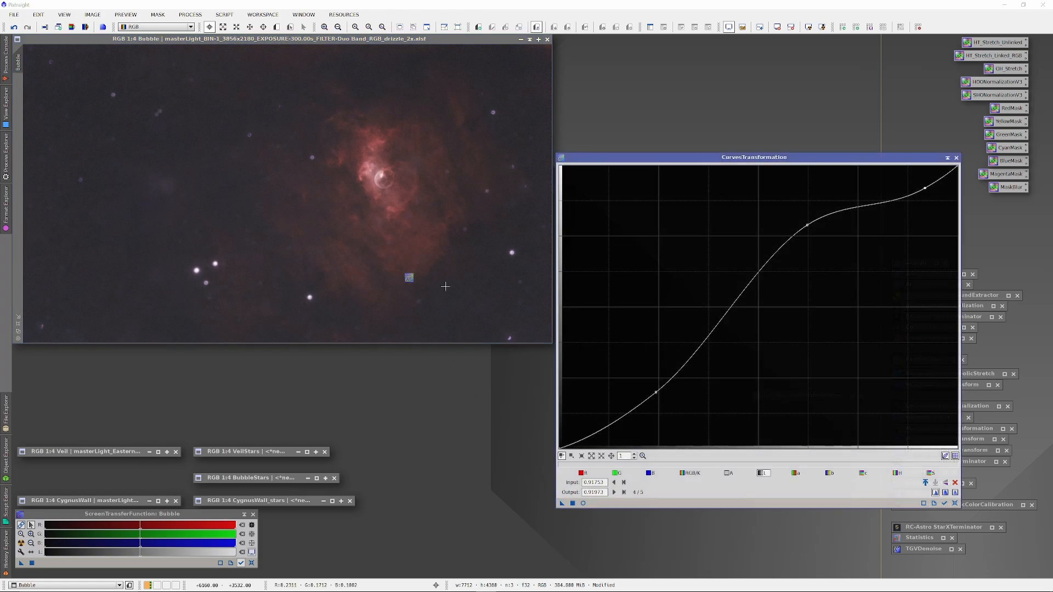
{"action": "left_click_drag", "start_coordinate": [409, 277], "coordinate": [409, 278]}
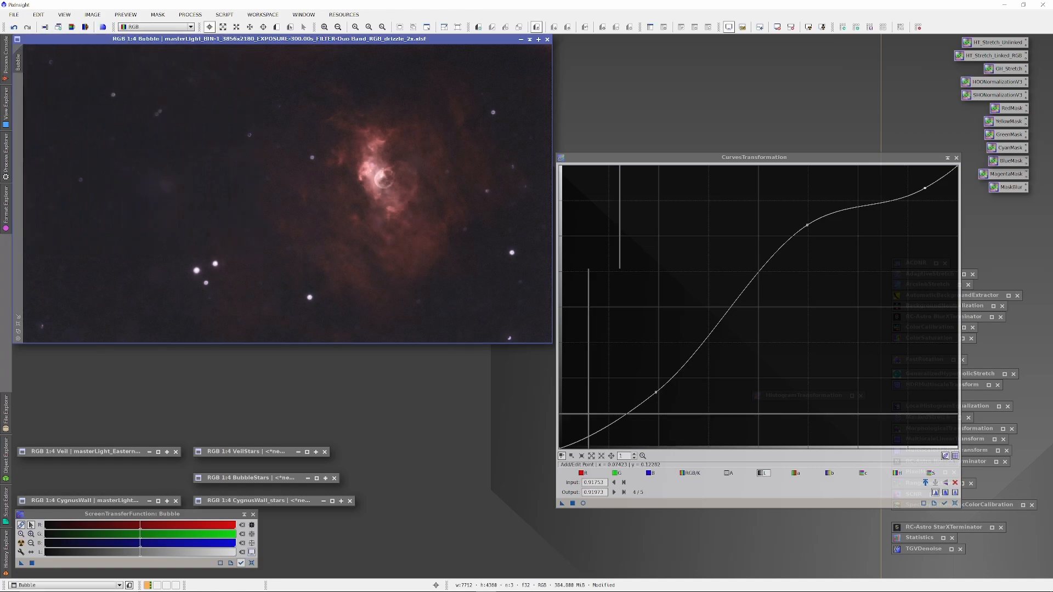
Step: Reset CurvesTransformation, preview the Bubble image in real time, and raise the saturation curve with a single point at about 0.63/0.67
{"action": "left_click", "coordinate": [954, 503]}
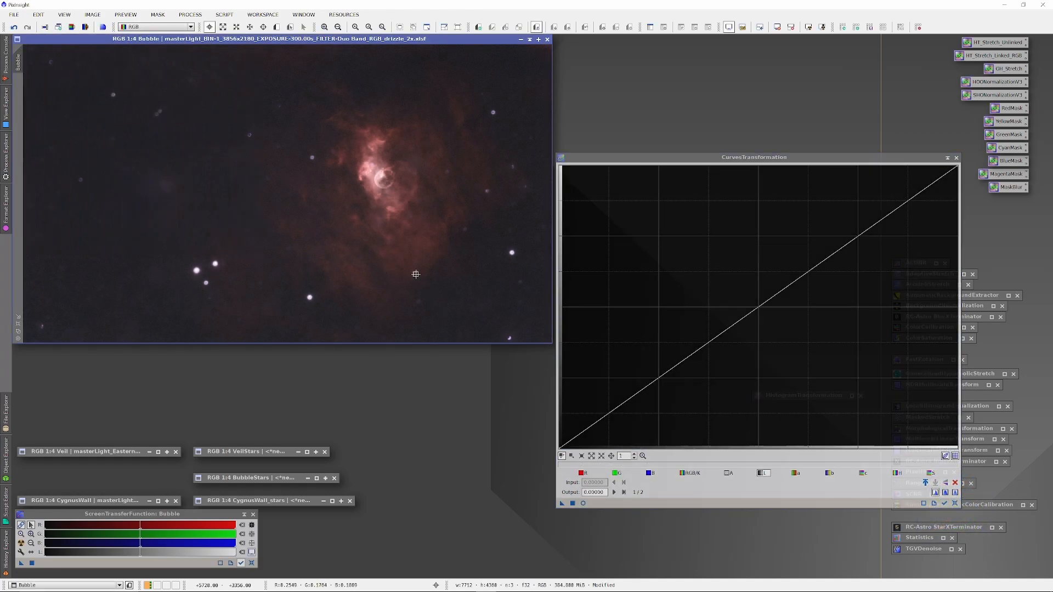
{"action": "left_click", "coordinate": [582, 503]}
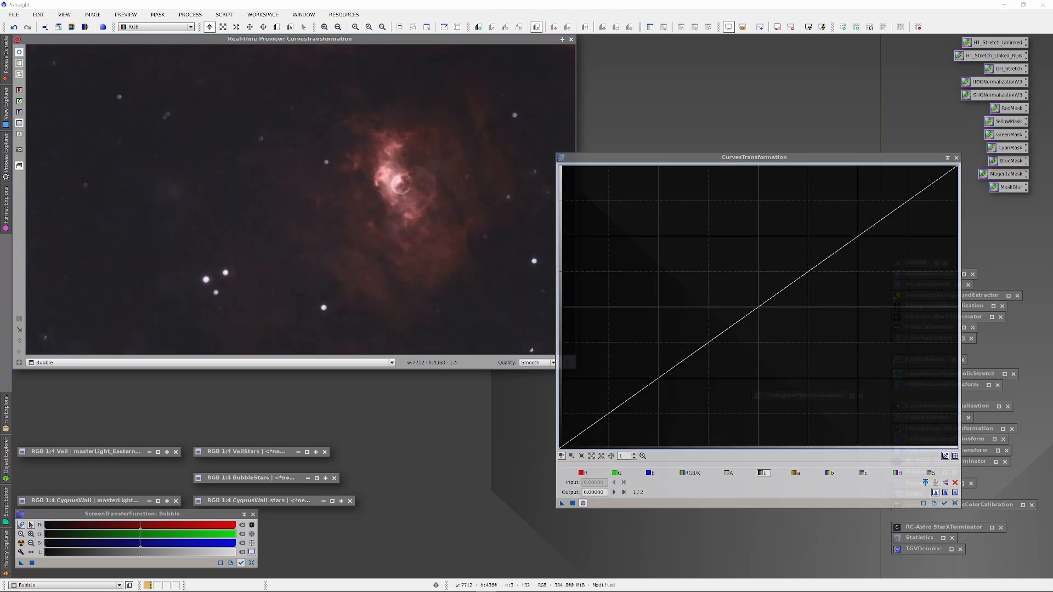
{"action": "left_click", "coordinate": [932, 474]}
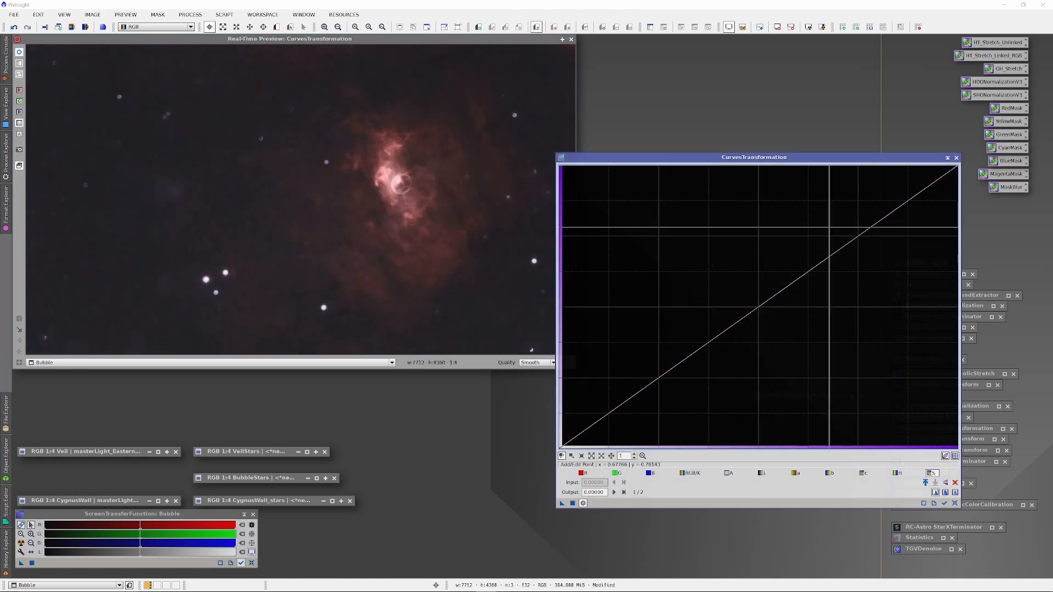
{"action": "left_click", "coordinate": [812, 258]}
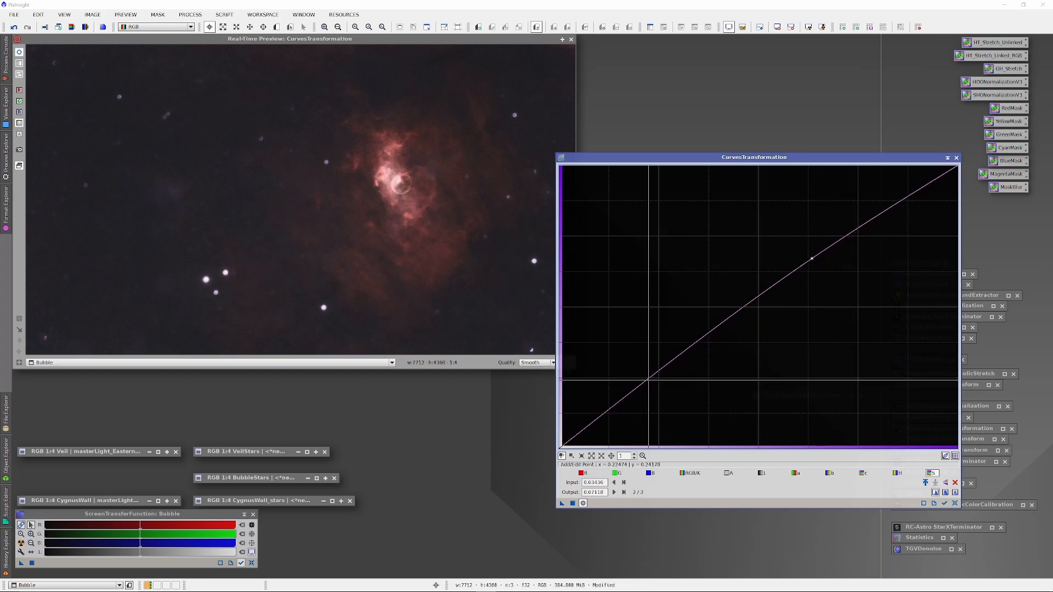
{"action": "left_click", "coordinate": [659, 388]}
{"action": "mouse_move", "coordinate": [659, 388]}
{"action": "left_mouse_down"}
{"action": "mouse_move", "coordinate": [650, 375]}
{"action": "mouse_move", "coordinate": [660, 390]}
{"action": "left_mouse_up"}
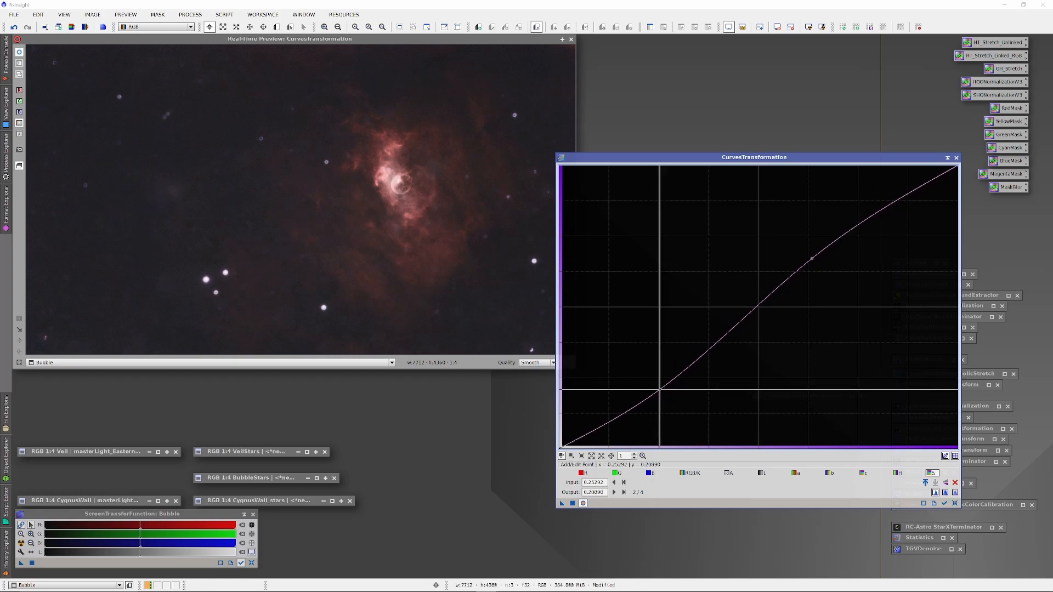
{"action": "left_click", "coordinate": [660, 390], "text": "ctrl"}
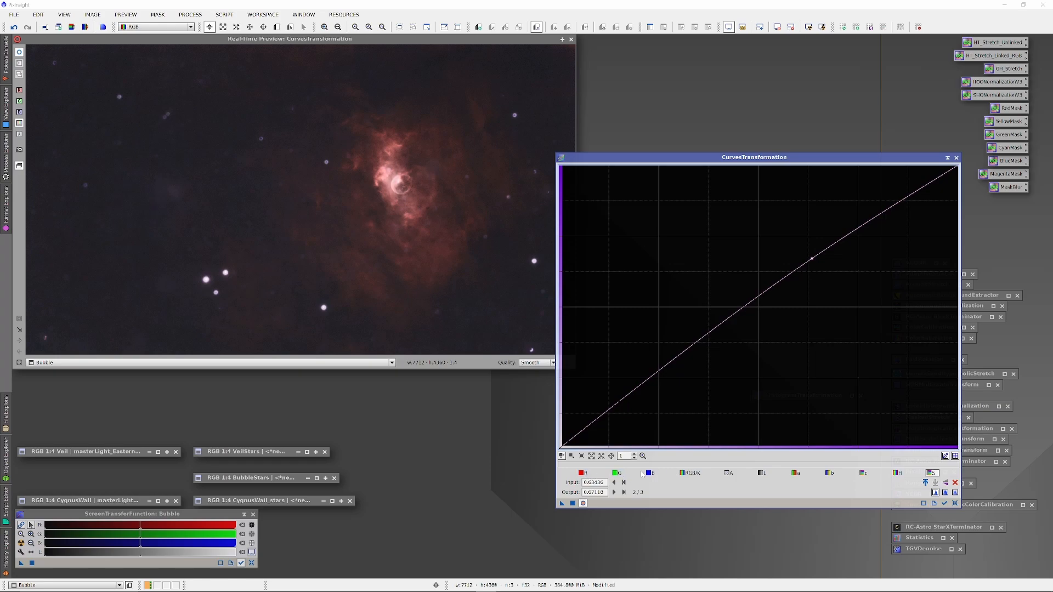
Step: Shape a gentle green-channel S-curve, raising the highlights slightly and lowering the shadows with a point at about 0.34/0.32
{"action": "left_click", "coordinate": [618, 473]}
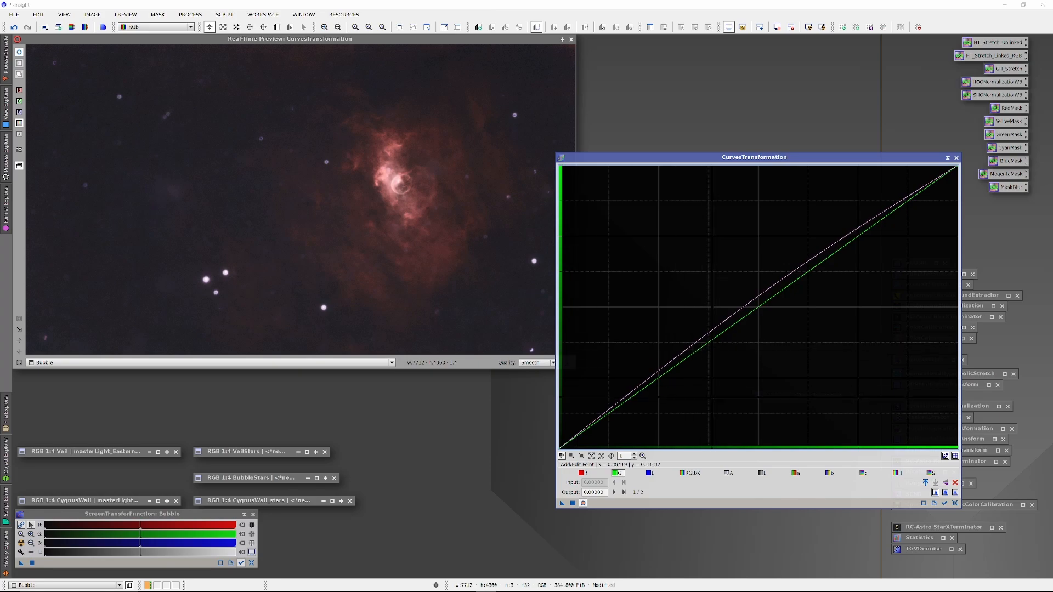
{"action": "left_click_drag", "start_coordinate": [862, 239], "coordinate": [846, 230]}
{"action": "left_click_drag", "start_coordinate": [680, 364], "coordinate": [693, 358]}
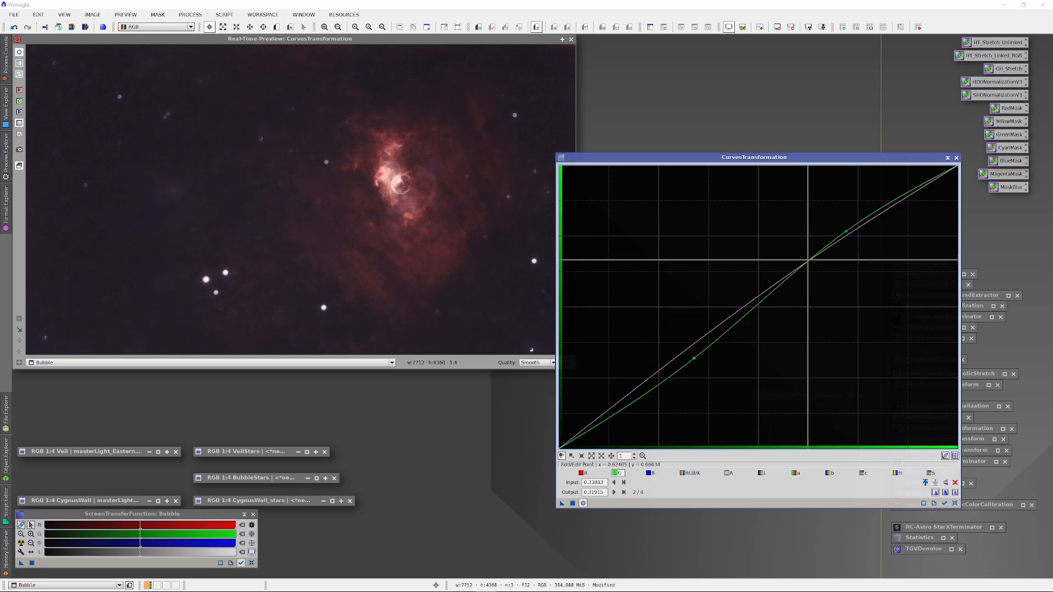
Step: Shape the red curve with points at about 0.74/0.76 and 0.24/0.20, and lower the blue curve to about 0.23/0.21
{"action": "left_click", "coordinate": [584, 473]}
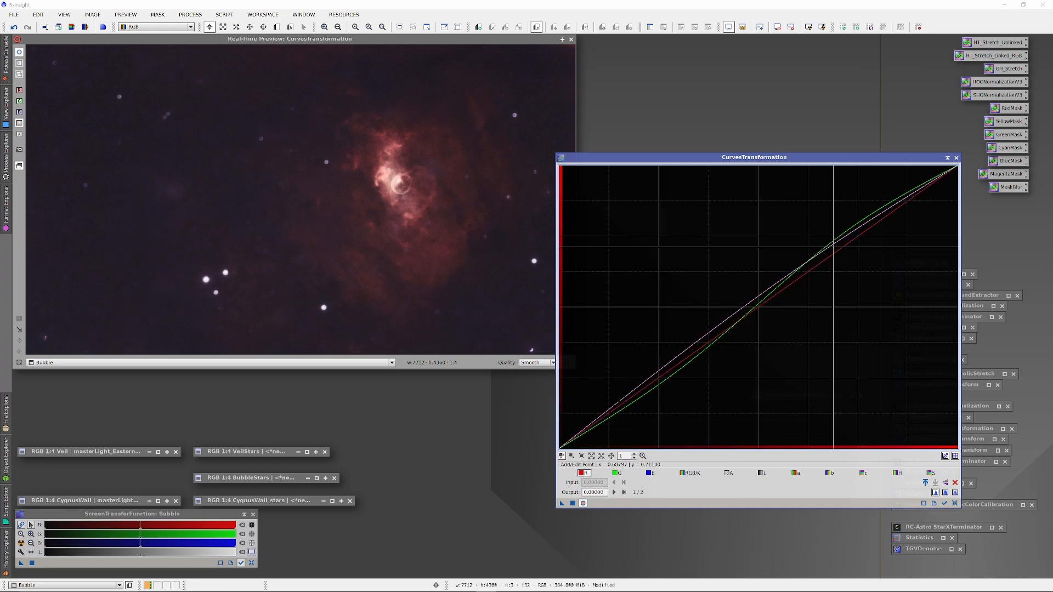
{"action": "left_click_drag", "start_coordinate": [858, 236], "coordinate": [854, 237]}
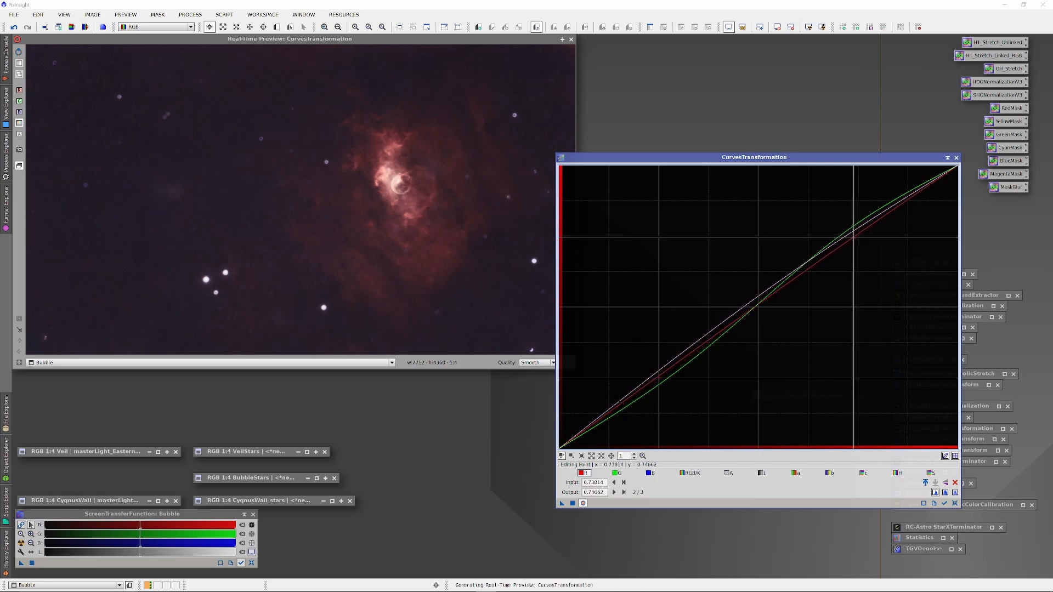
{"action": "left_click", "coordinate": [854, 237], "text": "ctrl"}
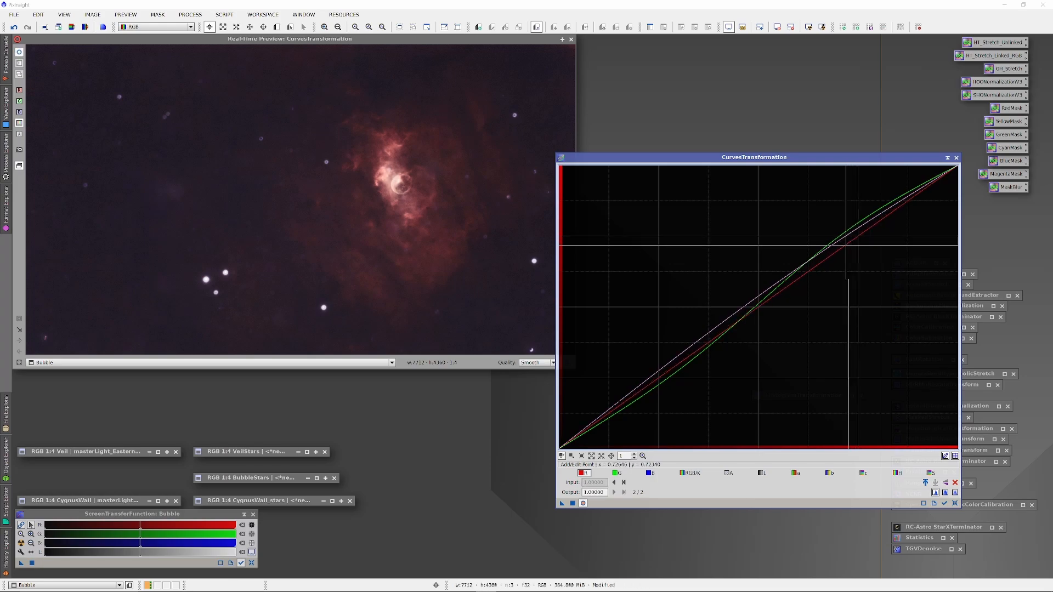
{"action": "left_click", "coordinate": [854, 234]}
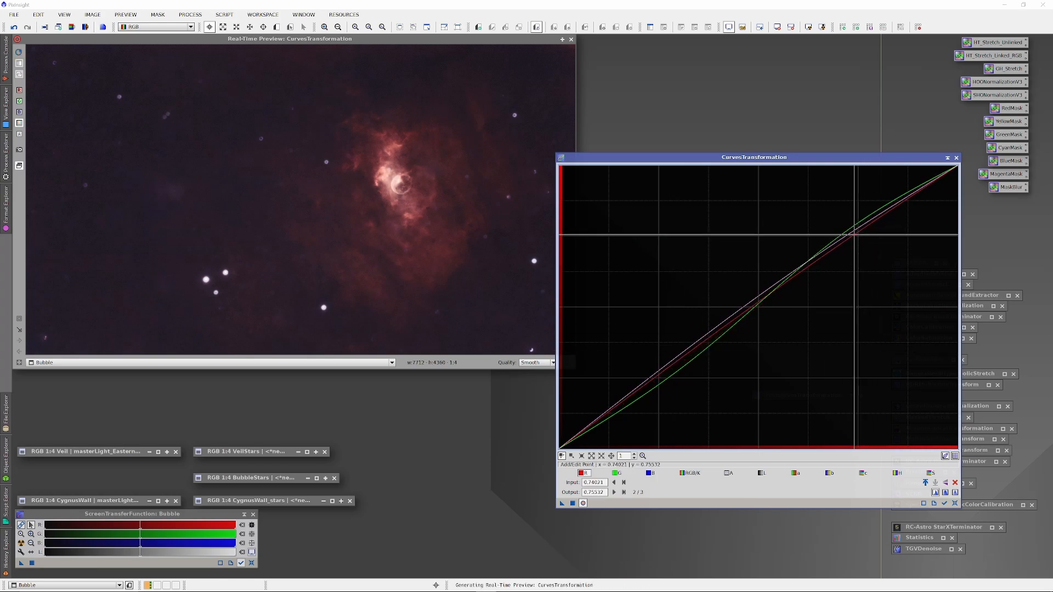
{"action": "left_click_drag", "start_coordinate": [650, 382], "coordinate": [656, 391]}
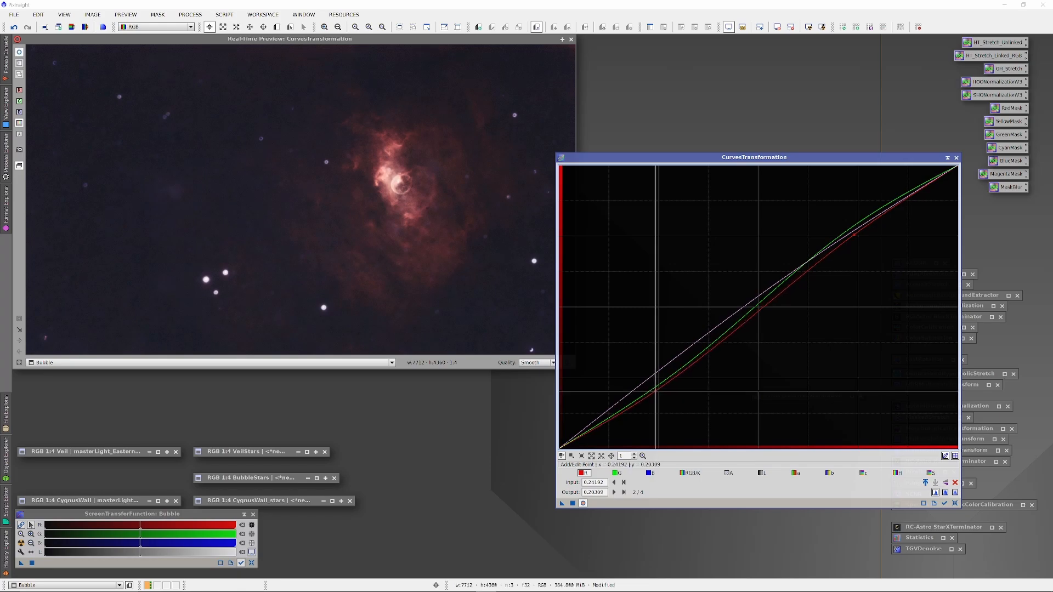
{"action": "left_click", "coordinate": [650, 472]}
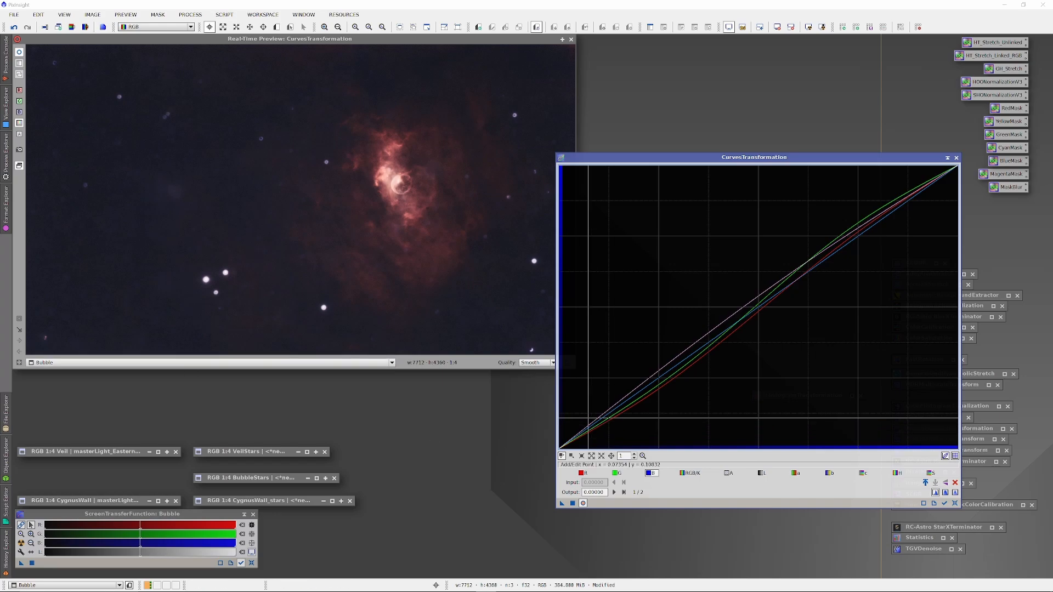
{"action": "left_click_drag", "start_coordinate": [648, 386], "coordinate": [652, 390]}
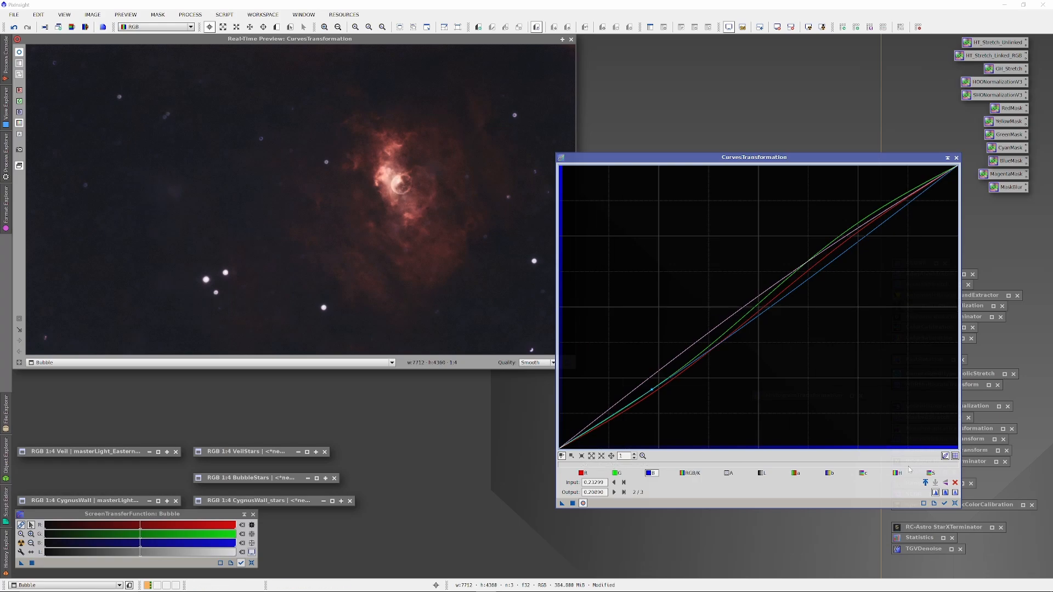
Step: Shape the lightness curve with points at about 0.83/0.80, 0.51/0.50 and 0.19/0.18, and apply all curves to the Bubble image
{"action": "left_click", "coordinate": [764, 474]}
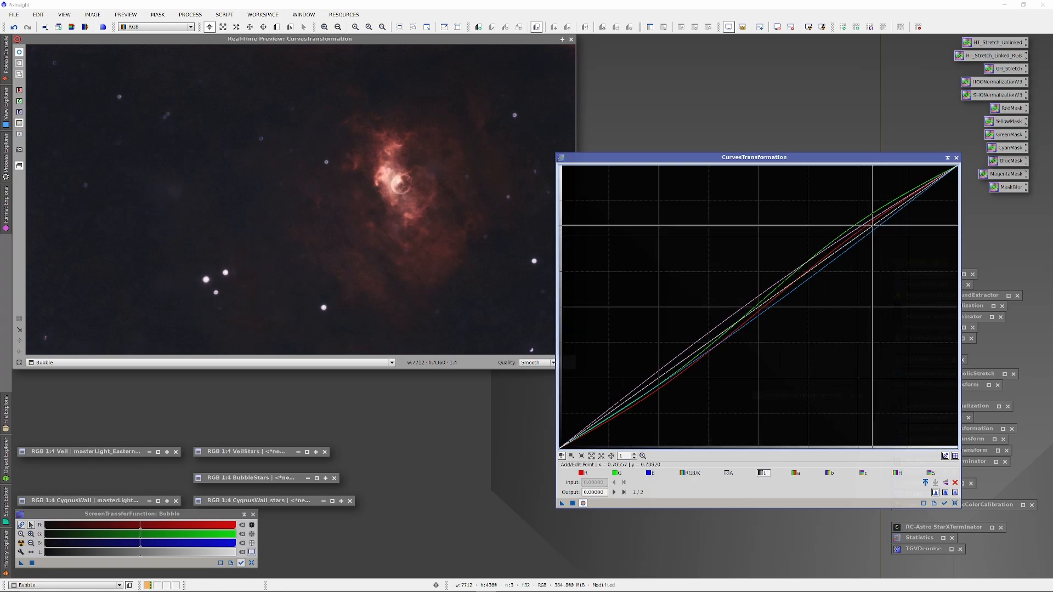
{"action": "left_click_drag", "start_coordinate": [880, 219], "coordinate": [890, 223]}
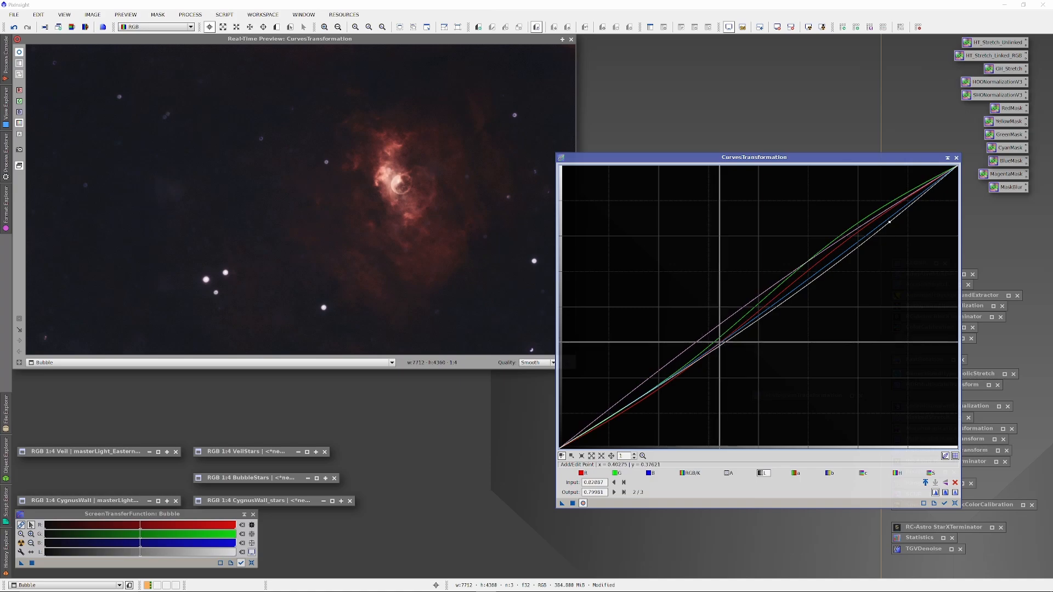
{"action": "left_click", "coordinate": [718, 341]}
{"action": "left_click_drag", "start_coordinate": [718, 341], "coordinate": [762, 308]}
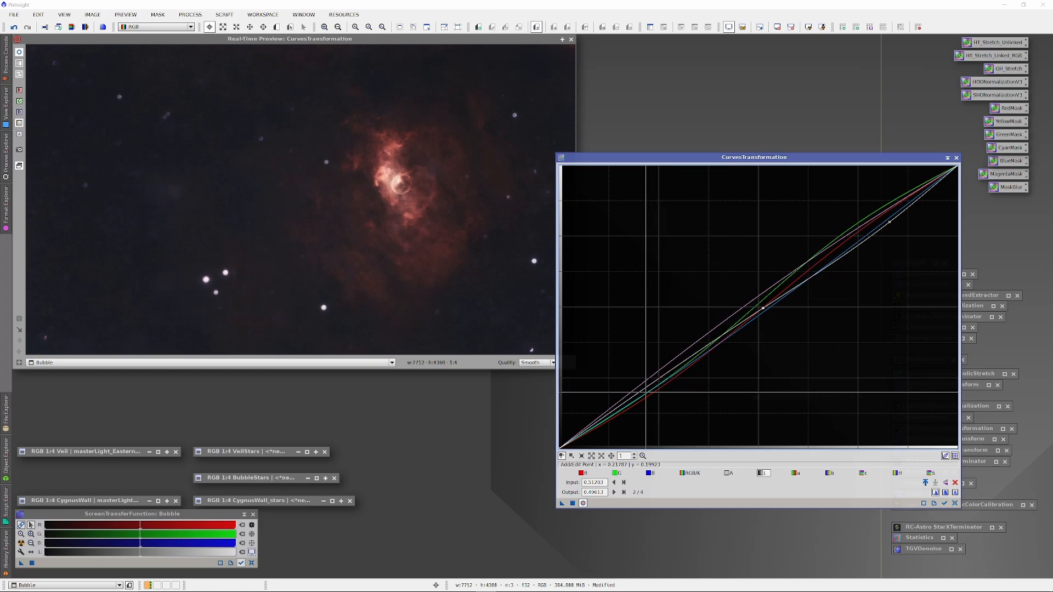
{"action": "left_click", "coordinate": [633, 395]}
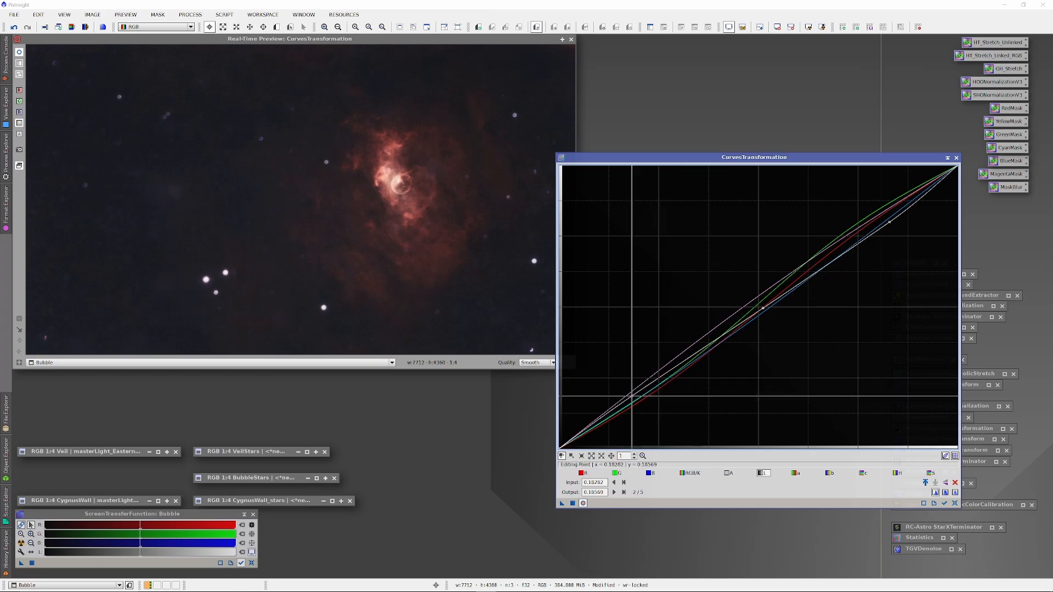
{"action": "left_click_drag", "start_coordinate": [633, 395], "coordinate": [636, 398]}
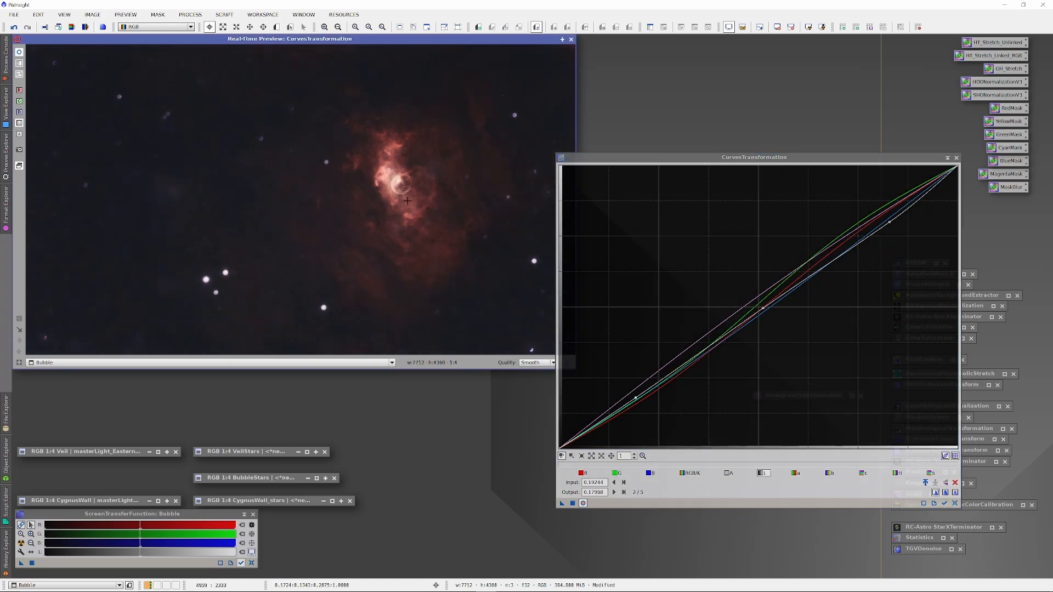
{"action": "left_click", "coordinate": [571, 40]}
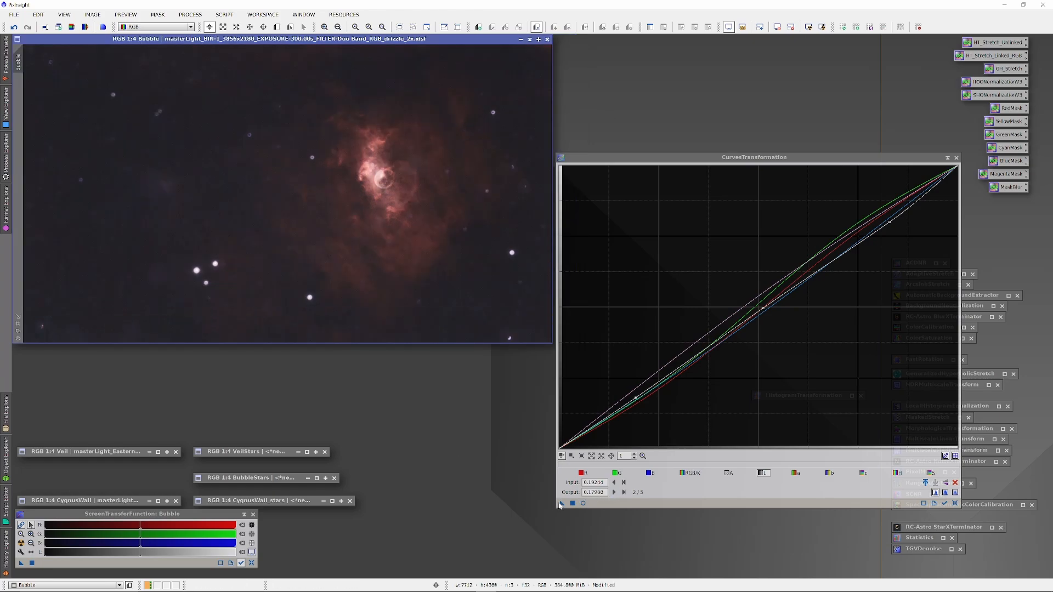
{"action": "left_click_drag", "start_coordinate": [561, 503], "coordinate": [431, 316]}
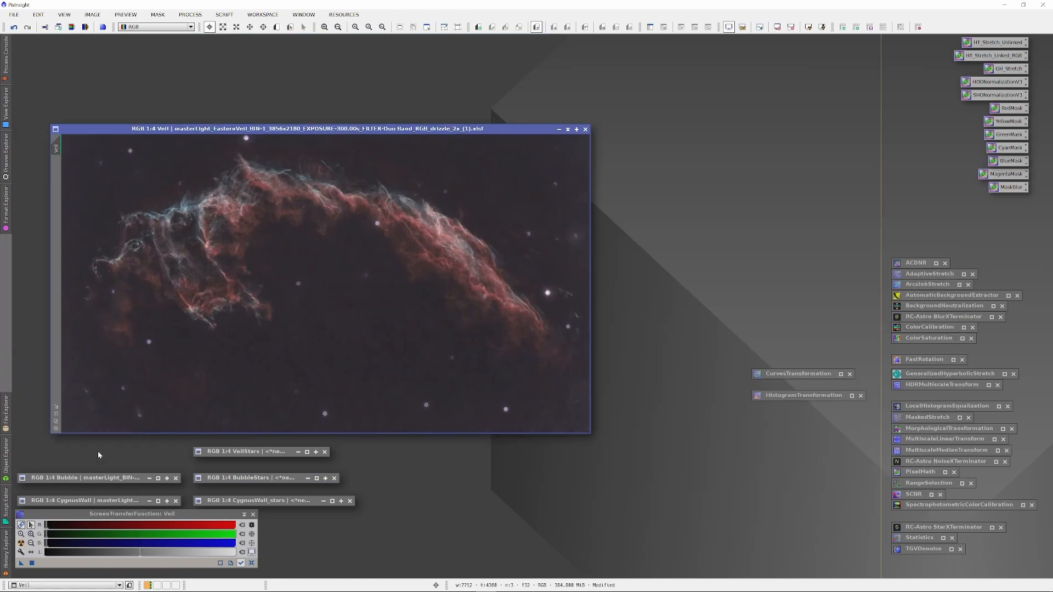
Step: Reset the Veil image's screen stretch and open a real-time HistogramTransformation preview with Veil as the histogram view
{"action": "left_click_drag", "start_coordinate": [414, 130], "coordinate": [391, 111]}
{"action": "left_click", "coordinate": [252, 562]}
{"action": "left_click", "coordinate": [604, 493]}
{"action": "left_click", "coordinate": [634, 444]}
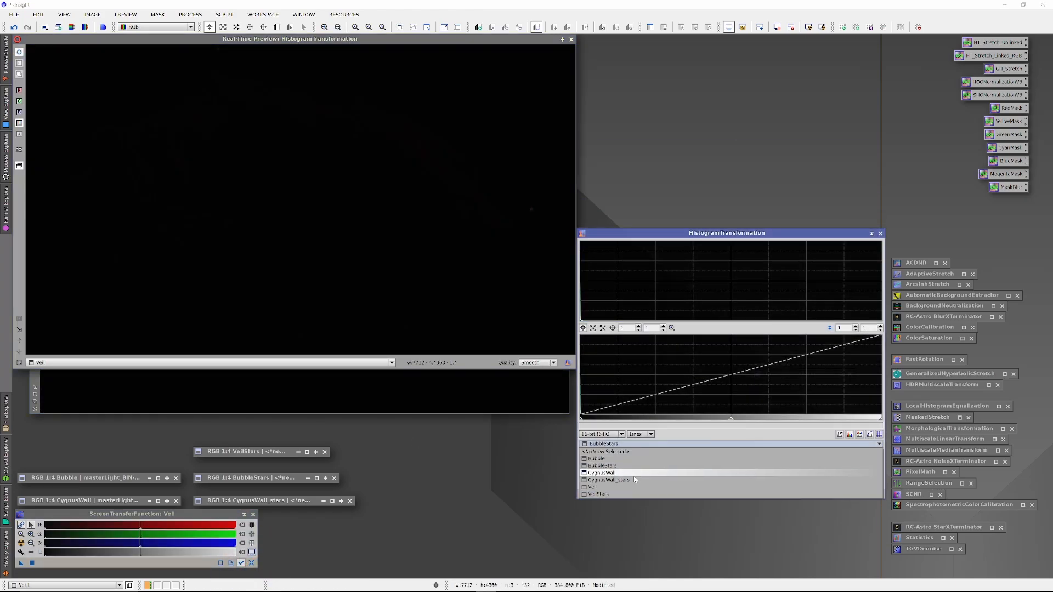
{"action": "left_click", "coordinate": [634, 486]}
Step: Stretch the Veil histogram with midtones at about 0.0119 and shadows at about 0.0066
{"action": "left_click_drag", "start_coordinate": [730, 421], "coordinate": [590, 421]}
{"action": "scroll", "coordinate": [623, 328], "scroll_direction": "up", "scroll_amount": 10}
{"action": "scroll", "coordinate": [623, 328], "scroll_direction": "up", "scroll_amount": 14}
{"action": "left_click_drag", "start_coordinate": [813, 413], "coordinate": [719, 413]}
{"action": "left_click_drag", "start_coordinate": [581, 414], "coordinate": [629, 413]}
{"action": "left_click_drag", "start_coordinate": [767, 413], "coordinate": [719, 413]}
{"action": "scroll", "coordinate": [623, 328], "scroll_direction": "up", "scroll_amount": 20}
{"action": "scroll", "coordinate": [623, 328], "scroll_direction": "up", "scroll_amount": 20}
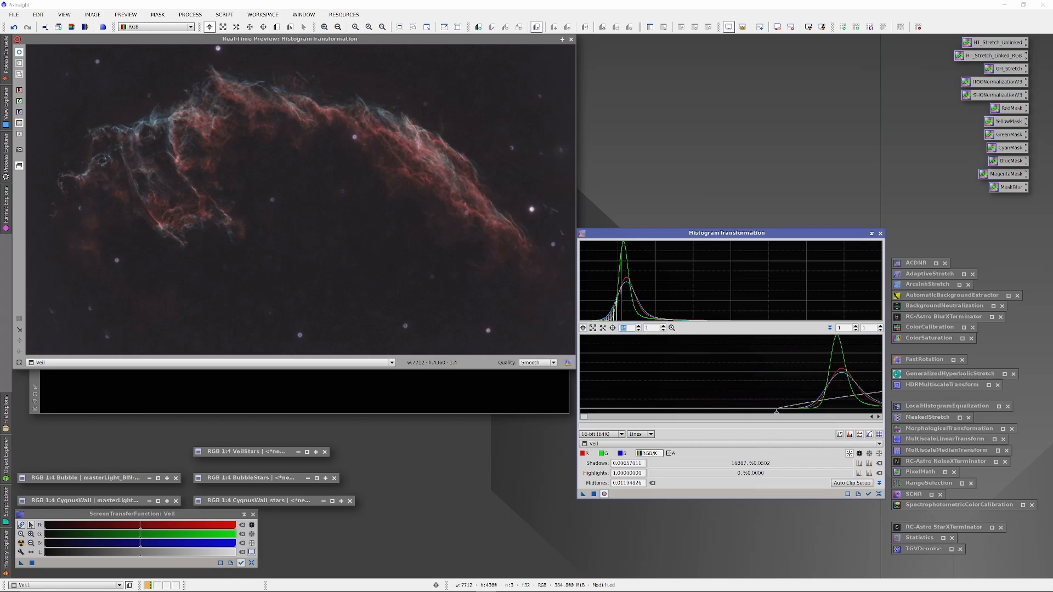
Step: Refine the Veil stretch to shadows at about 0.0071 and midtones at about 0.0113
{"action": "left_click_drag", "start_coordinate": [583, 417], "coordinate": [585, 417]}
{"action": "mouse_move", "coordinate": [605, 414]}
{"action": "left_mouse_down"}
{"action": "mouse_move", "coordinate": [622, 414]}
{"action": "mouse_move", "coordinate": [587, 417]}
{"action": "left_mouse_up"}
{"action": "scroll", "coordinate": [623, 328], "scroll_direction": "up", "scroll_amount": 20}
{"action": "left_click_drag", "start_coordinate": [790, 412], "coordinate": [757, 414]}
{"action": "left_click_drag", "start_coordinate": [587, 417], "coordinate": [587, 416]}
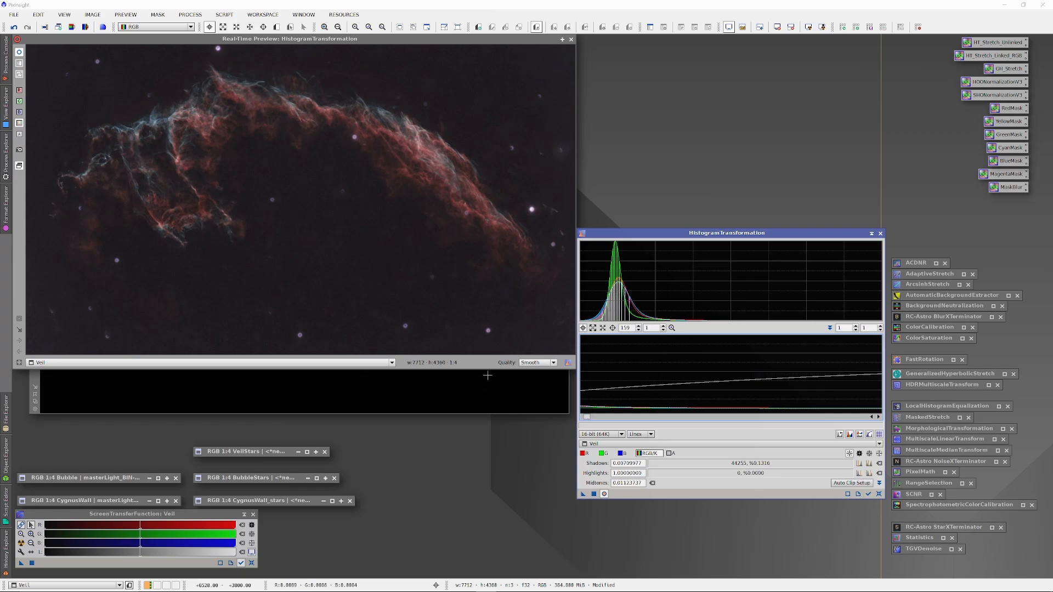
Step: Close the real-time preview, apply the histogram stretch to the Veil image, and collapse HistogramTransformation
{"action": "left_click", "coordinate": [570, 39]}
{"action": "left_click_drag", "start_coordinate": [583, 494], "coordinate": [490, 363]}
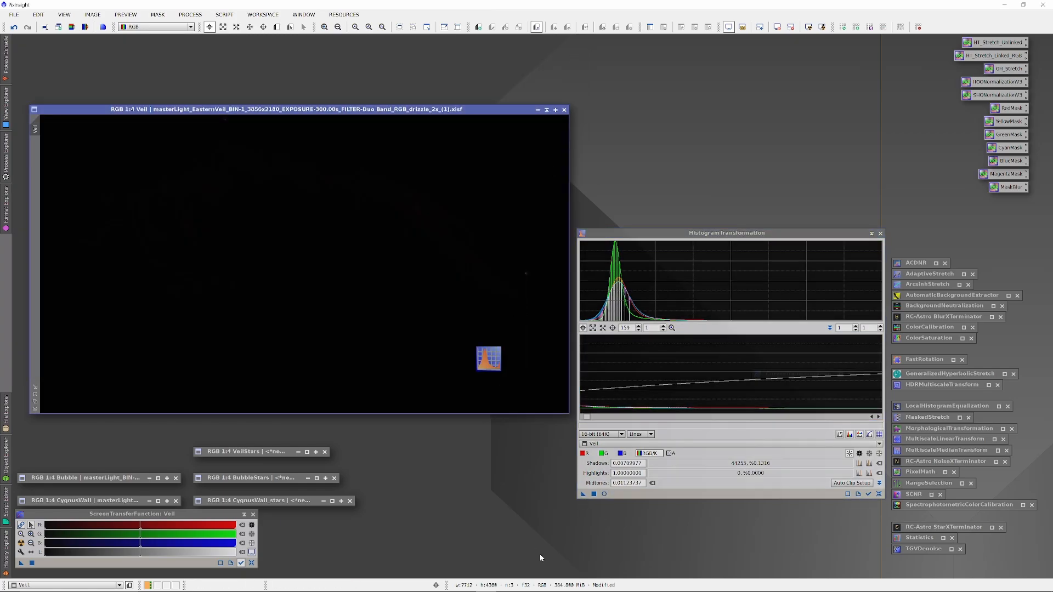
{"action": "left_click", "coordinate": [871, 233]}
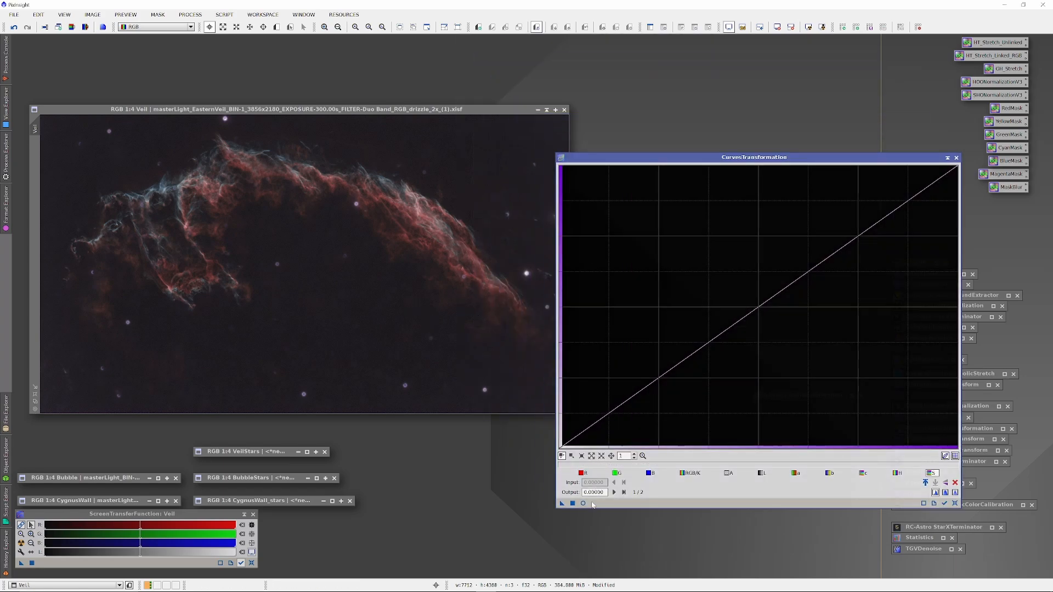
Step: Open a real-time CurvesTransformation preview of the Veil image and choose the lightness (L) curve
{"action": "left_click", "coordinate": [582, 503]}
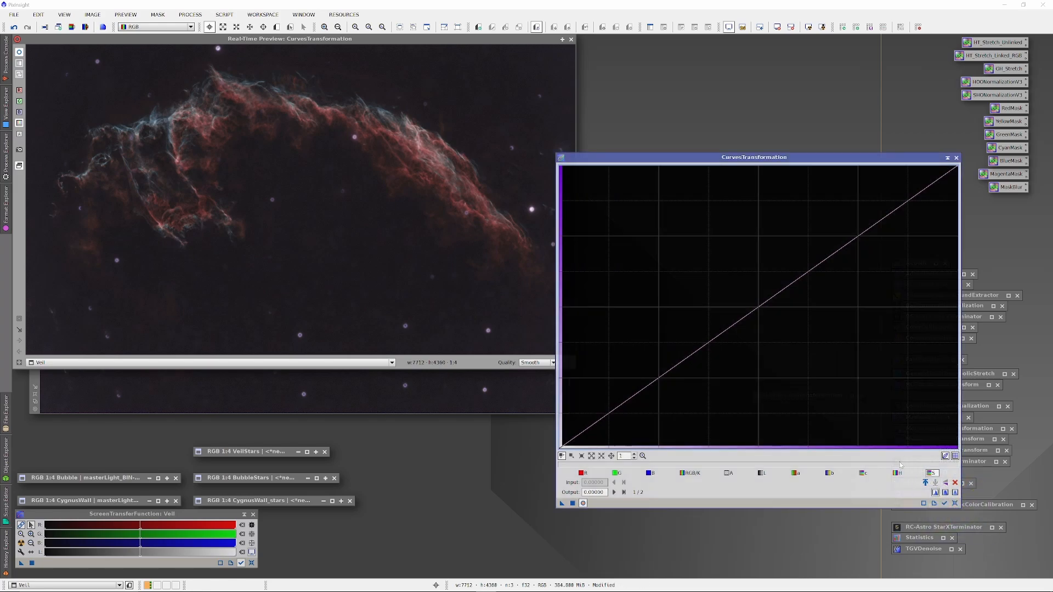
{"action": "left_click", "coordinate": [764, 473]}
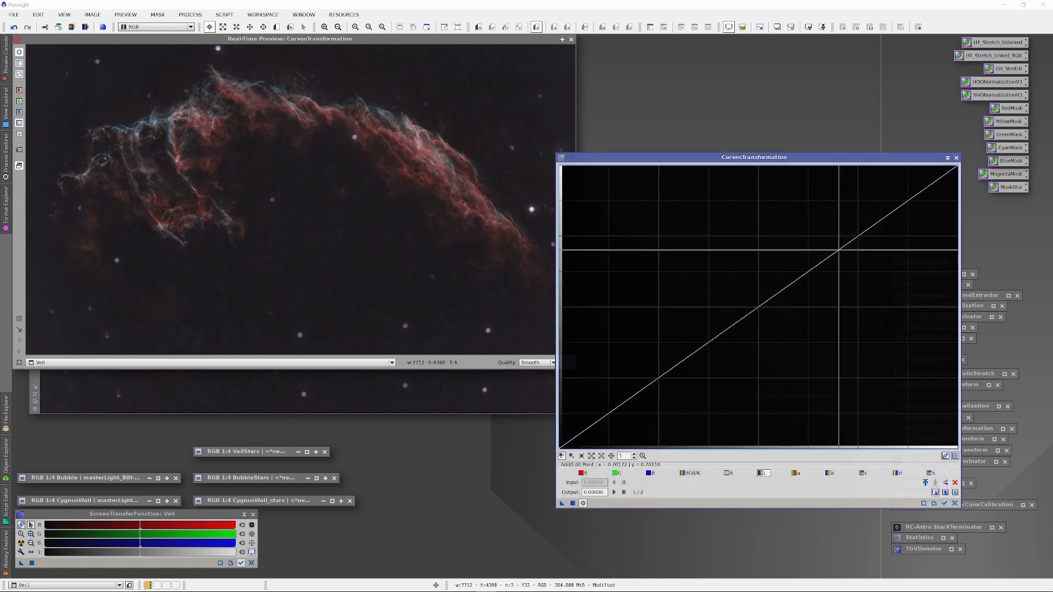
Step: Try a steep lightness S-curve on Veil with points at about 0.19/0.18 and 0.70/0.95, and reset the curves
{"action": "left_click_drag", "start_coordinate": [829, 248], "coordinate": [792, 219]}
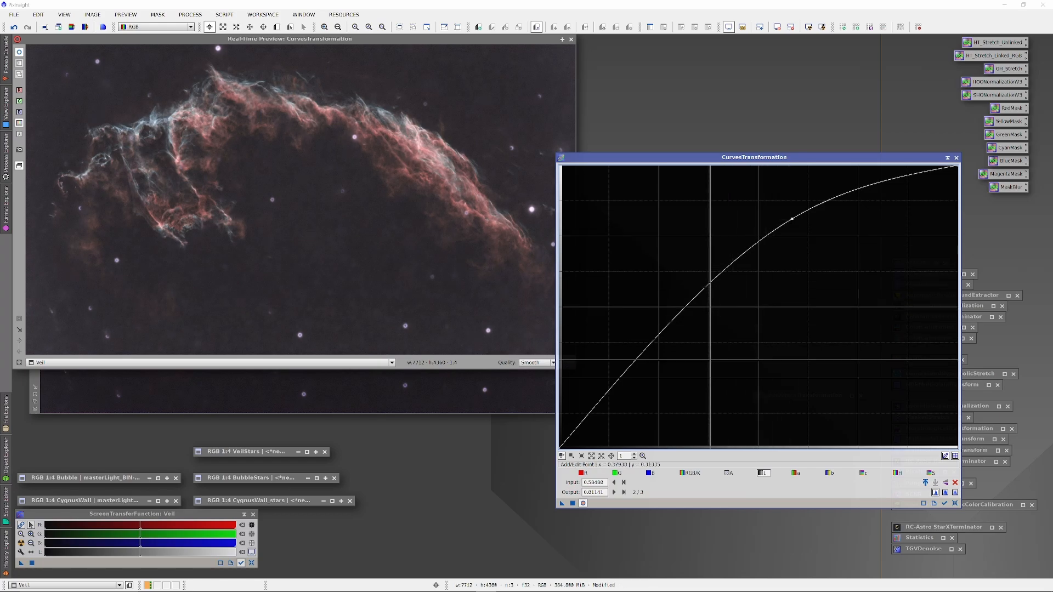
{"action": "left_click_drag", "start_coordinate": [616, 378], "coordinate": [630, 394]}
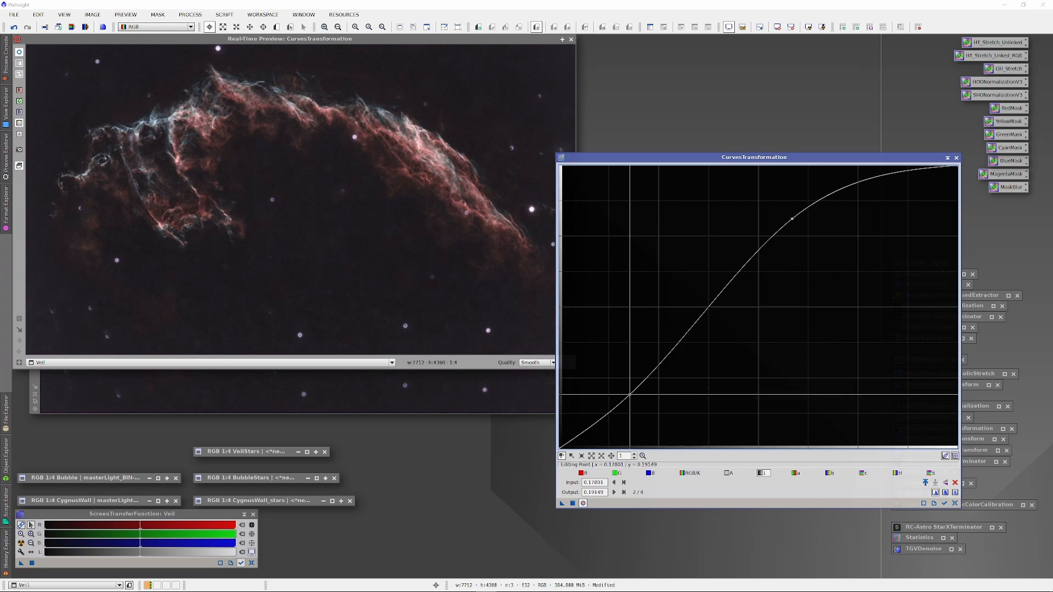
{"action": "left_click_drag", "start_coordinate": [629, 394], "coordinate": [633, 395]}
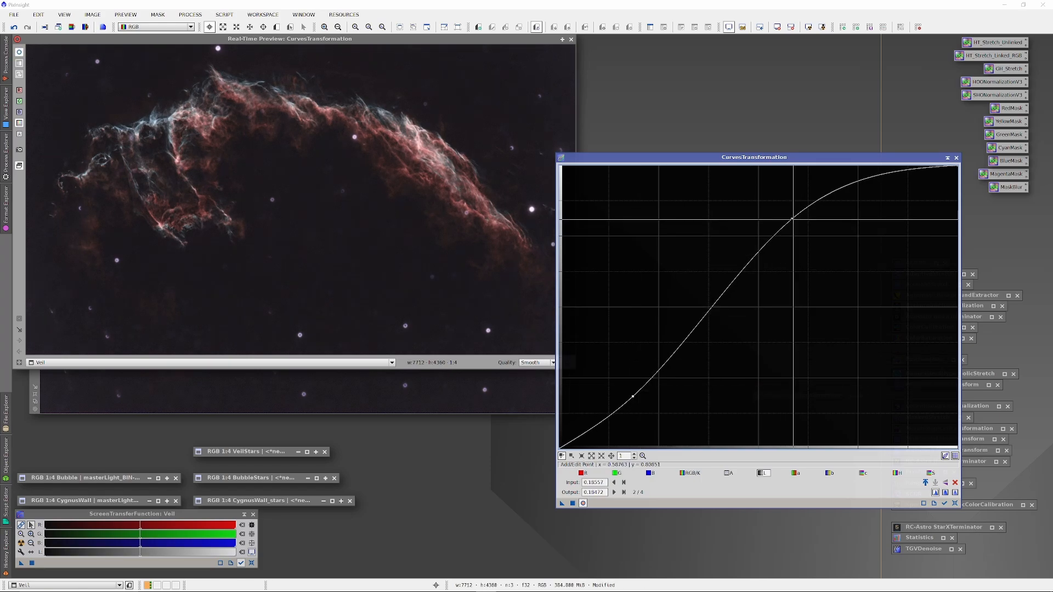
{"action": "left_click", "coordinate": [811, 203]}
{"action": "left_click_drag", "start_coordinate": [812, 203], "coordinate": [768, 209]}
{"action": "left_click_drag", "start_coordinate": [808, 176], "coordinate": [835, 179]}
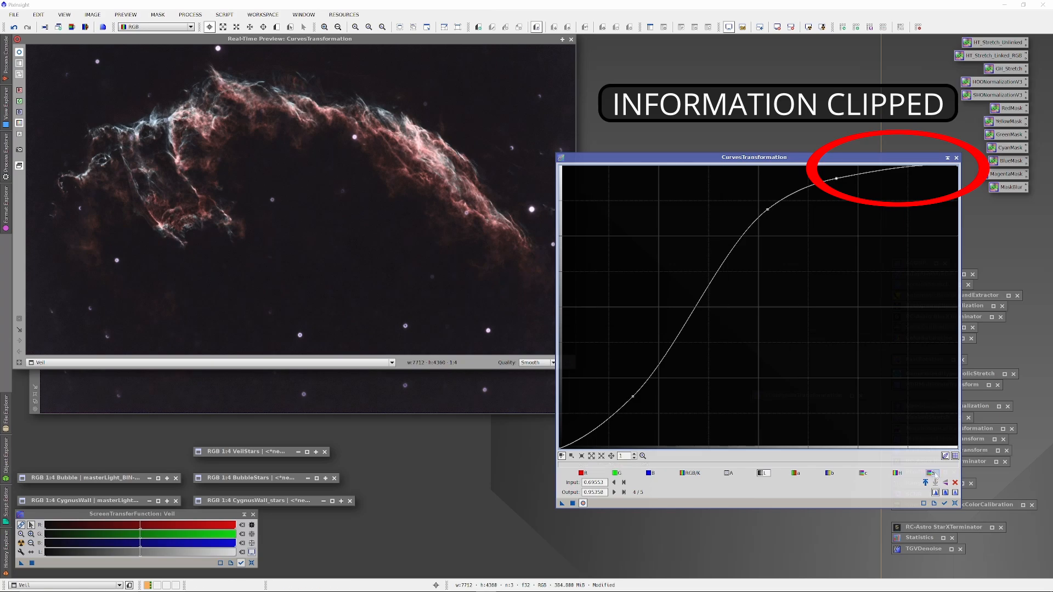
{"action": "left_click", "coordinate": [954, 503]}
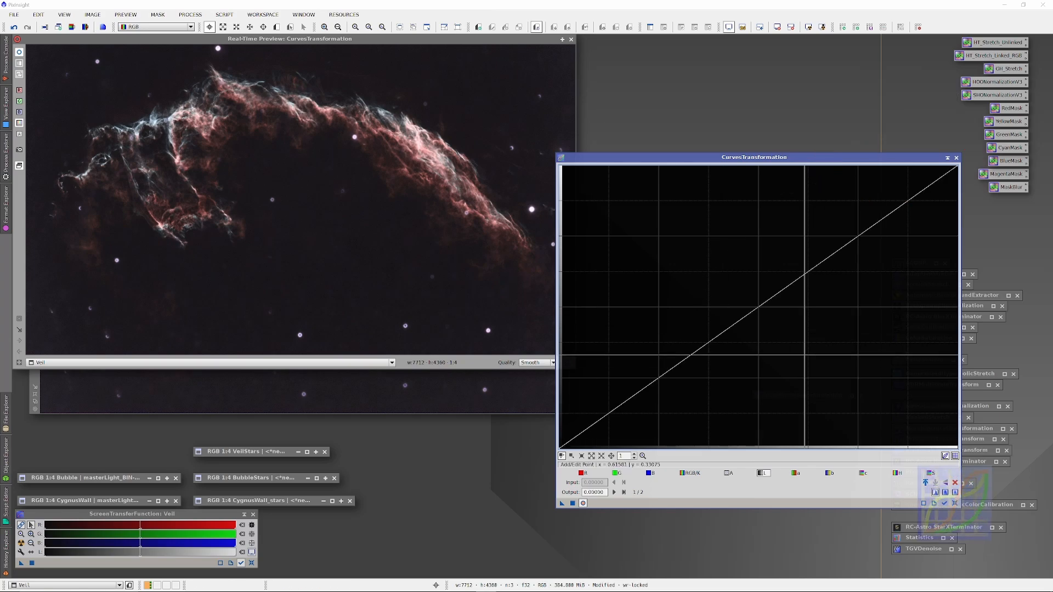
Step: Shape the Veil lightness curve with points at about 0.12/0.12, 0.42/0.67 and 0.78/0.94
{"action": "left_click_drag", "start_coordinate": [763, 302], "coordinate": [712, 251]}
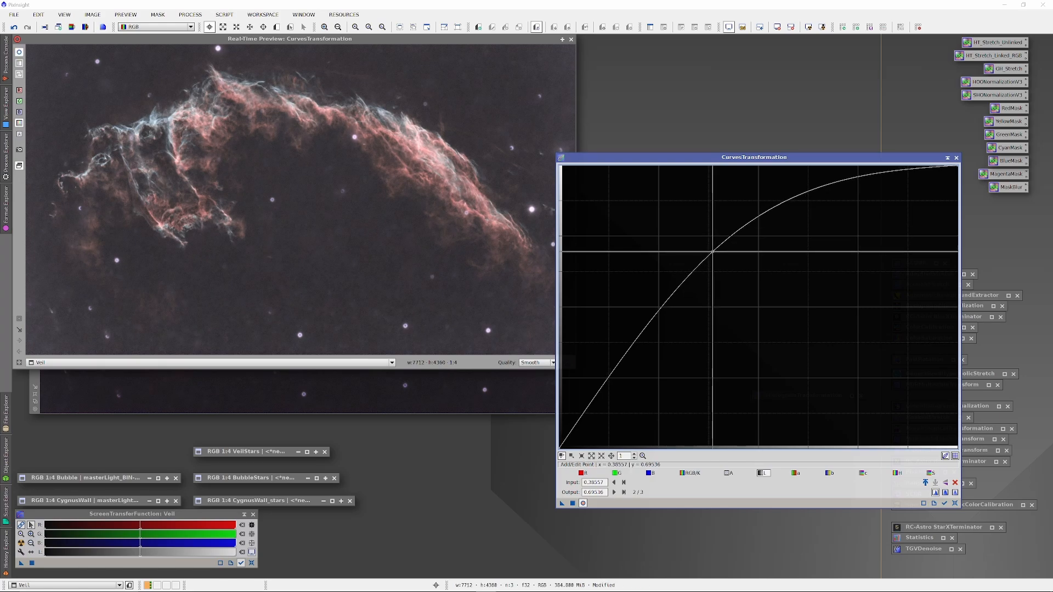
{"action": "left_click", "coordinate": [592, 402]}
{"action": "left_click_drag", "start_coordinate": [591, 402], "coordinate": [607, 415]}
{"action": "left_click_drag", "start_coordinate": [795, 171], "coordinate": [872, 181]}
{"action": "left_click_drag", "start_coordinate": [712, 251], "coordinate": [727, 259]}
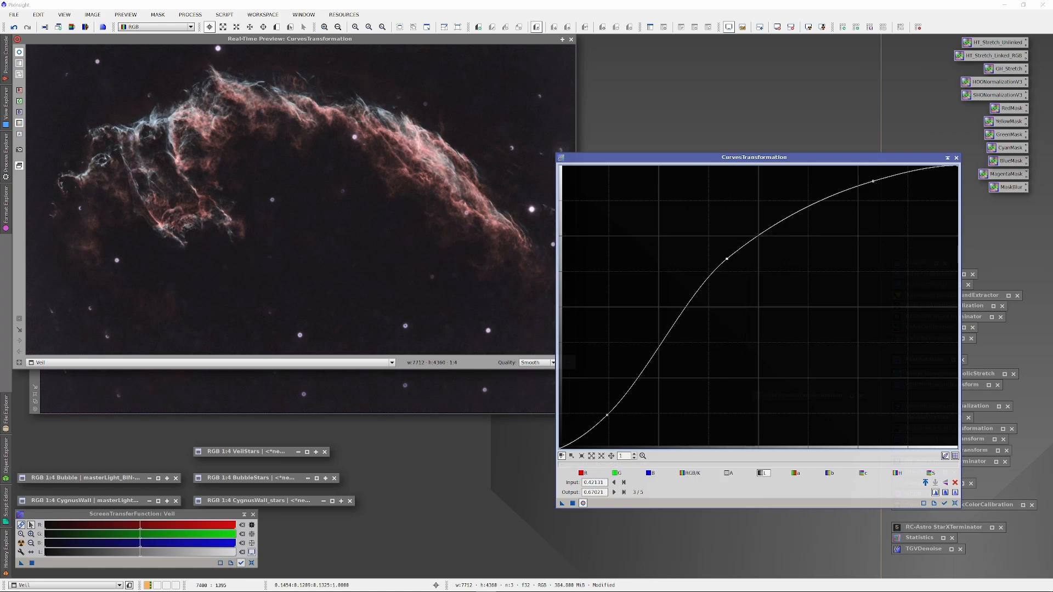
Step: Close the real-time preview, apply the lightness curve to the Veil image, and reset CurvesTransformation
{"action": "left_click", "coordinate": [570, 40]}
{"action": "left_click_drag", "start_coordinate": [561, 503], "coordinate": [387, 316]}
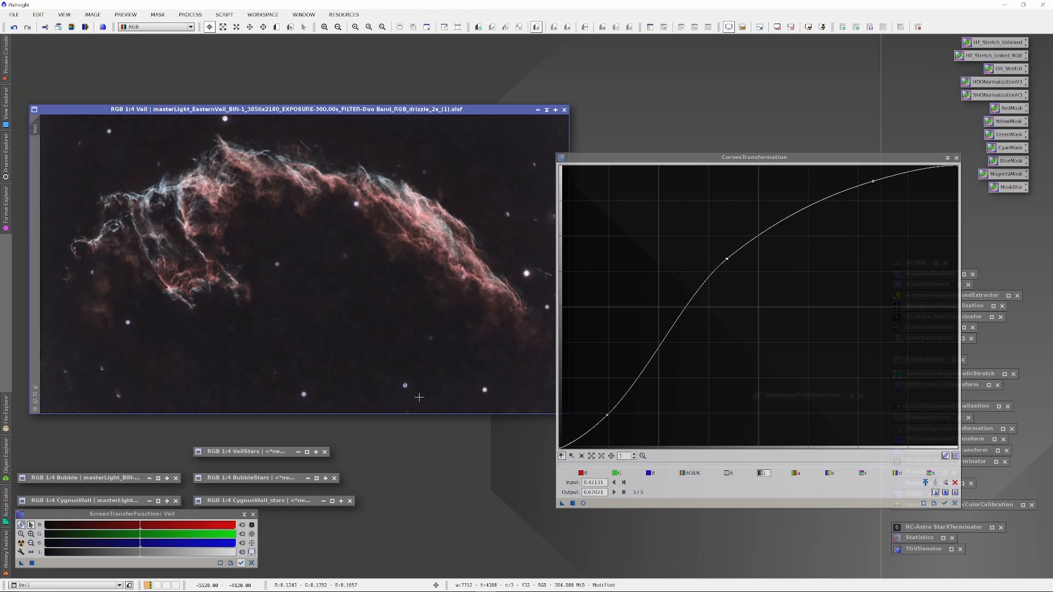
{"action": "left_click", "coordinate": [955, 504]}
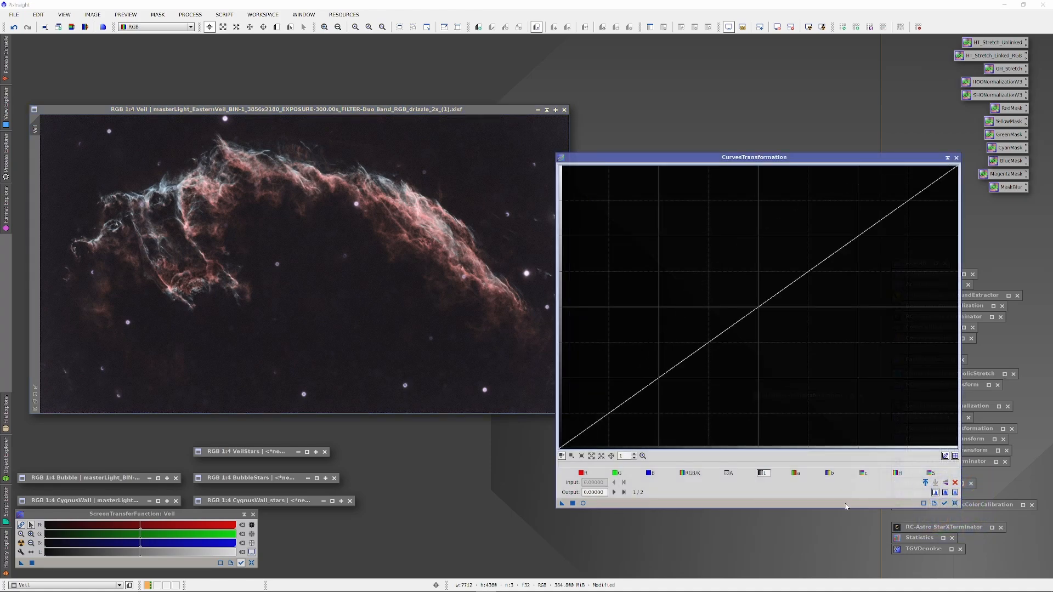
Step: Open a real-time preview of Veil and raise the saturation (S) curve with a point at about 0.60/0.62
{"action": "left_click", "coordinate": [932, 473]}
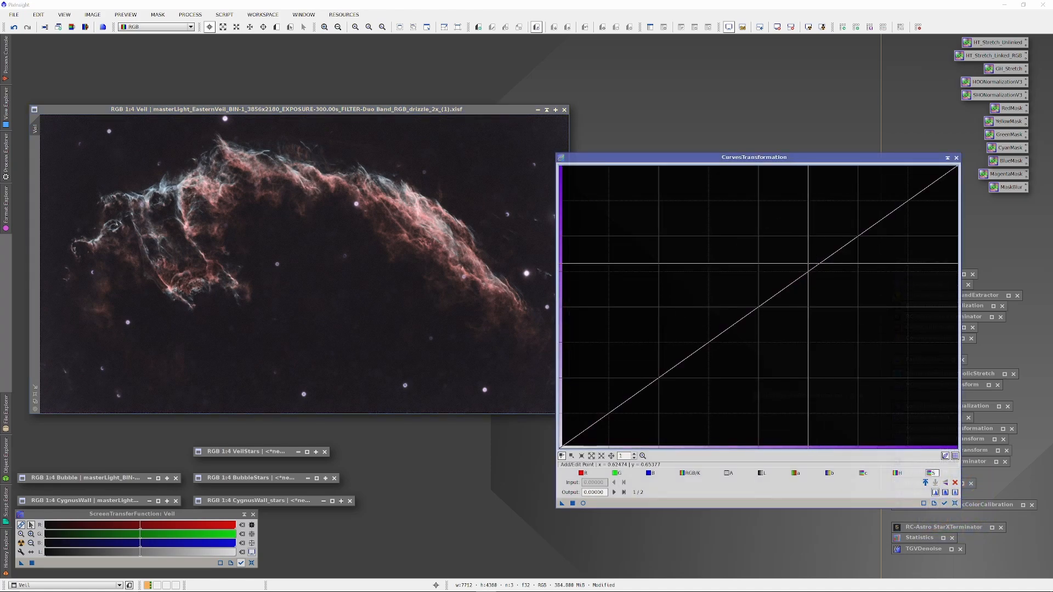
{"action": "left_click_drag", "start_coordinate": [801, 272], "coordinate": [465, 433]}
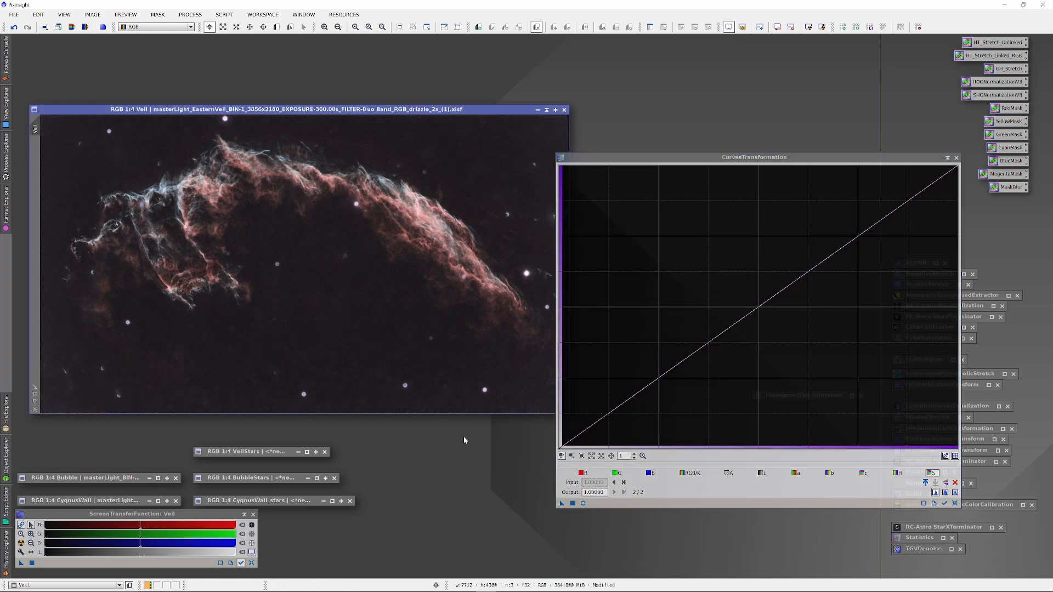
{"action": "left_click", "coordinate": [583, 502]}
{"action": "mouse_move", "coordinate": [787, 283]}
{"action": "left_mouse_down"}
{"action": "mouse_move", "coordinate": [777, 261]}
{"action": "mouse_move", "coordinate": [797, 271]}
{"action": "left_mouse_up"}
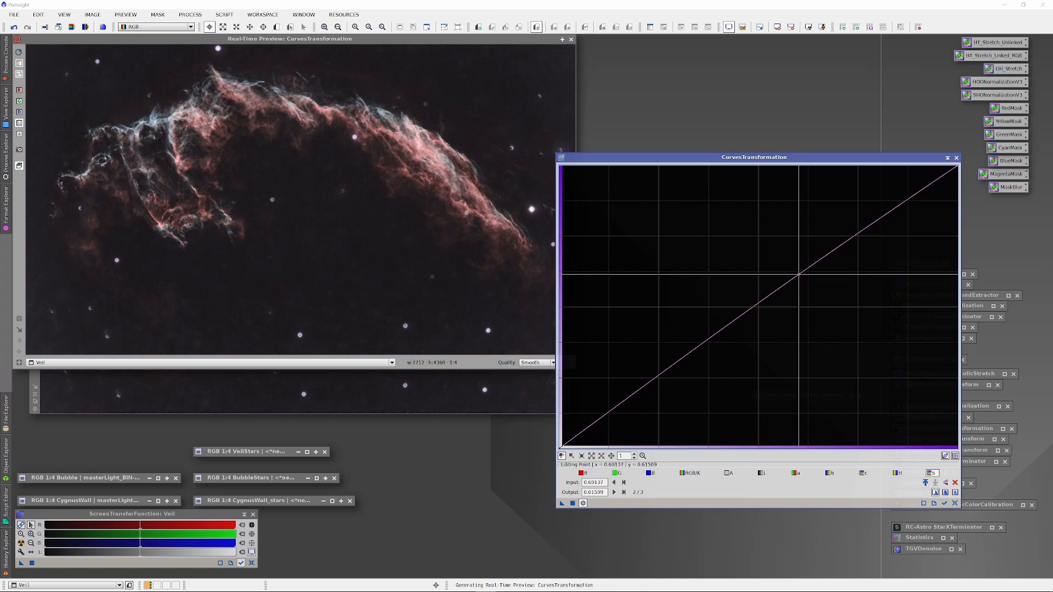
{"action": "left_click_drag", "start_coordinate": [797, 271], "coordinate": [797, 271]}
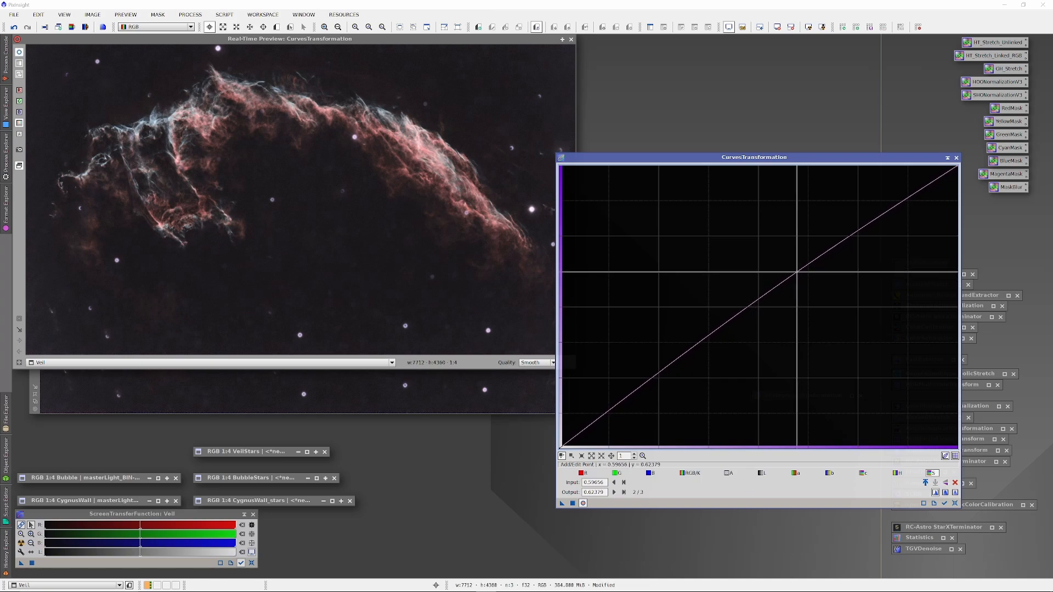
Step: Shape the red curve with a raised point at about 0.57/0.60 and a shadow point at about 0.22/0.22
{"action": "left_click", "coordinate": [585, 472]}
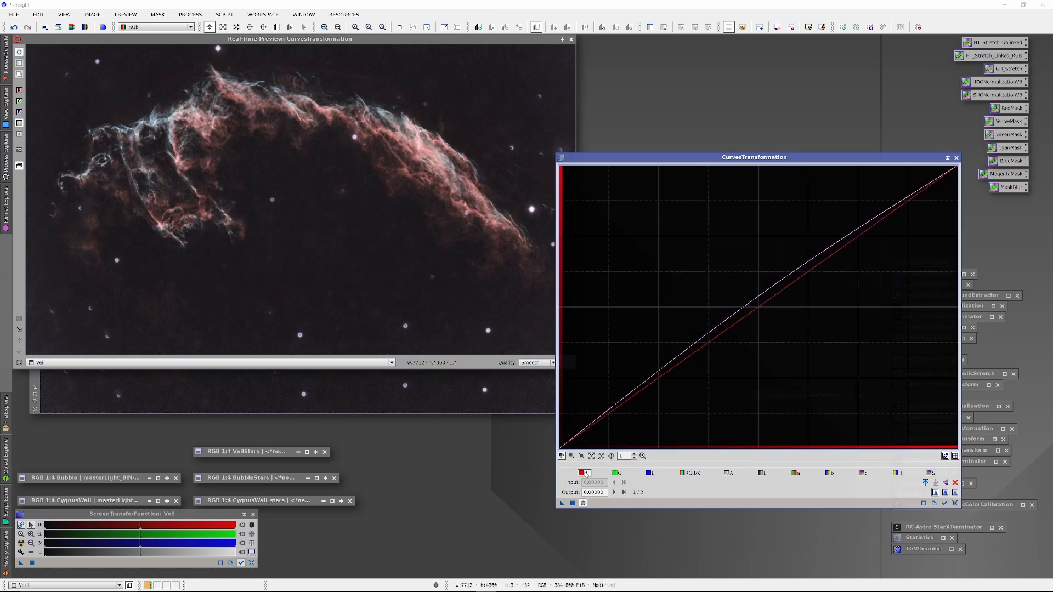
{"action": "left_click", "coordinate": [790, 284]}
{"action": "left_click_drag", "start_coordinate": [789, 284], "coordinate": [788, 279]}
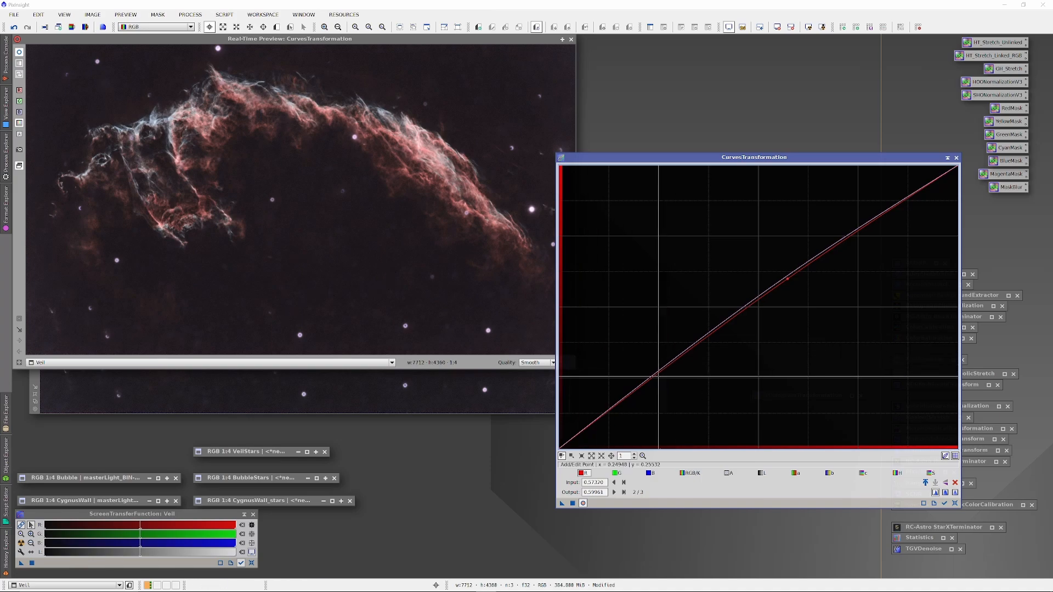
{"action": "left_click_drag", "start_coordinate": [646, 381], "coordinate": [651, 386]}
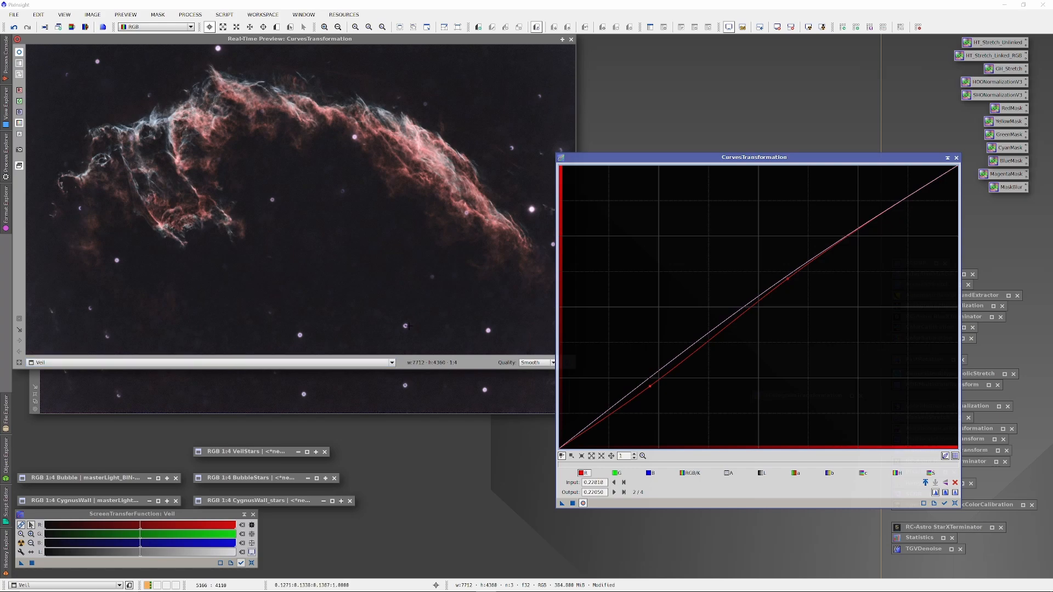
Step: Raise the blue curve with a point at about 0.63/0.75 and hold its shadows at about 0.20/0.22
{"action": "left_click", "coordinate": [651, 473]}
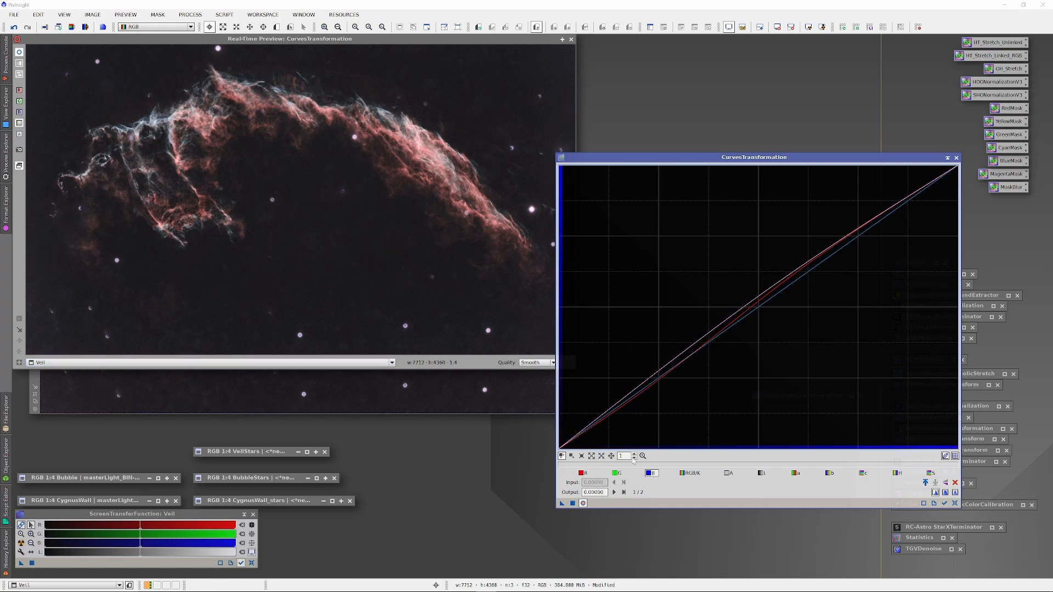
{"action": "left_click_drag", "start_coordinate": [806, 272], "coordinate": [818, 242]}
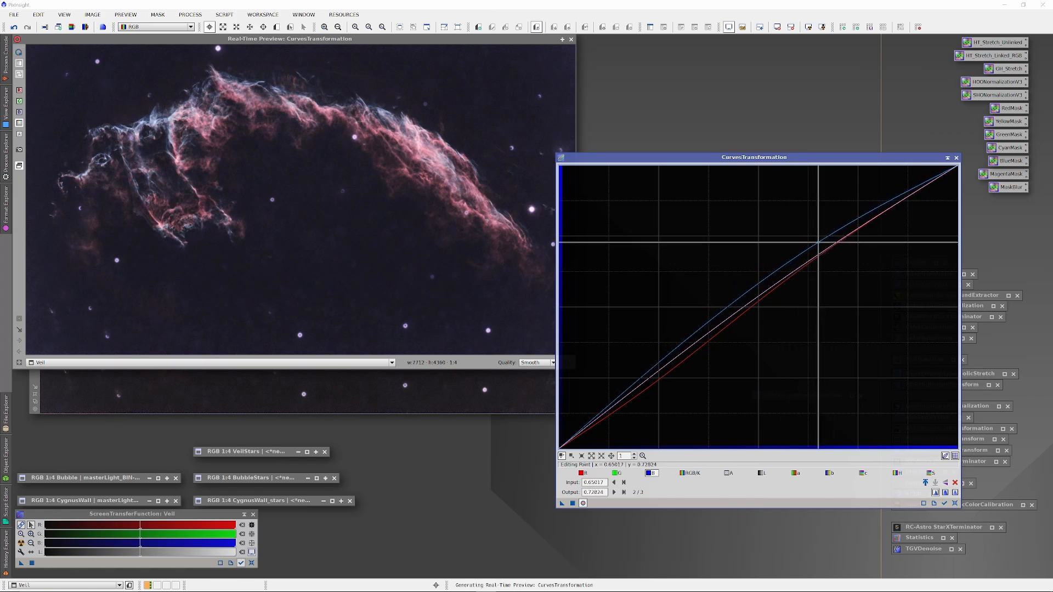
{"action": "left_click", "coordinate": [818, 242]}
{"action": "mouse_move", "coordinate": [818, 242]}
{"action": "left_mouse_down"}
{"action": "mouse_move", "coordinate": [793, 245]}
{"action": "mouse_move", "coordinate": [808, 237]}
{"action": "left_mouse_up"}
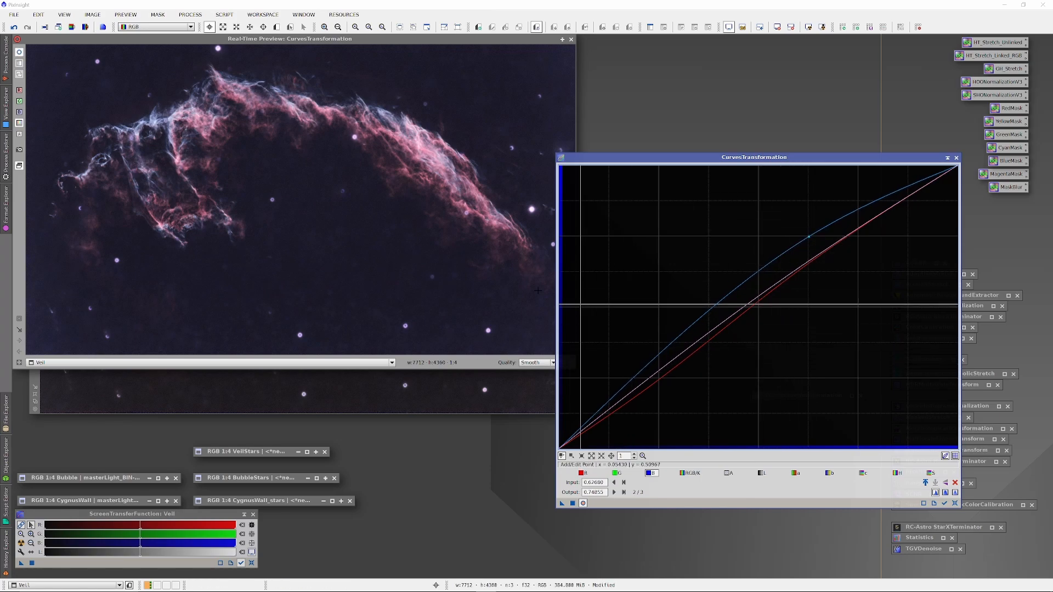
{"action": "left_click", "coordinate": [635, 380]}
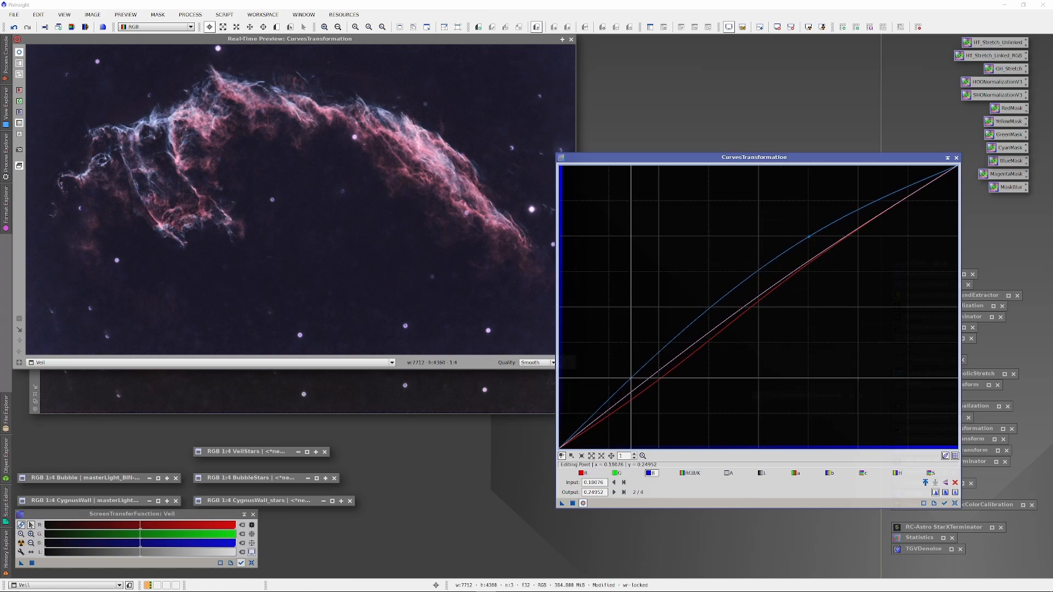
{"action": "left_click_drag", "start_coordinate": [634, 381], "coordinate": [639, 388]}
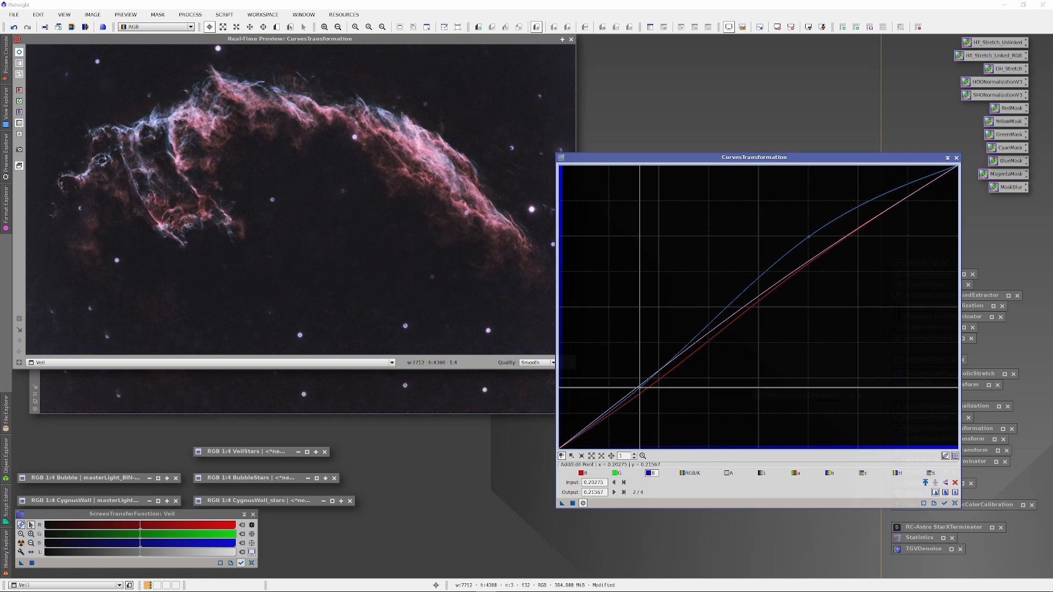
Step: Shape the green curve with a raised point at about 0.68/0.72 and a lowered point at about 0.32/0.28
{"action": "left_click", "coordinate": [616, 473]}
{"action": "left_click_drag", "start_coordinate": [834, 256], "coordinate": [830, 246]}
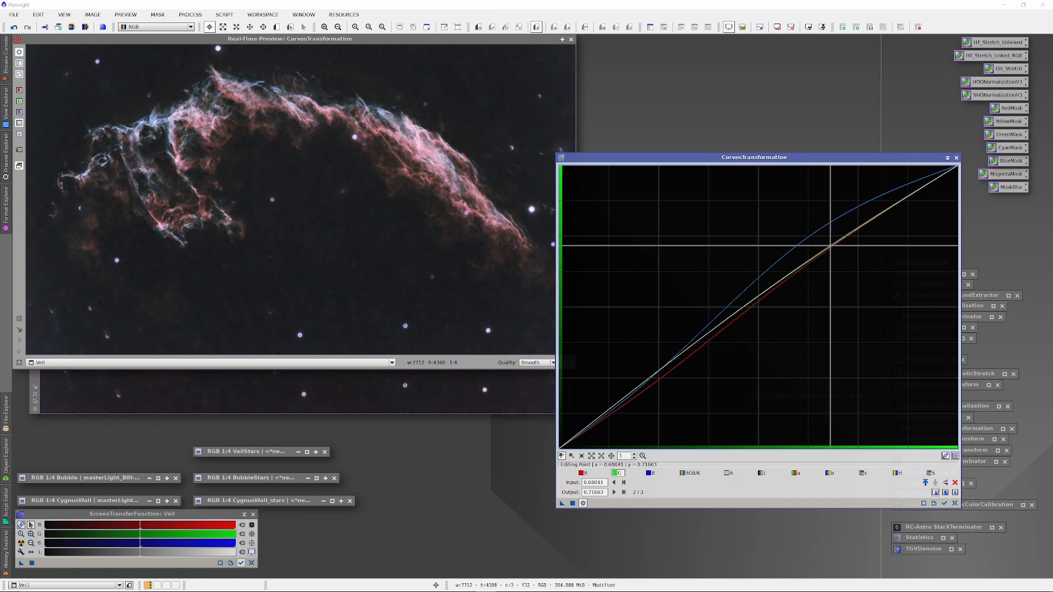
{"action": "left_click_drag", "start_coordinate": [678, 363], "coordinate": [684, 369]}
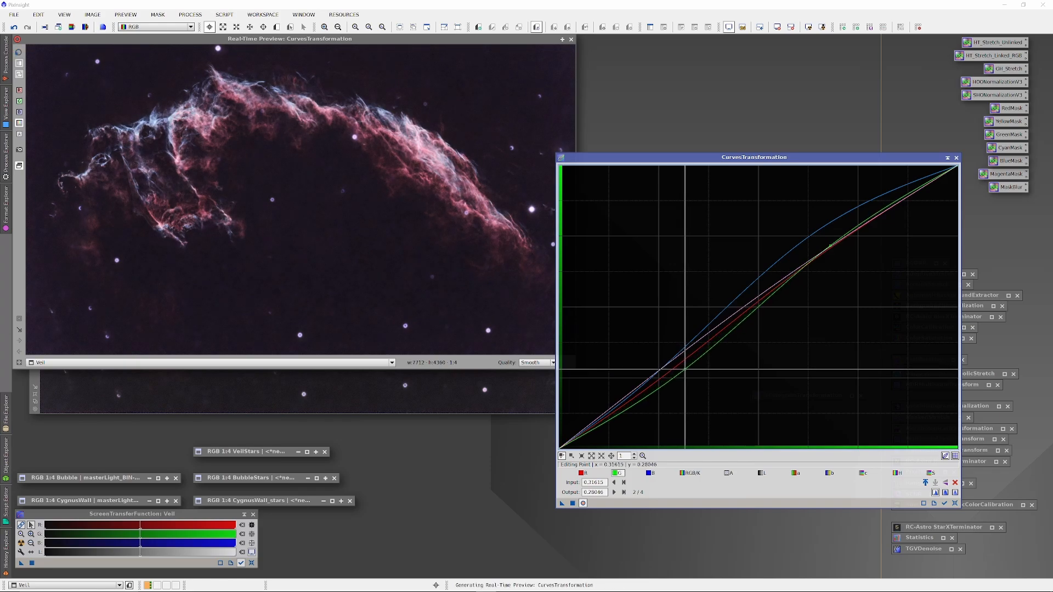
Step: Lower the red curve's shadow point to about 0.23/0.21 and the blue curve's to about 0.22/0.21
{"action": "left_click", "coordinate": [581, 473]}
{"action": "left_click", "coordinate": [650, 386]}
{"action": "left_click_drag", "start_coordinate": [650, 386], "coordinate": [652, 388]}
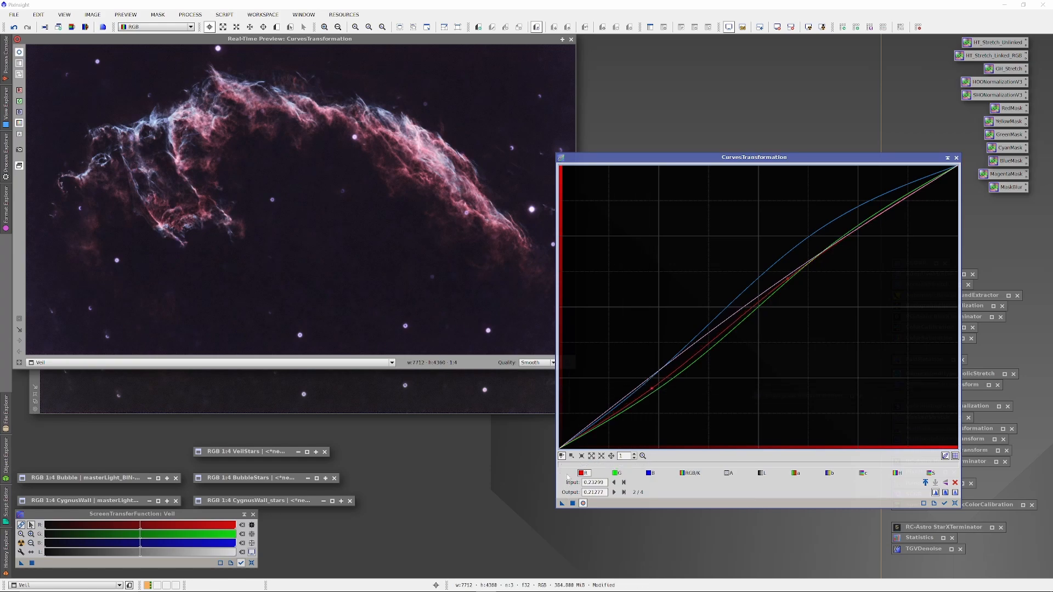
{"action": "left_click", "coordinate": [650, 474]}
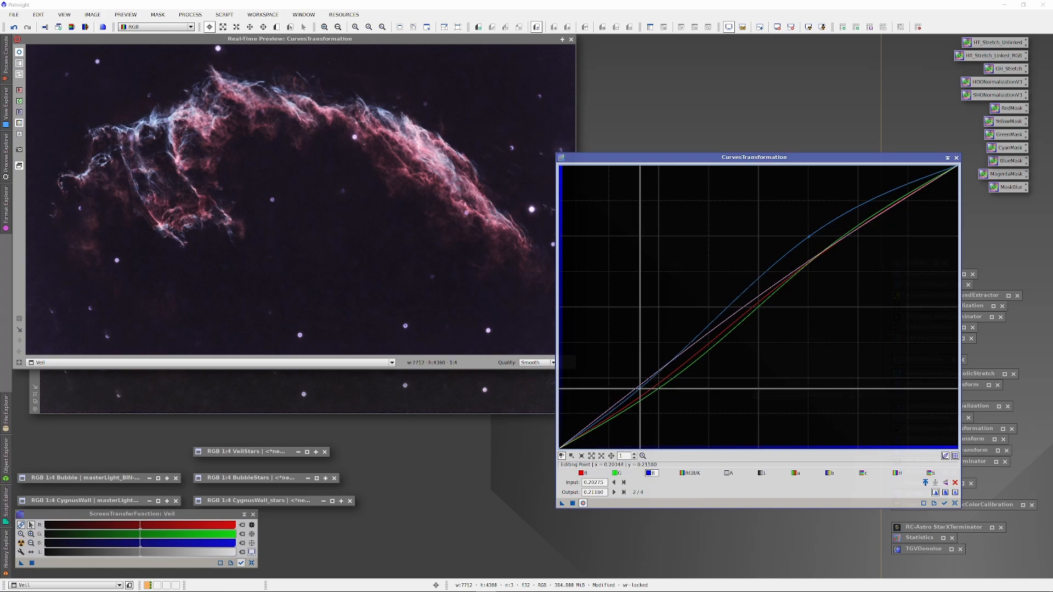
{"action": "left_click_drag", "start_coordinate": [643, 389], "coordinate": [647, 389]}
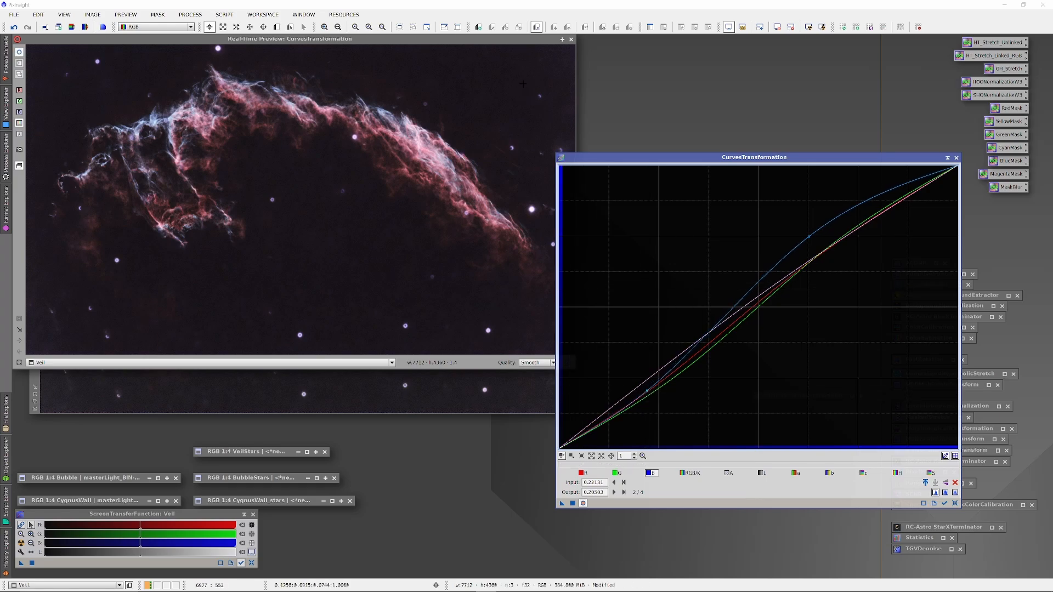
Step: Add a midtone point to the red curve at about 0.38/0.40
{"action": "left_click", "coordinate": [584, 473]}
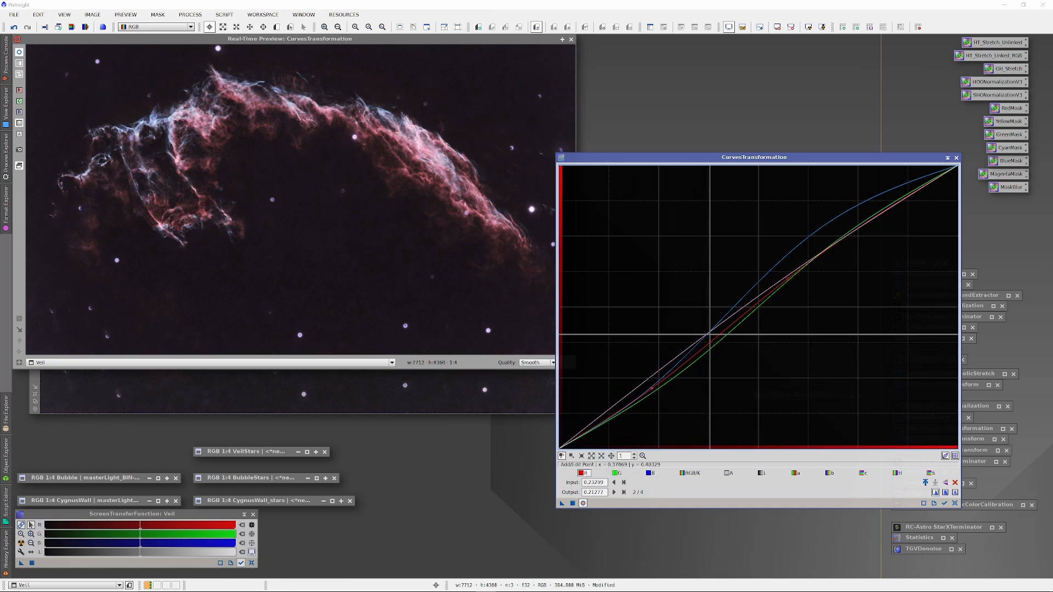
{"action": "left_click_drag", "start_coordinate": [716, 336], "coordinate": [710, 333]}
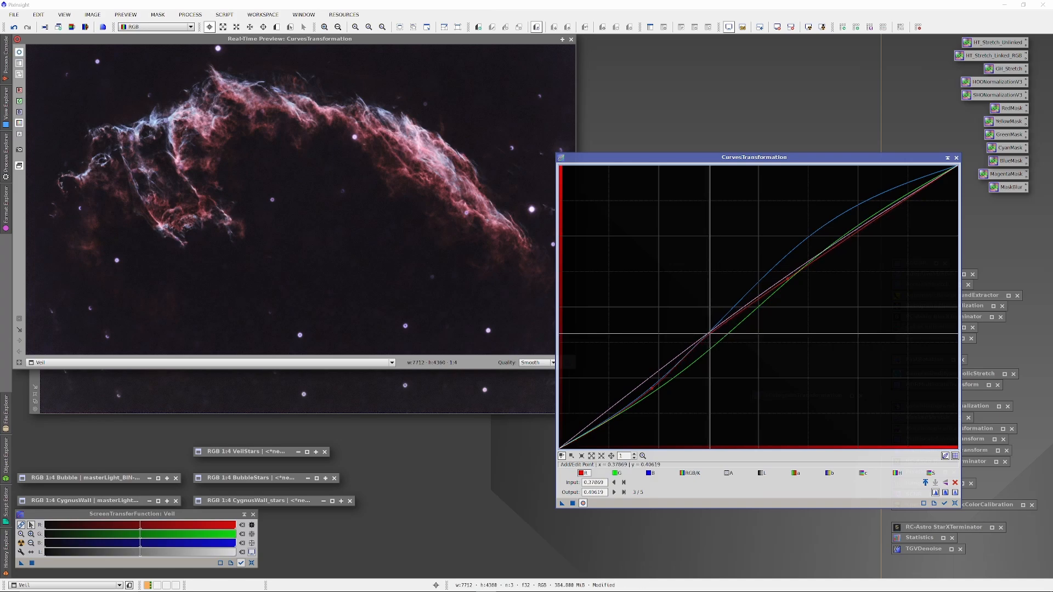
{"action": "mouse_move", "coordinate": [709, 334]}
{"action": "left_mouse_down"}
{"action": "mouse_move", "coordinate": [717, 340]}
{"action": "mouse_move", "coordinate": [710, 334]}
{"action": "left_mouse_up"}
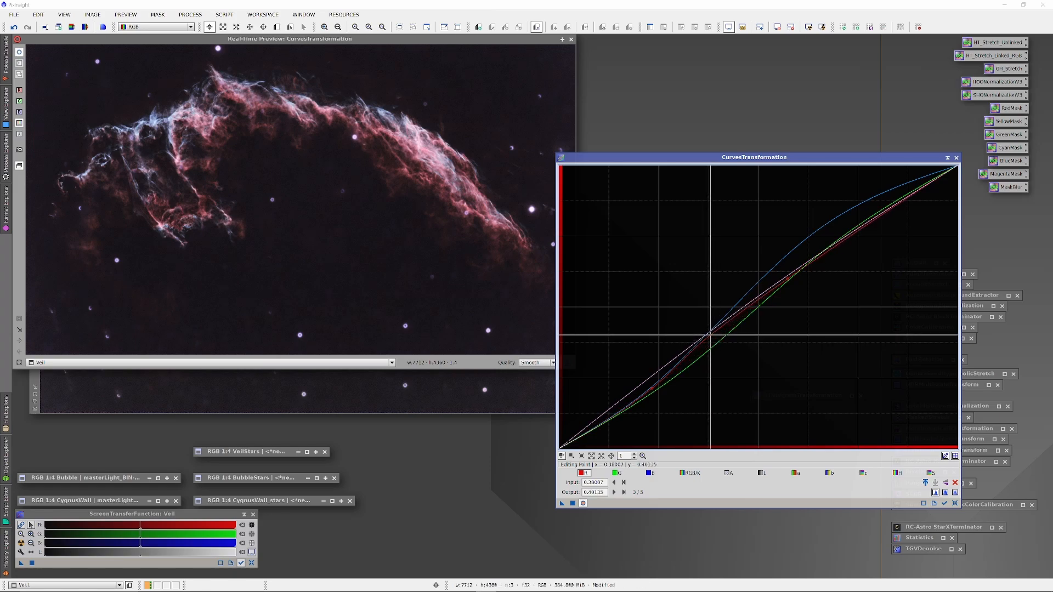